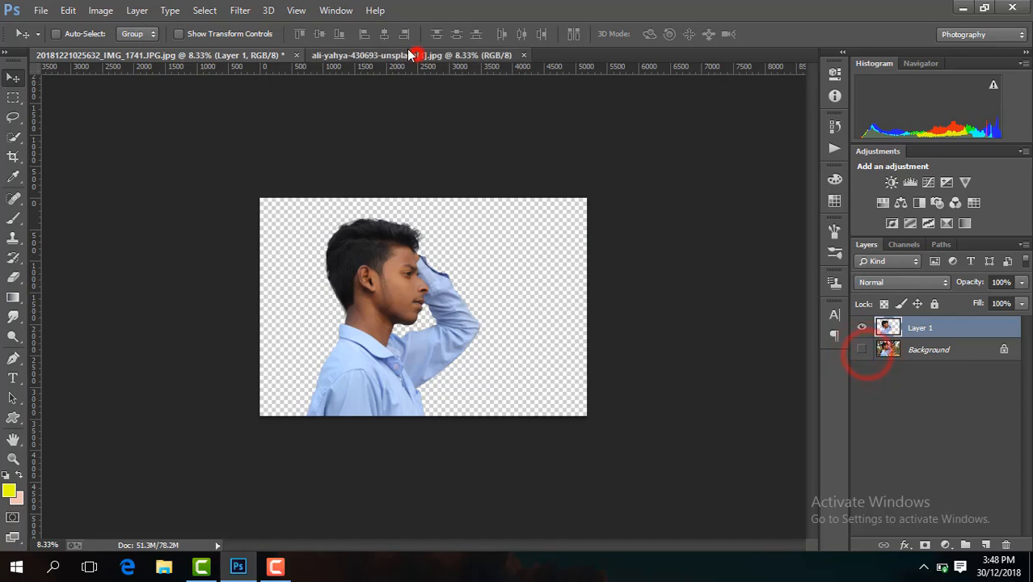
Step: Bring the red neon brick-wall photo into the portrait document, scaling and positioning it to fill the canvas with the sign in view
{"action": "left_click_drag", "start_coordinate": [362, 176], "coordinate": [364, 199]}
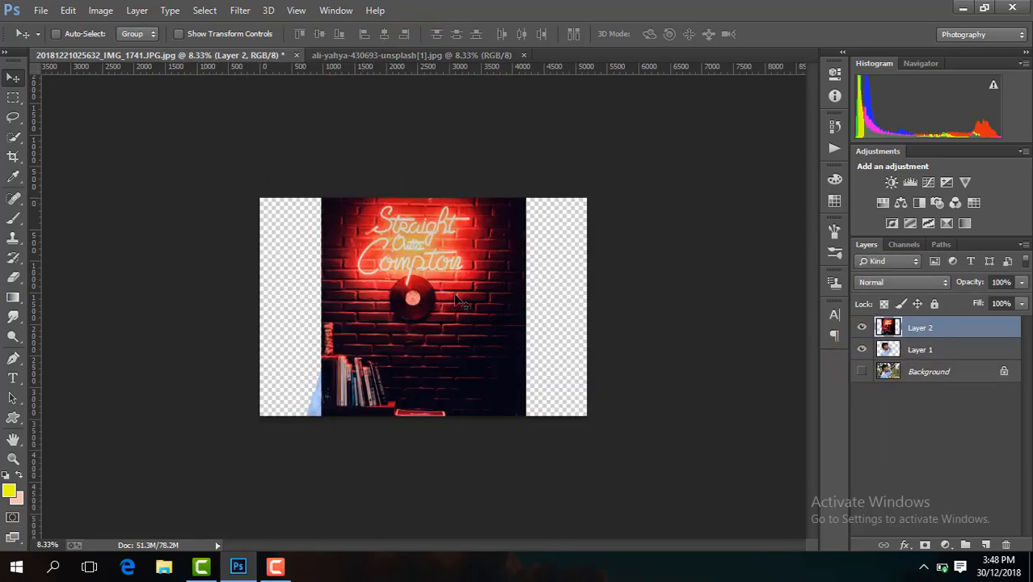
{"action": "left_click", "coordinate": [229, 34]}
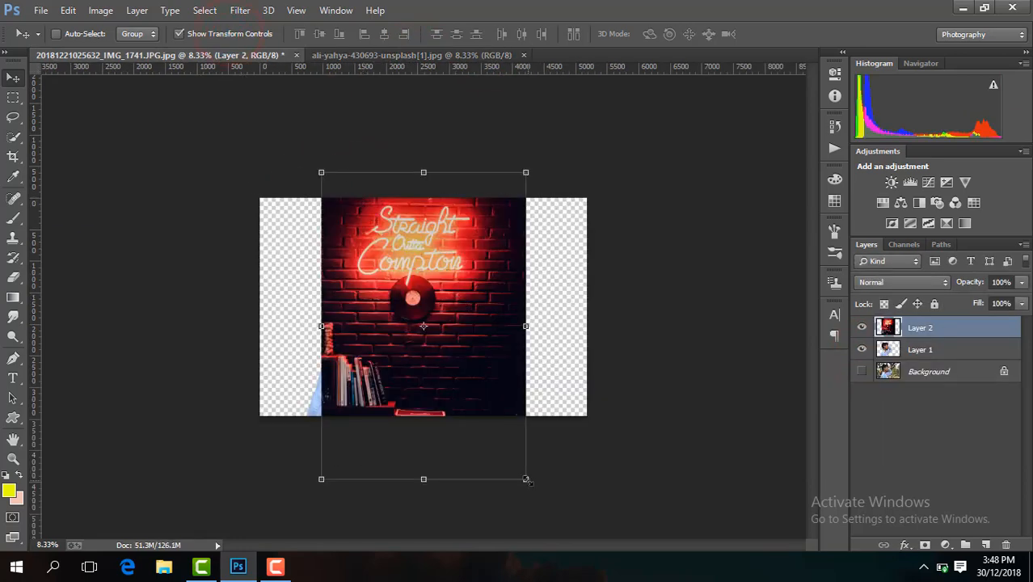
{"action": "left_click_drag", "start_coordinate": [526, 479], "coordinate": [629, 564]}
{"action": "key", "text": "Return"}
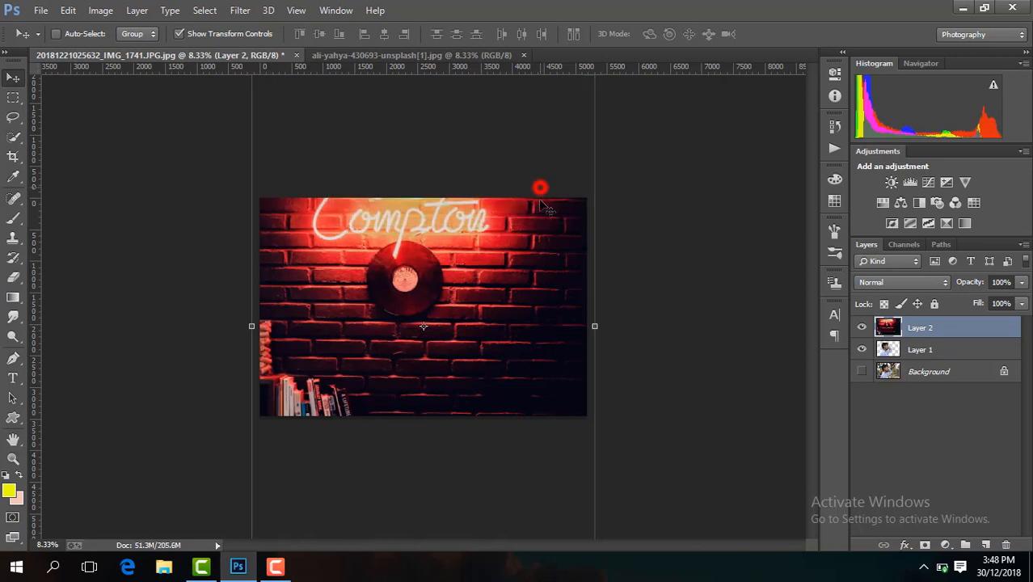
{"action": "left_click_drag", "start_coordinate": [540, 200], "coordinate": [548, 276]}
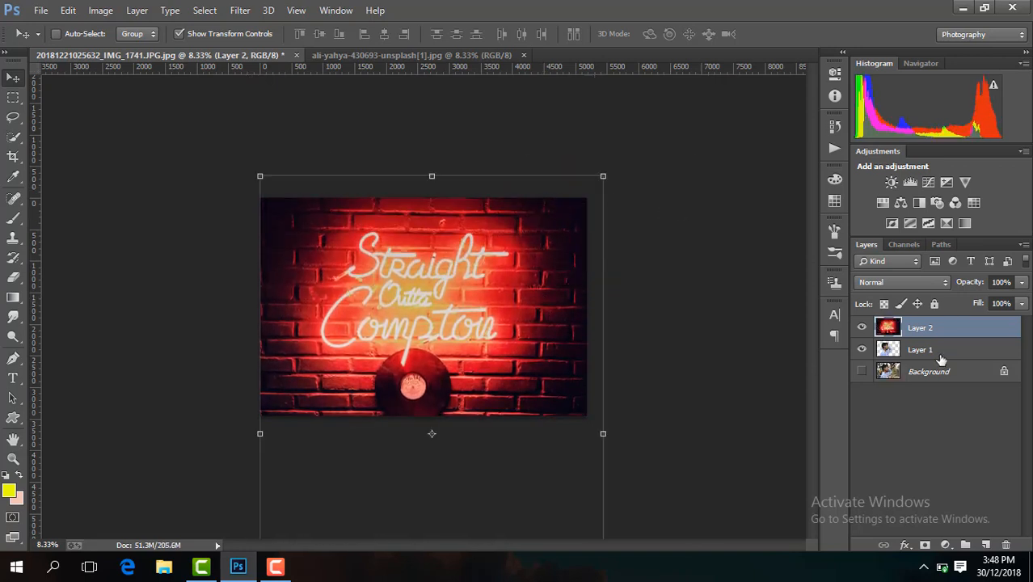
Step: Place the neon wall layer behind the cut-out man and shift the man toward the left part of the canvas
{"action": "left_click_drag", "start_coordinate": [939, 353], "coordinate": [937, 323]}
{"action": "left_click_drag", "start_coordinate": [440, 340], "coordinate": [470, 344]}
{"action": "left_click", "coordinate": [897, 348]}
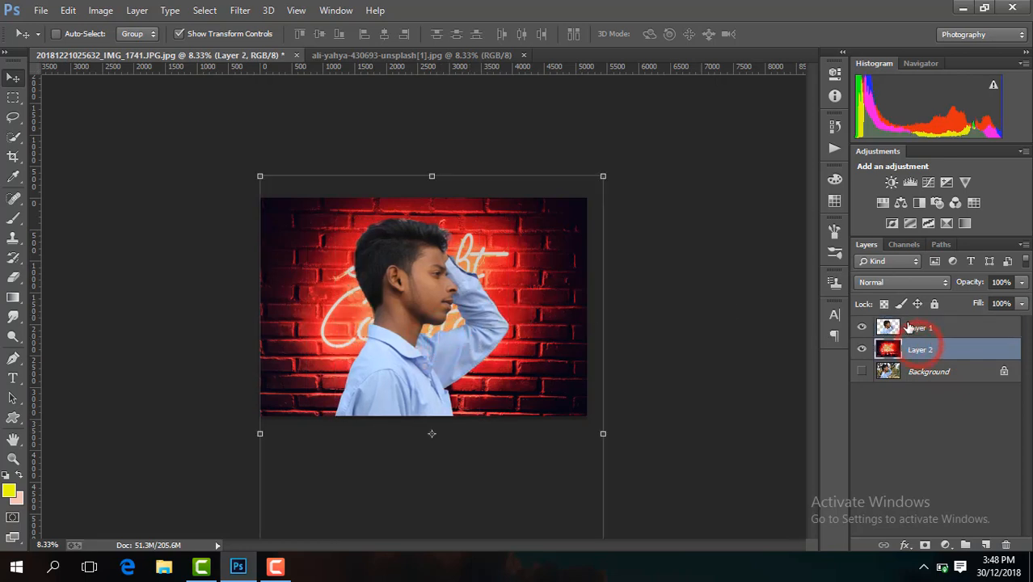
{"action": "left_click", "coordinate": [922, 323]}
{"action": "left_click_drag", "start_coordinate": [492, 301], "coordinate": [457, 302]}
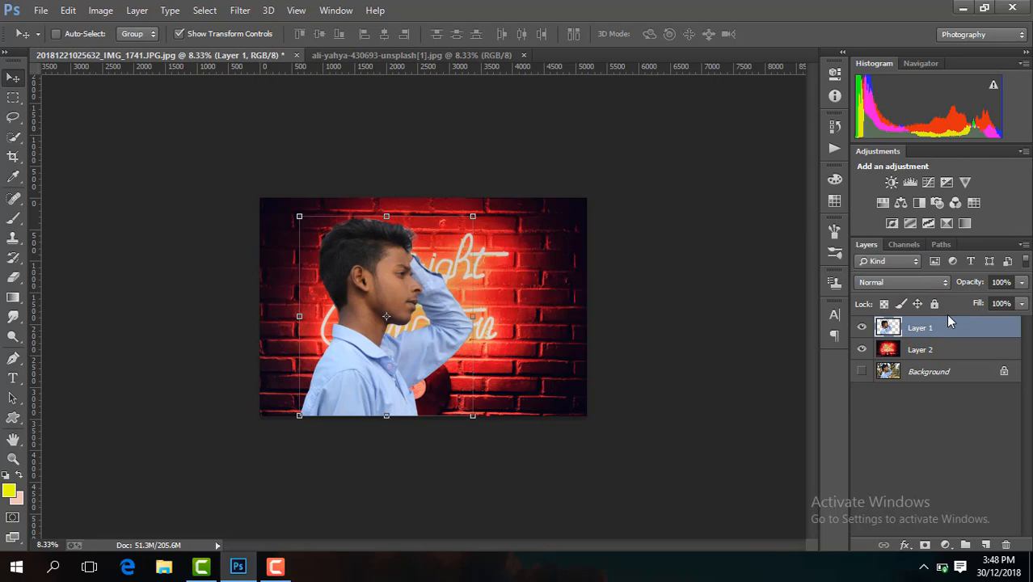
Step: Duplicate the cut-out man's layer and, in the Camera Raw filter, set the Blues and Aquas saturation to -100
{"action": "left_click", "coordinate": [923, 329]}
{"action": "key", "text": "ctrl+j"}
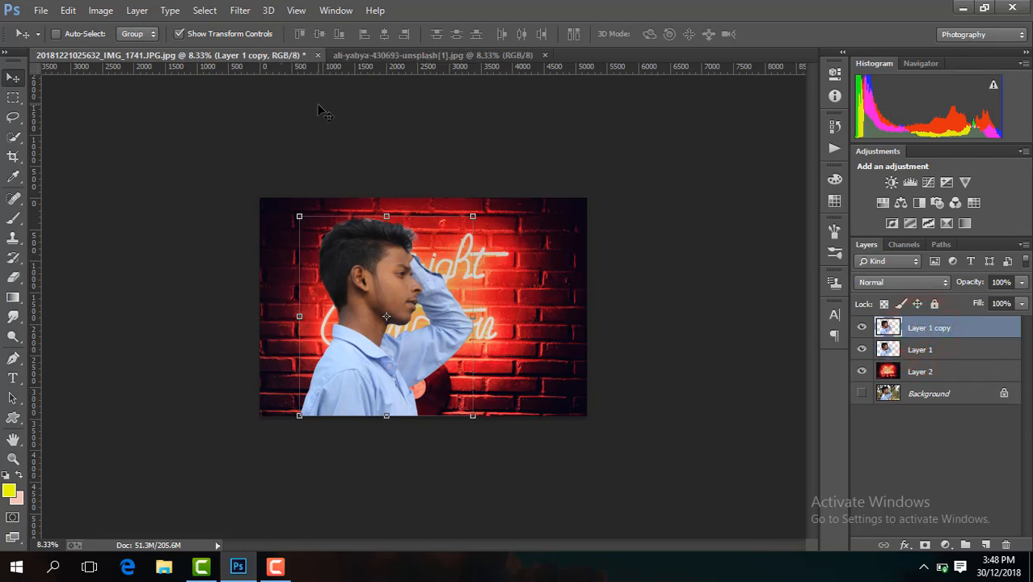
{"action": "left_click", "coordinate": [239, 9]}
{"action": "left_click", "coordinate": [311, 98]}
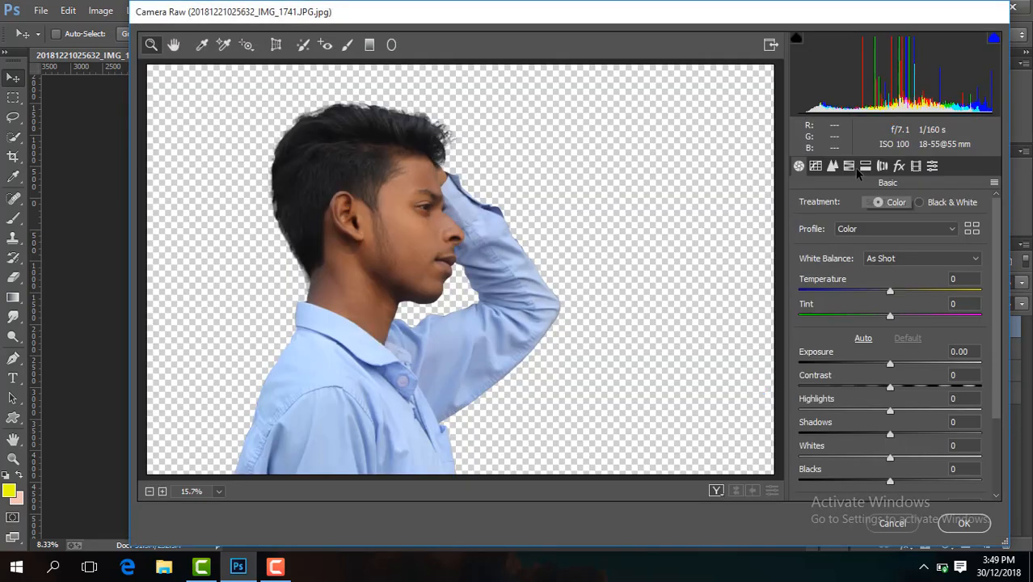
{"action": "left_click", "coordinate": [851, 165]}
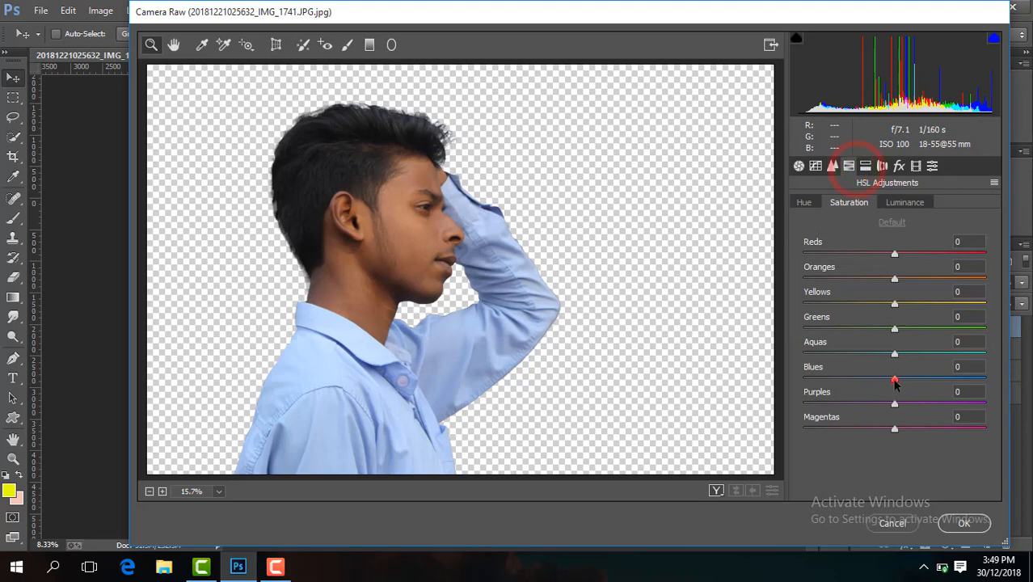
{"action": "left_click_drag", "start_coordinate": [894, 380], "coordinate": [703, 405]}
{"action": "left_click_drag", "start_coordinate": [895, 353], "coordinate": [760, 325]}
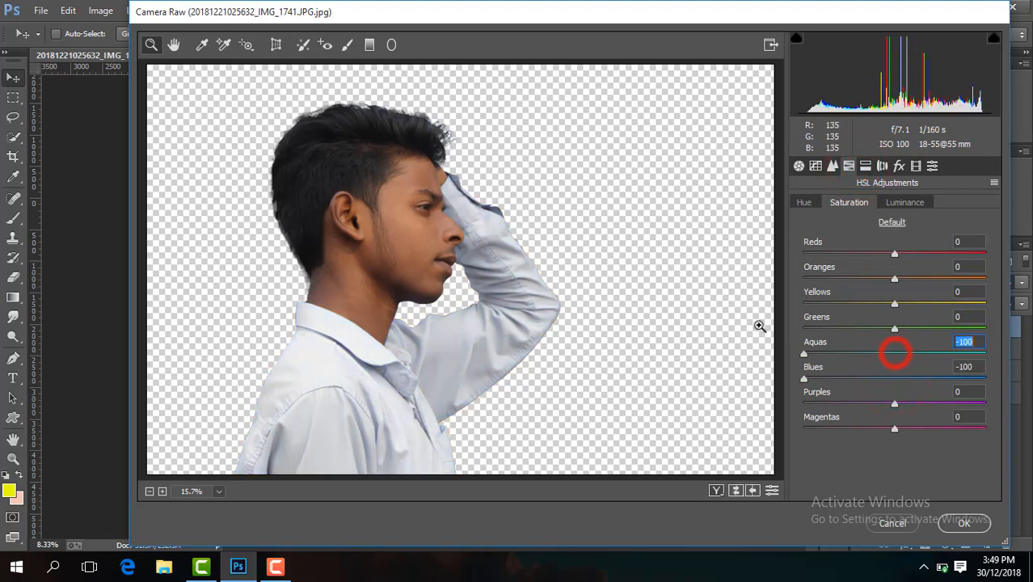
Step: Set the basic tone adjustments to Contrast +24, Shadows +67 and Blacks -23
{"action": "left_click", "coordinate": [798, 166]}
{"action": "left_click_drag", "start_coordinate": [890, 387], "coordinate": [912, 388]}
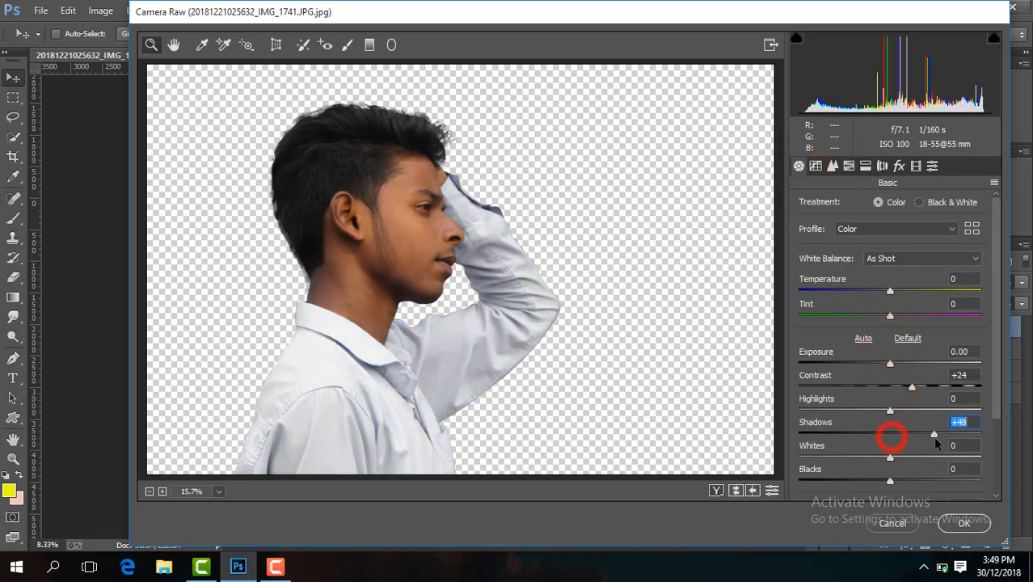
{"action": "left_click_drag", "start_coordinate": [934, 436], "coordinate": [951, 438]}
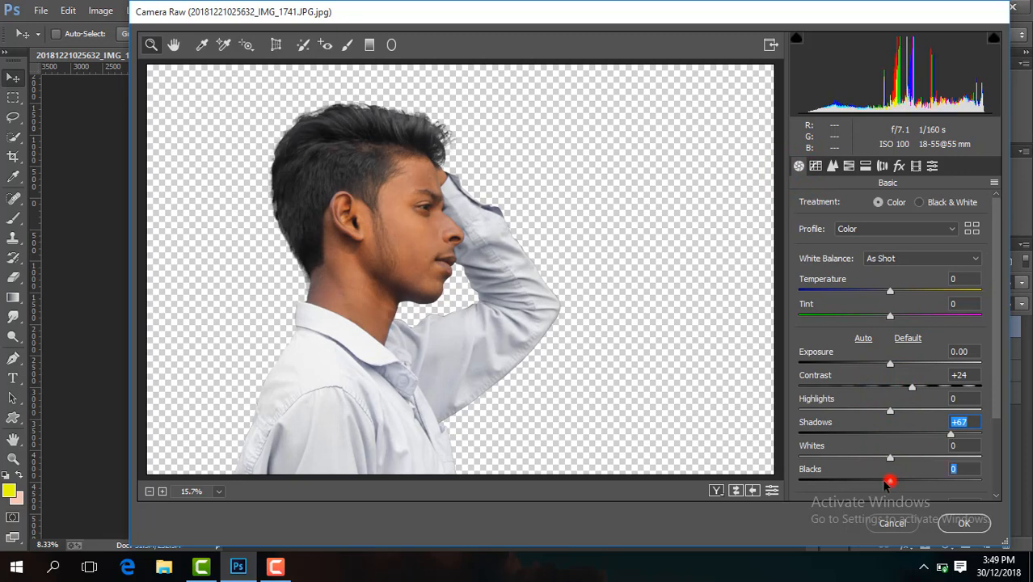
{"action": "left_click_drag", "start_coordinate": [887, 481], "coordinate": [868, 481]}
Step: Set the Yellows and Greens saturation to -100 and slightly raise the Oranges luminance
{"action": "left_click", "coordinate": [849, 166]}
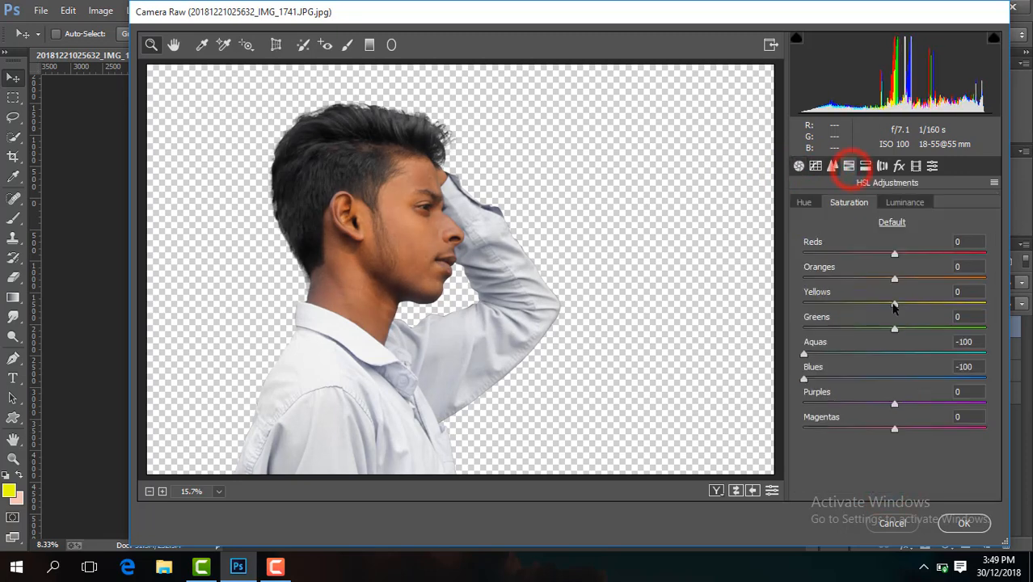
{"action": "left_click_drag", "start_coordinate": [894, 305], "coordinate": [744, 315]}
{"action": "left_click_drag", "start_coordinate": [896, 330], "coordinate": [761, 308]}
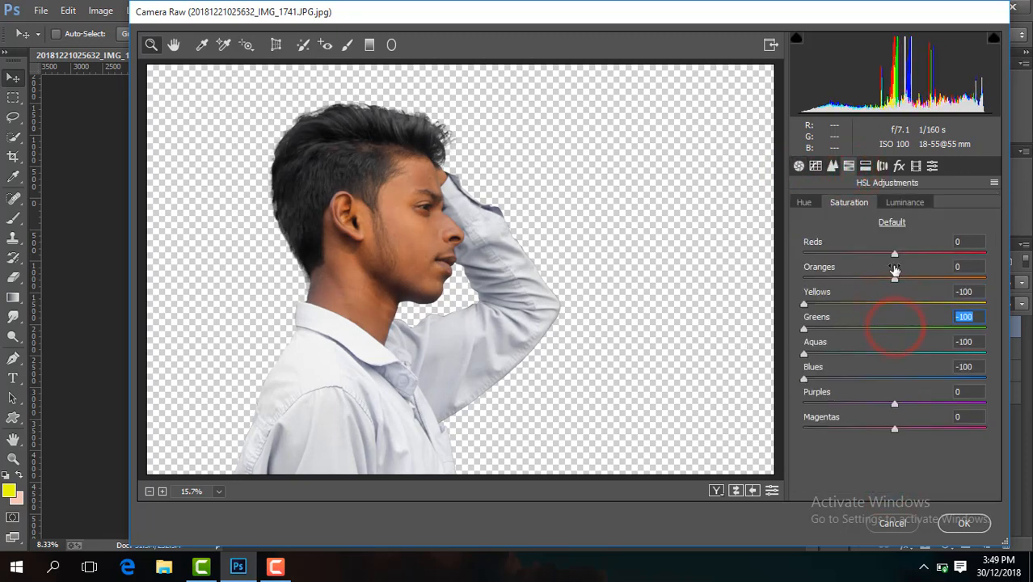
{"action": "left_click", "coordinate": [909, 203]}
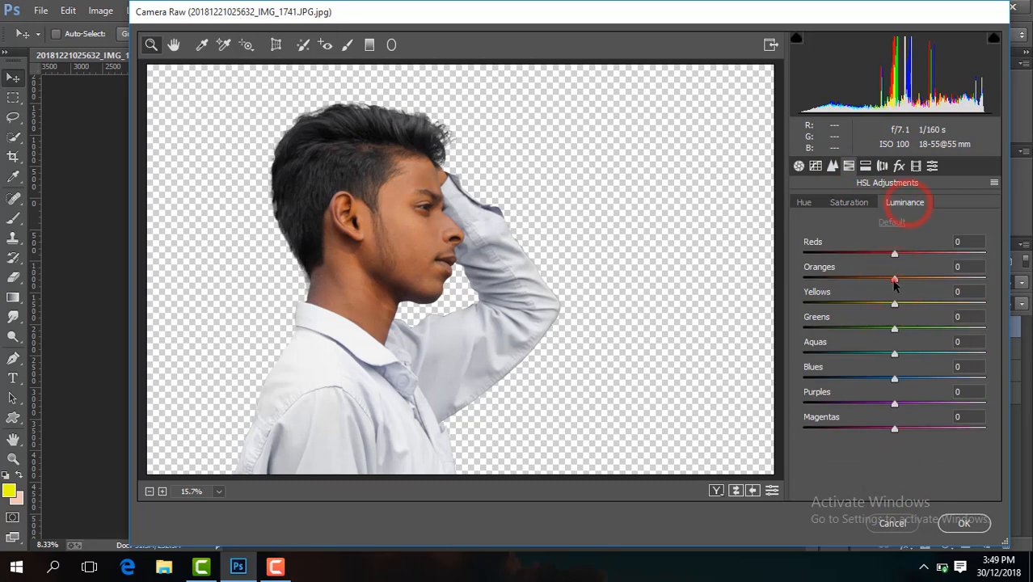
{"action": "left_click_drag", "start_coordinate": [895, 280], "coordinate": [916, 282]}
Step: Set Clarity to +12, Vibrance to +25 and Exposure to +0.30 in the basic adjustments
{"action": "left_click", "coordinate": [799, 166]}
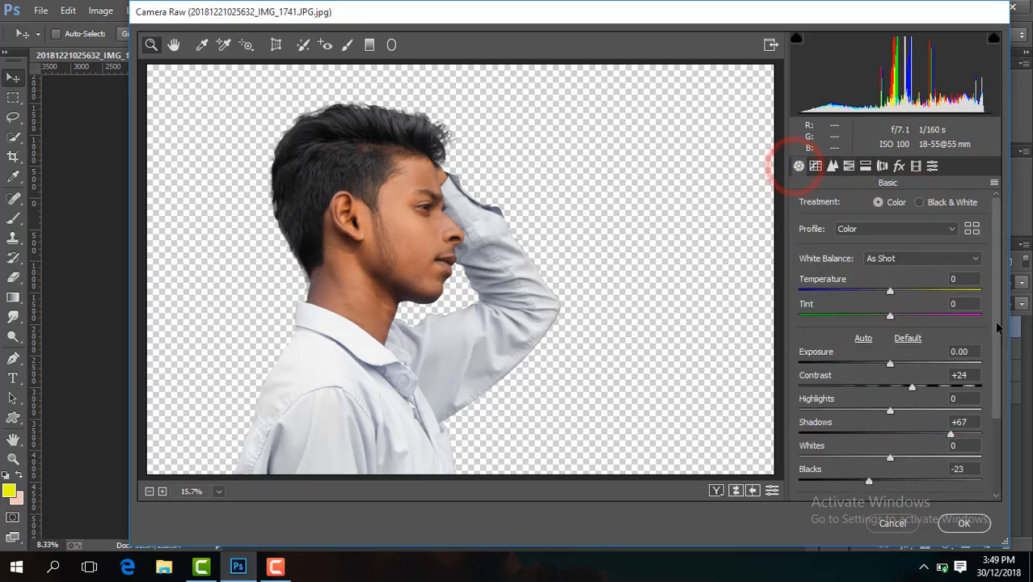
{"action": "left_click_drag", "start_coordinate": [997, 323], "coordinate": [897, 436]}
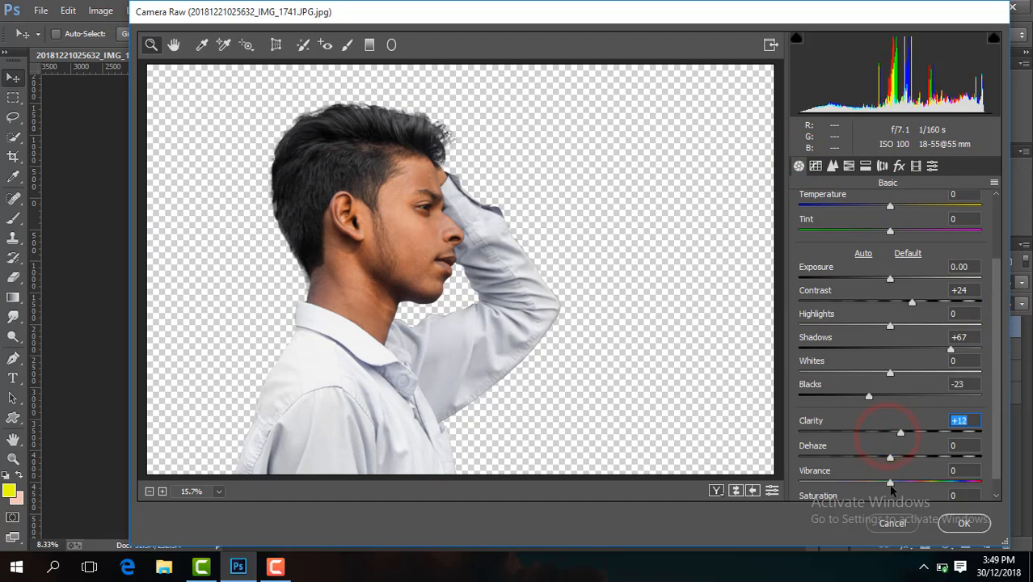
{"action": "left_click_drag", "start_coordinate": [893, 282], "coordinate": [898, 287]}
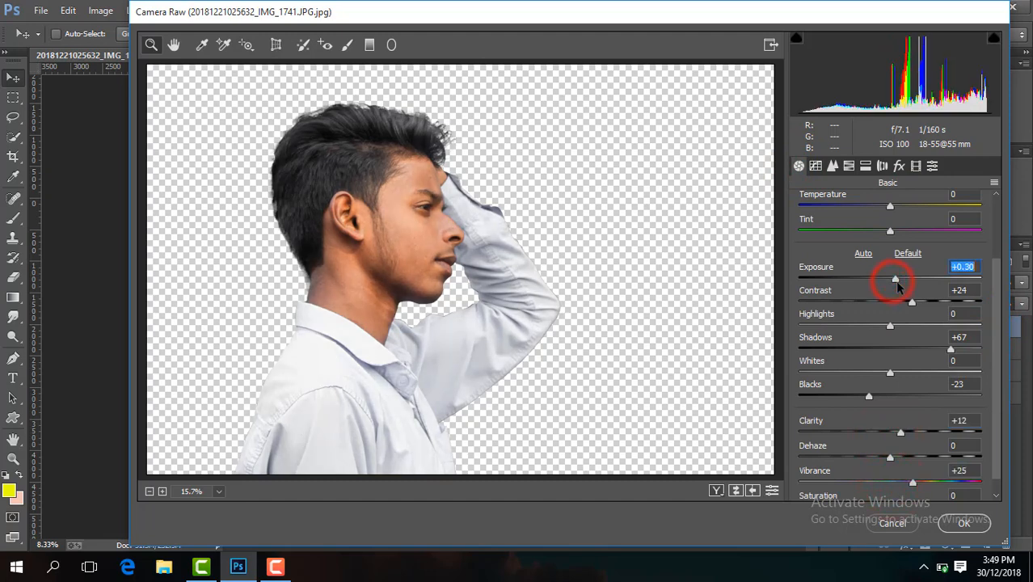
Step: Set the sharpening amount to 38, add slight luminance noise reduction and apply the Camera Raw adjustments
{"action": "left_click", "coordinate": [834, 166]}
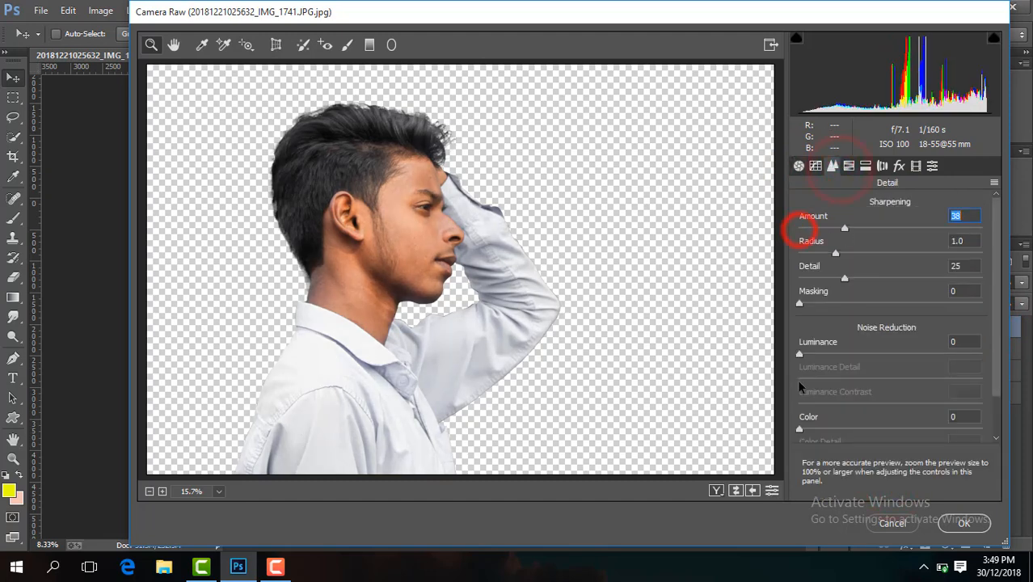
{"action": "left_click_drag", "start_coordinate": [800, 353], "coordinate": [805, 353]}
{"action": "left_click", "coordinate": [962, 523]}
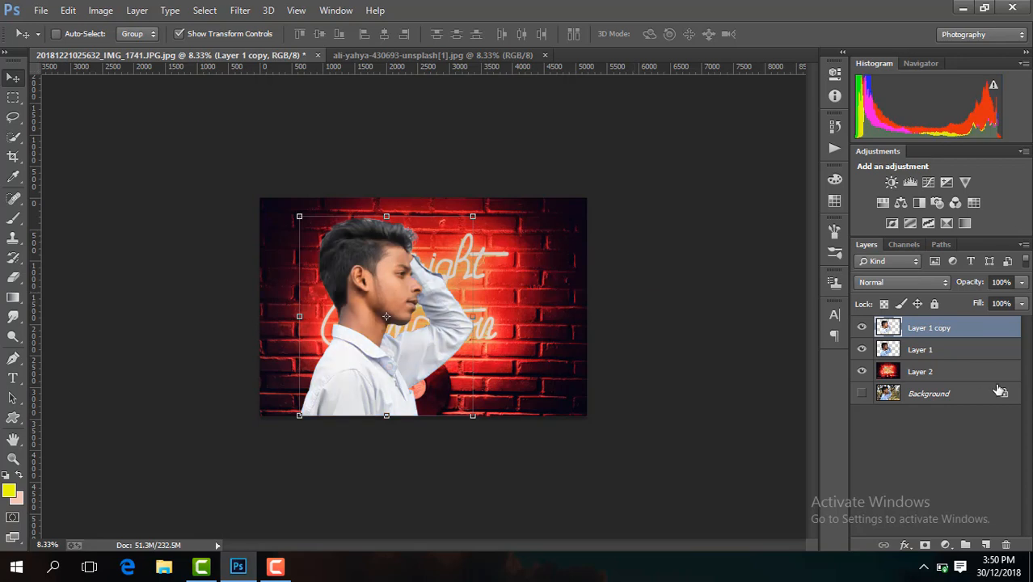
Step: Compare the portrait with and without the adjusted copy, and merge that copy down into Layer 1
{"action": "left_click", "coordinate": [861, 327]}
{"action": "left_click", "coordinate": [862, 327]}
{"action": "left_click", "coordinate": [862, 328]}
{"action": "left_click", "coordinate": [861, 328]}
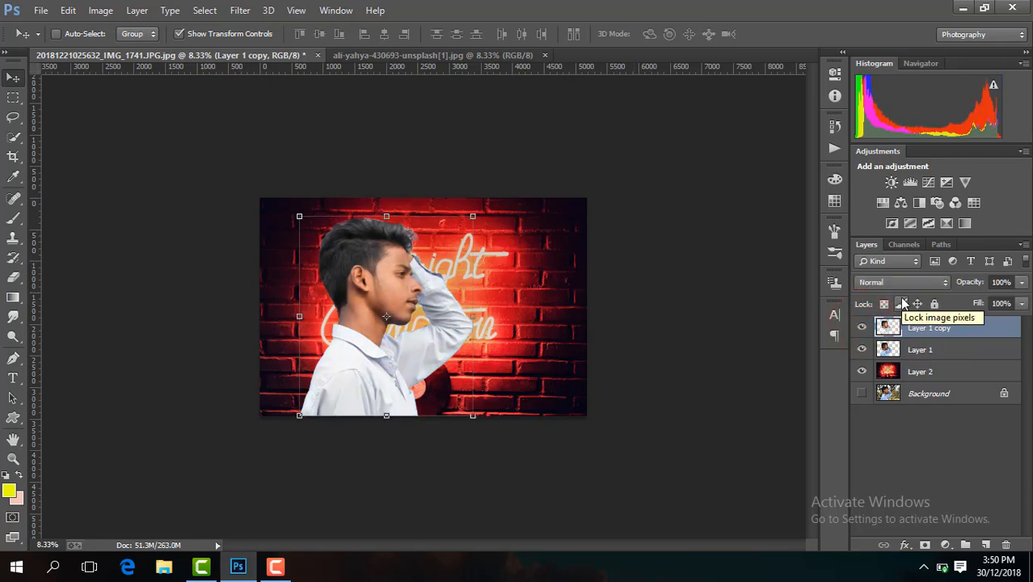
{"action": "left_click", "coordinate": [924, 330]}
{"action": "key", "text": "ctrl+plus"}
{"action": "key", "text": "ctrl+plus"}
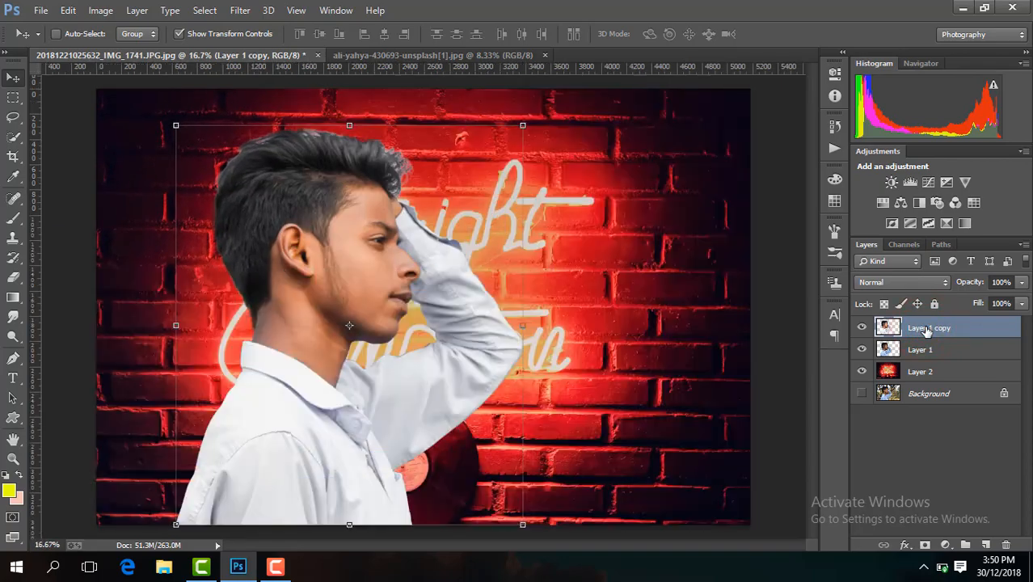
{"action": "right_click", "coordinate": [924, 330]}
{"action": "left_click", "coordinate": [711, 434]}
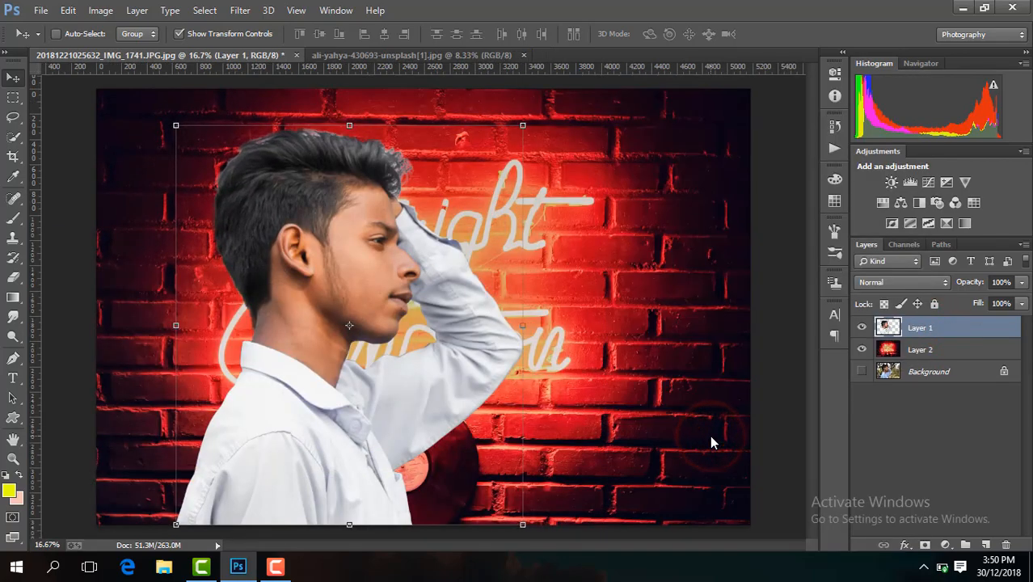
Step: Erase the light fringe around the man's front and upper hair with the Eraser at size 96
{"action": "key", "text": "ctrl+plus"}
{"action": "key", "text": "ctrl+plus"}
{"action": "left_click_drag", "start_coordinate": [814, 331], "coordinate": [813, 283]}
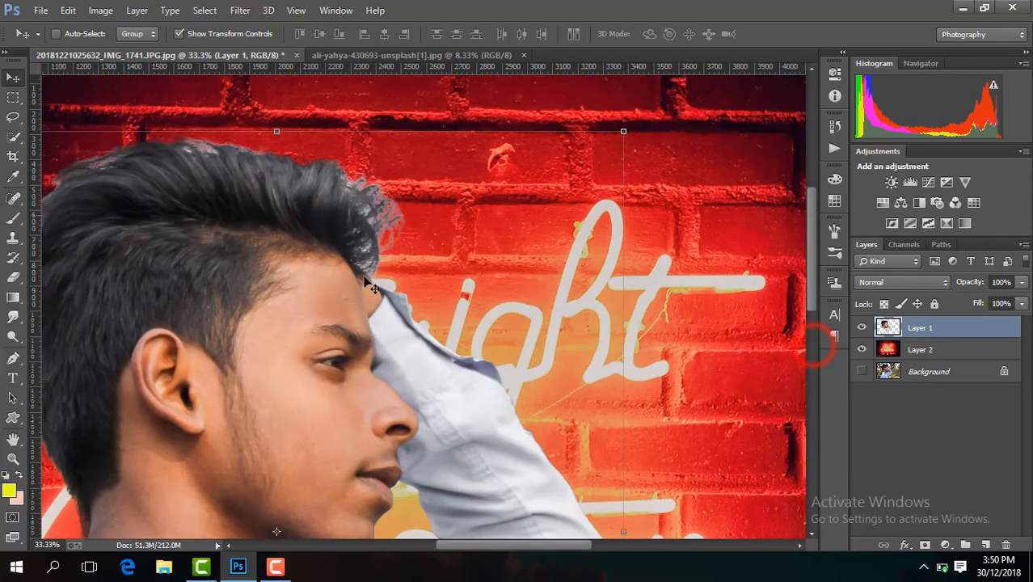
{"action": "left_click", "coordinate": [13, 277]}
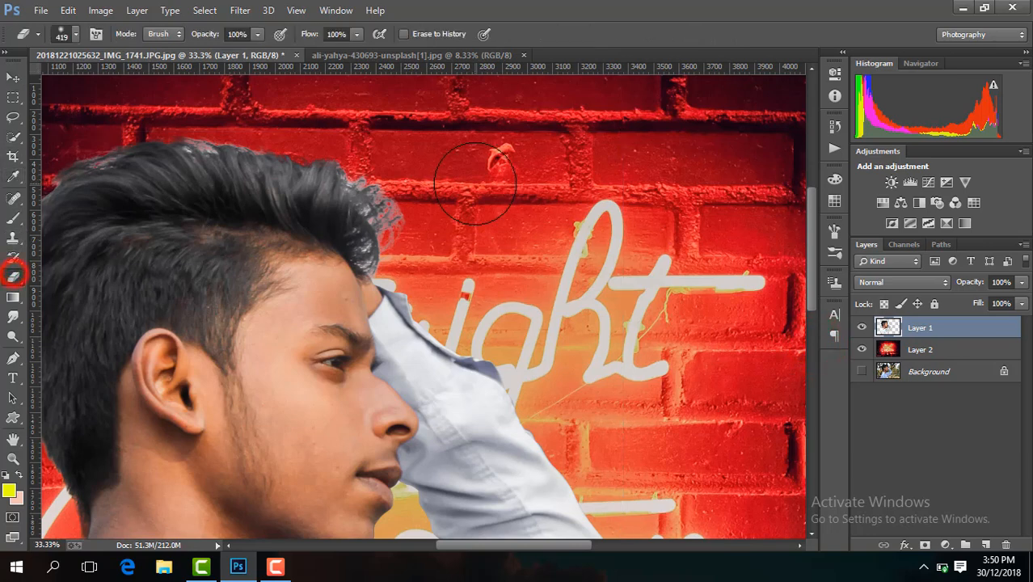
{"action": "left_click", "coordinate": [73, 39]}
{"action": "left_click", "coordinate": [123, 79]}
{"action": "mouse_move", "coordinate": [407, 232]}
{"action": "left_mouse_down"}
{"action": "mouse_move", "coordinate": [392, 243]}
{"action": "mouse_move", "coordinate": [379, 210]}
{"action": "left_mouse_up"}
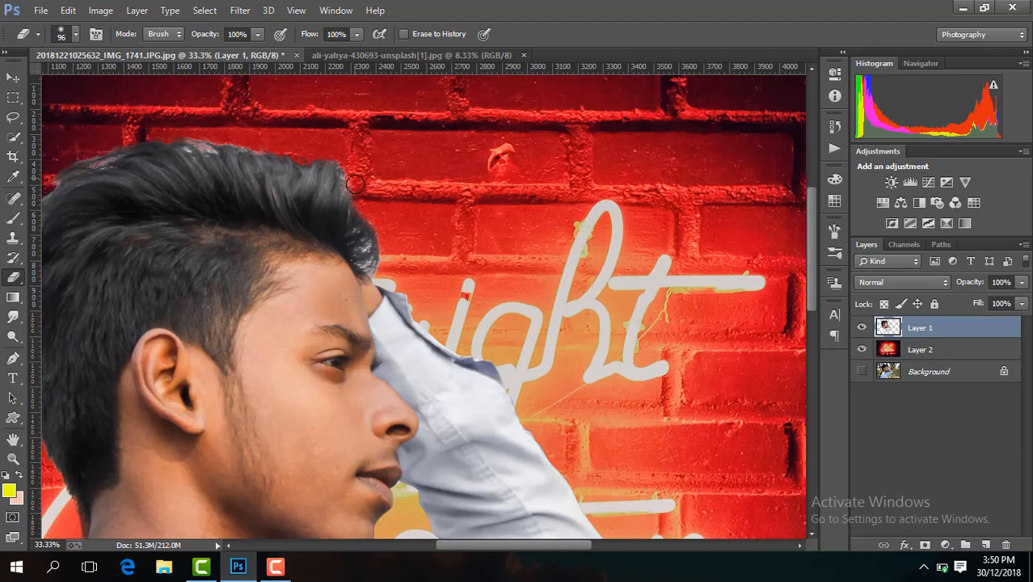
{"action": "mouse_move", "coordinate": [219, 128]}
{"action": "left_mouse_down"}
{"action": "mouse_move", "coordinate": [212, 142]}
{"action": "mouse_move", "coordinate": [222, 139]}
{"action": "left_mouse_up"}
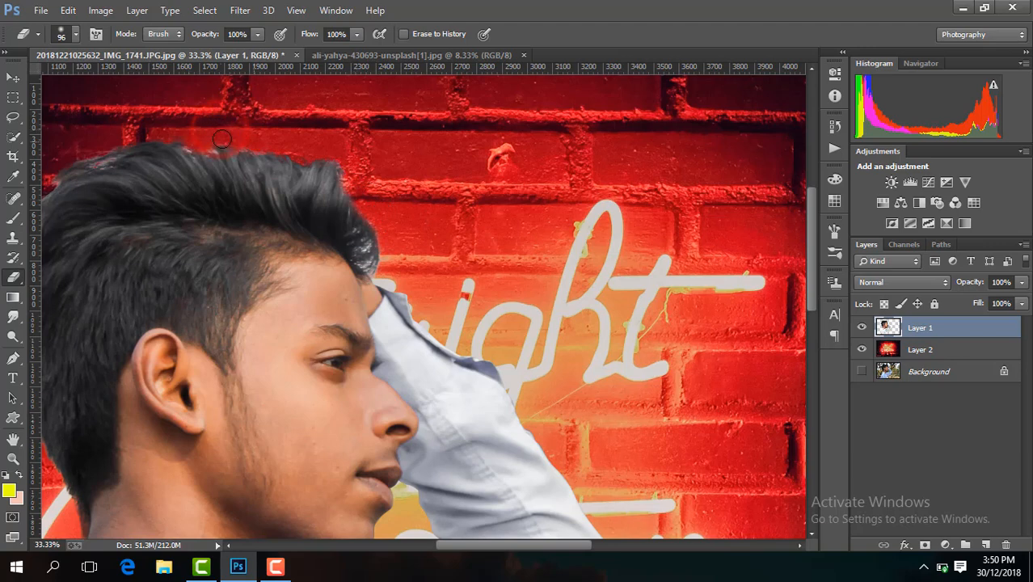
Step: Erase the remaining fringe along the upper back edge of the man's hair
{"action": "left_click_drag", "start_coordinate": [503, 541], "coordinate": [466, 541]}
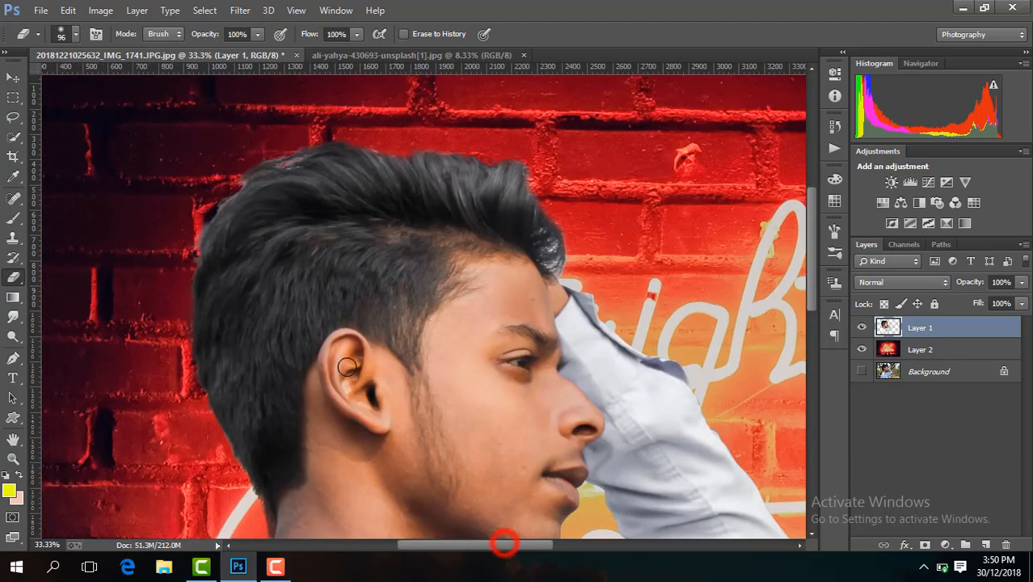
{"action": "left_click_drag", "start_coordinate": [246, 164], "coordinate": [302, 151]}
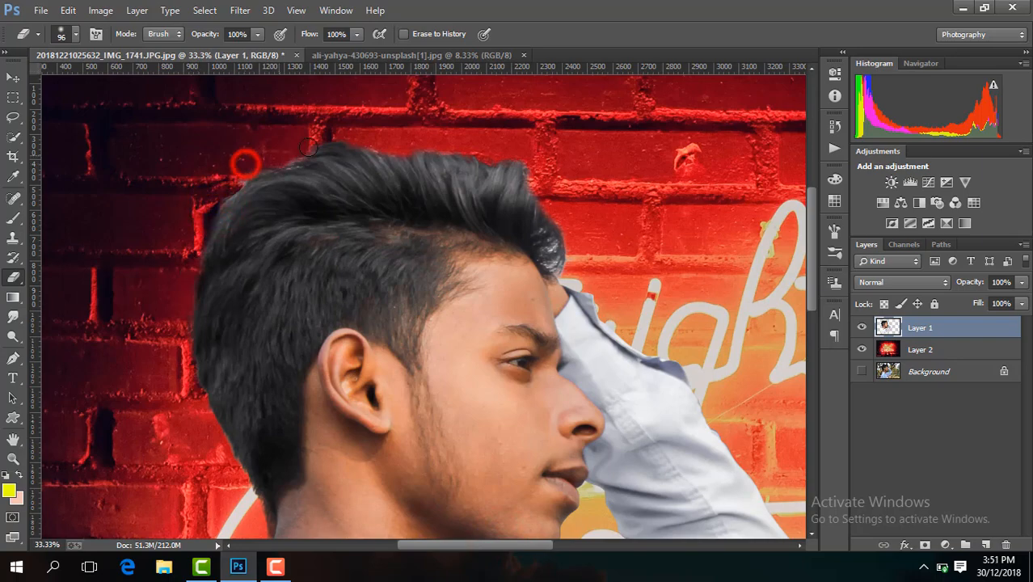
{"action": "key", "text": "ctrl+minus"}
{"action": "key", "text": "ctrl+minus"}
{"action": "key", "text": "ctrl+minus"}
{"action": "key", "text": "ctrl+minus"}
{"action": "key", "text": "ctrl+minus"}
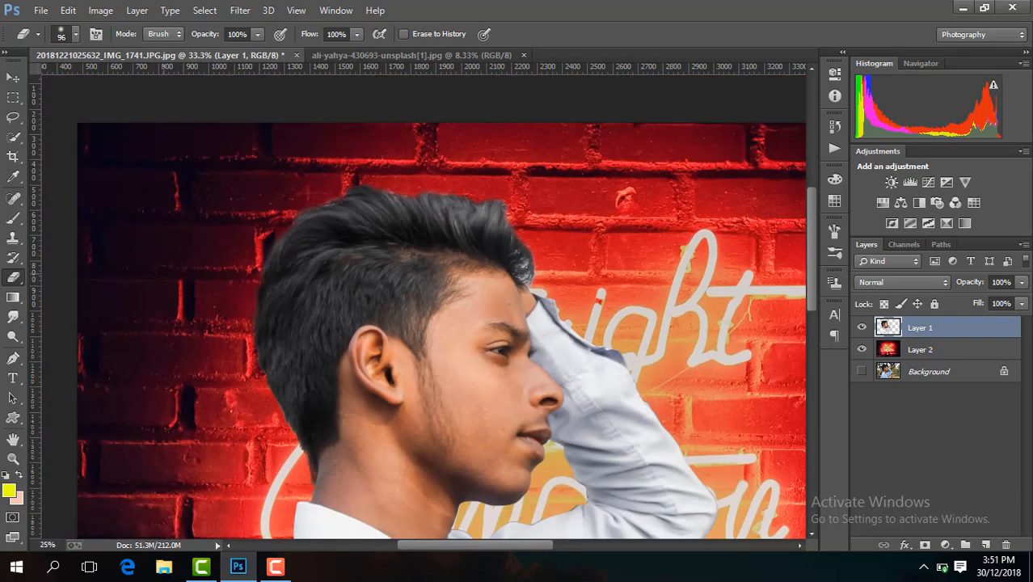
{"action": "key", "text": "ctrl+plus"}
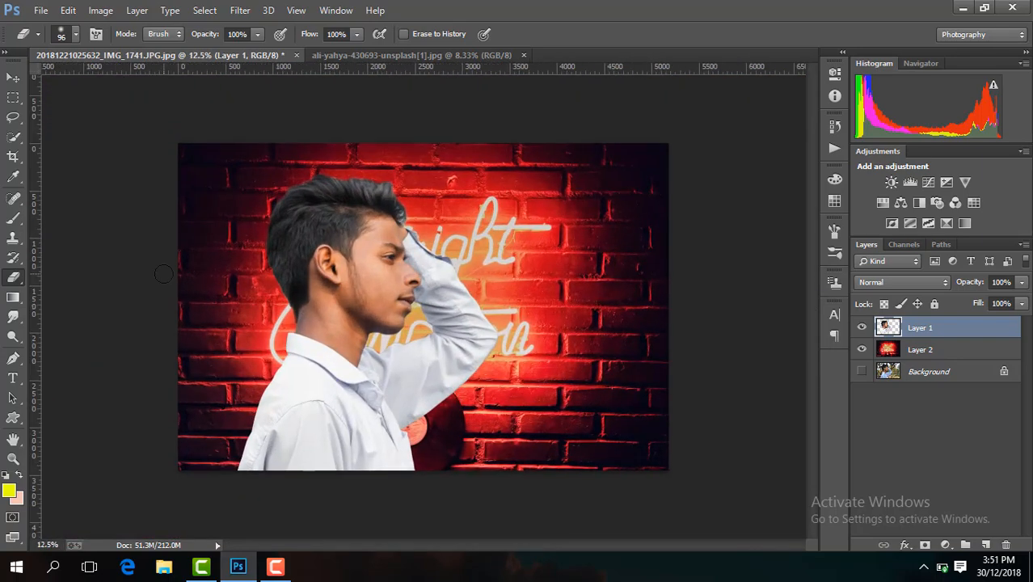
{"action": "key", "text": "ctrl+j"}
{"action": "left_click", "coordinate": [240, 10]}
{"action": "mouse_move", "coordinate": [350, 192]}
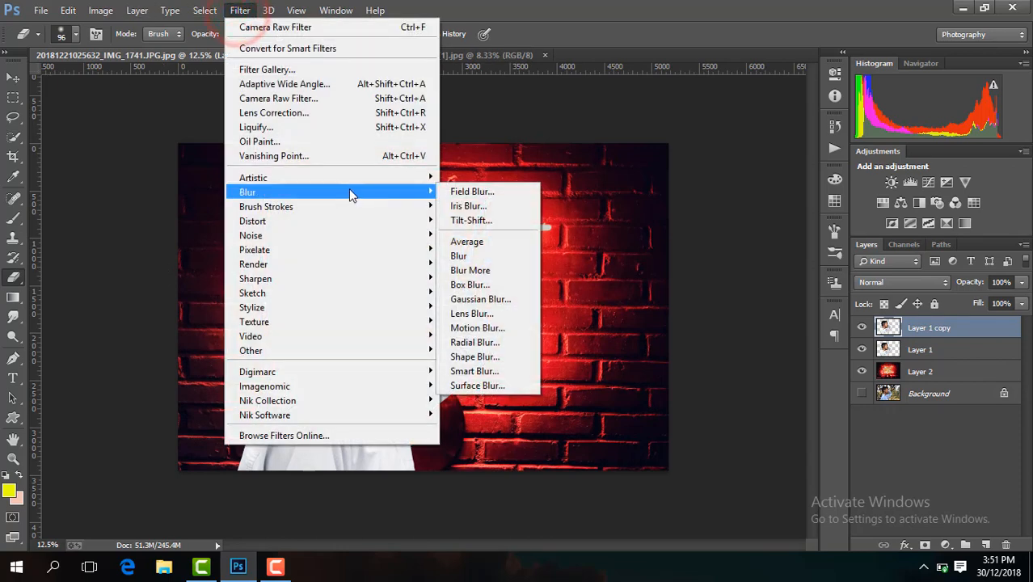
{"action": "left_click", "coordinate": [703, 211]}
{"action": "key", "text": "ctrl+z"}
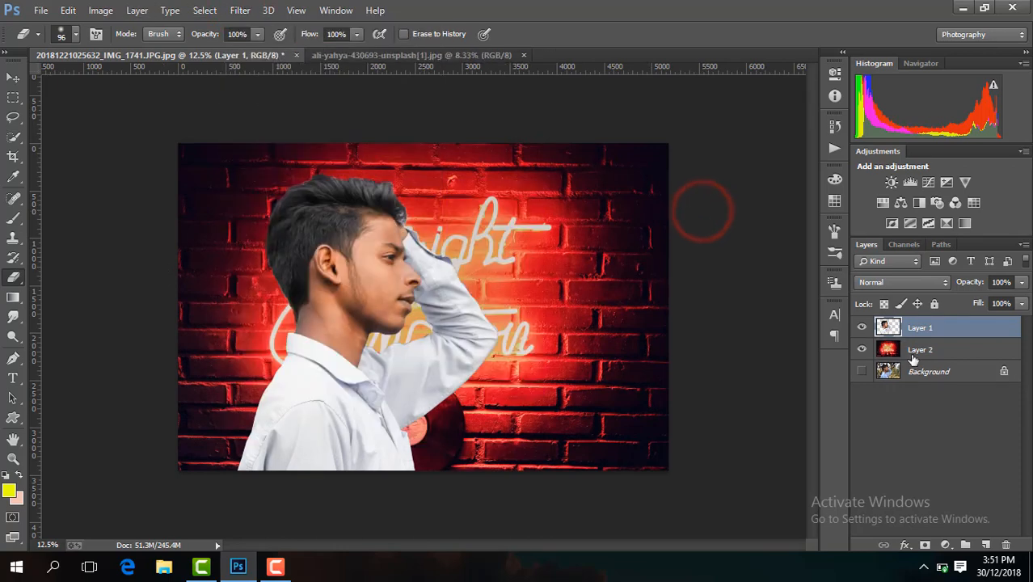
Step: Add an empty layer between the man and the neon wall, and activate the Brush tool for it
{"action": "left_click", "coordinate": [985, 545]}
{"action": "left_click_drag", "start_coordinate": [936, 330], "coordinate": [937, 358]}
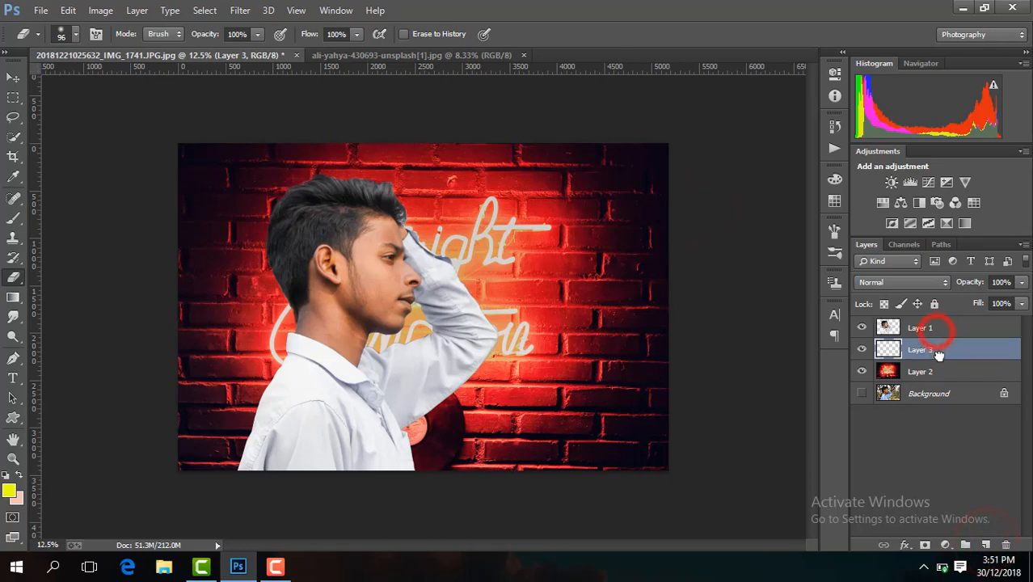
{"action": "left_click", "coordinate": [11, 229]}
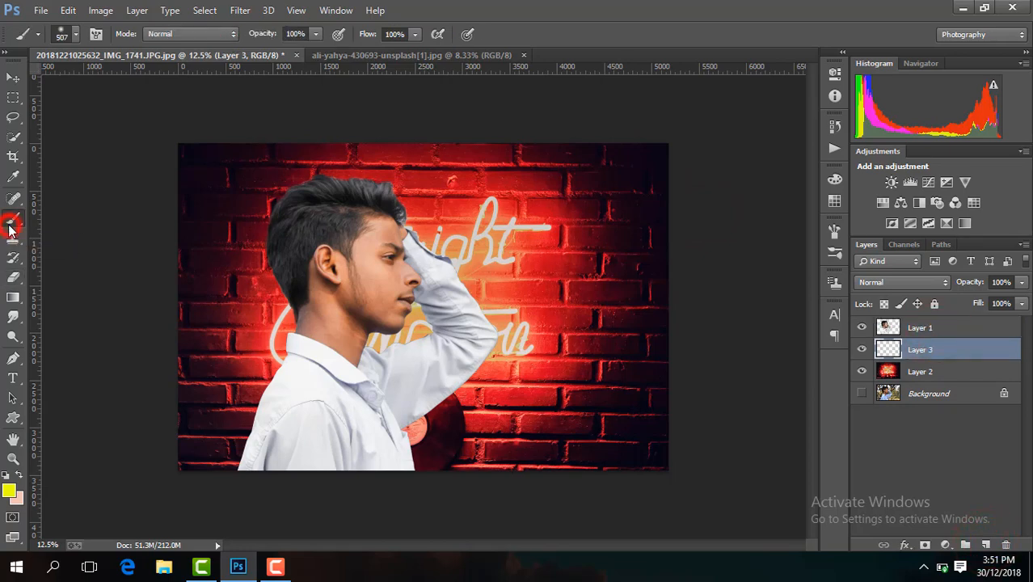
Step: Set the foreground colour to white and paint a soft glow dab between the chin and the raised arm on Layer 3
{"action": "left_click", "coordinate": [9, 490]}
{"action": "left_click", "coordinate": [627, 300]}
{"action": "left_click", "coordinate": [636, 305]}
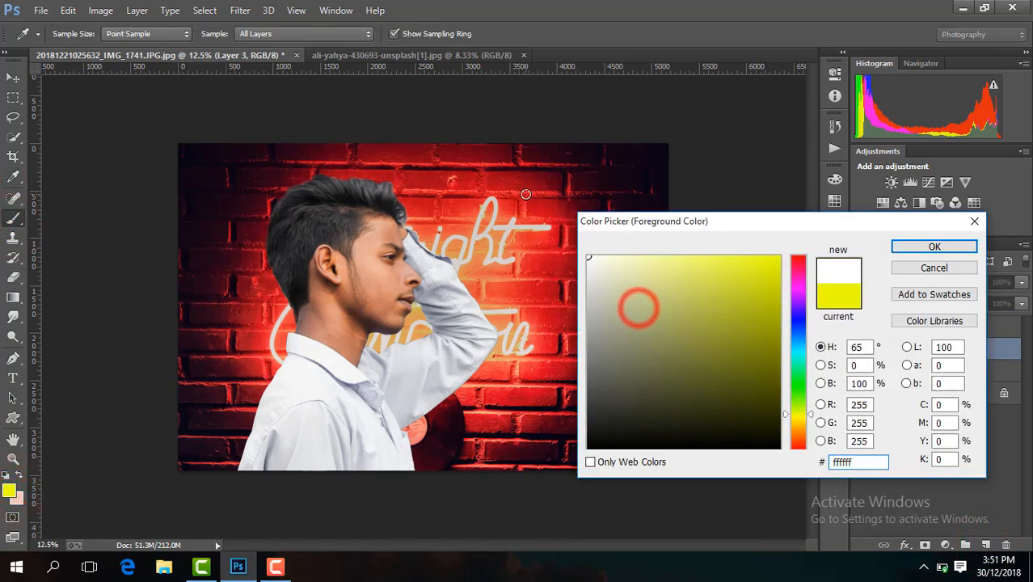
{"action": "key", "text": "Return"}
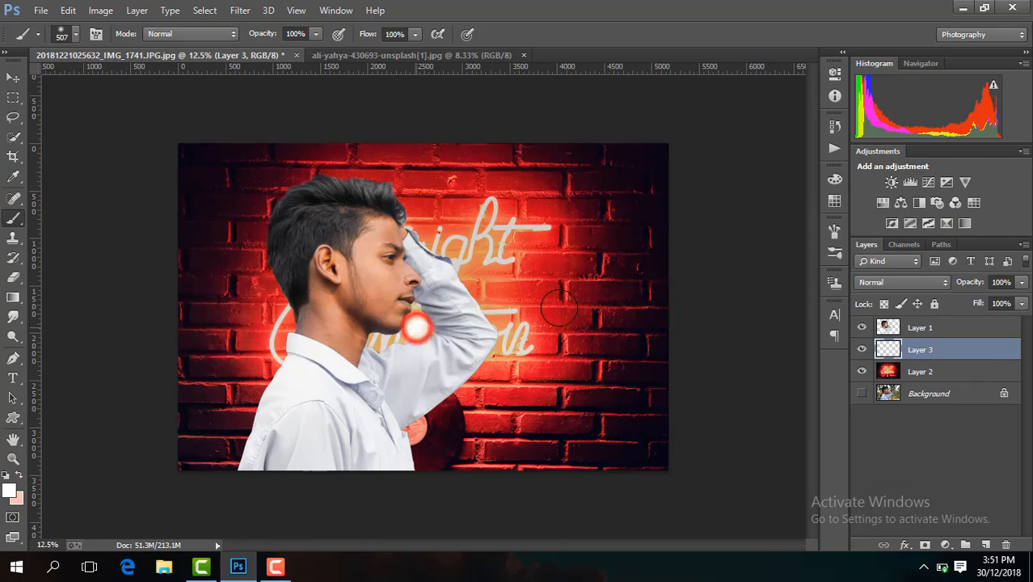
{"action": "key", "text": "ctrl+plus"}
{"action": "key", "text": "ctrl+plus"}
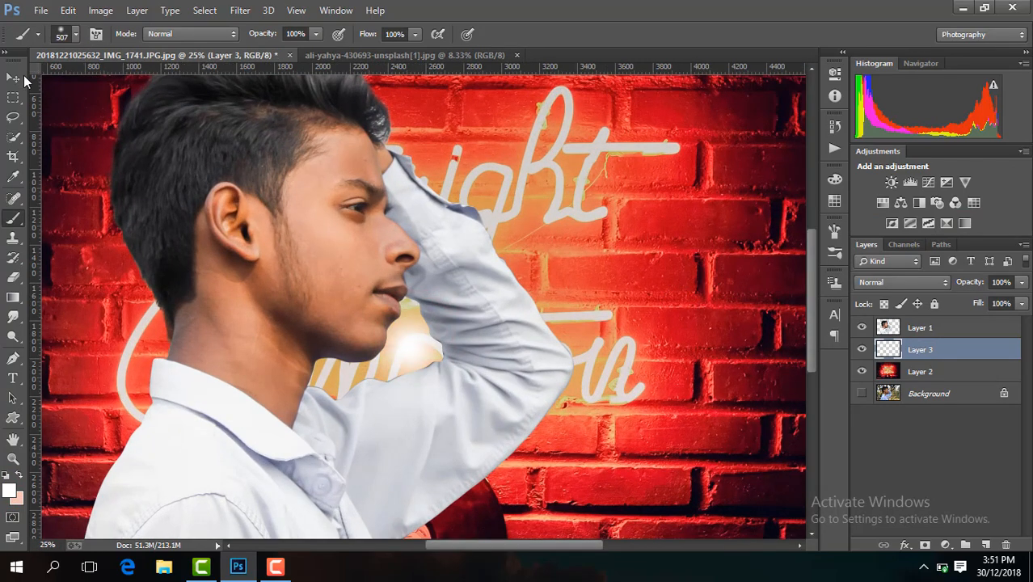
Step: Set the glow layer's blend mode to Screen and move it above Layer 1
{"action": "left_click", "coordinate": [905, 283]}
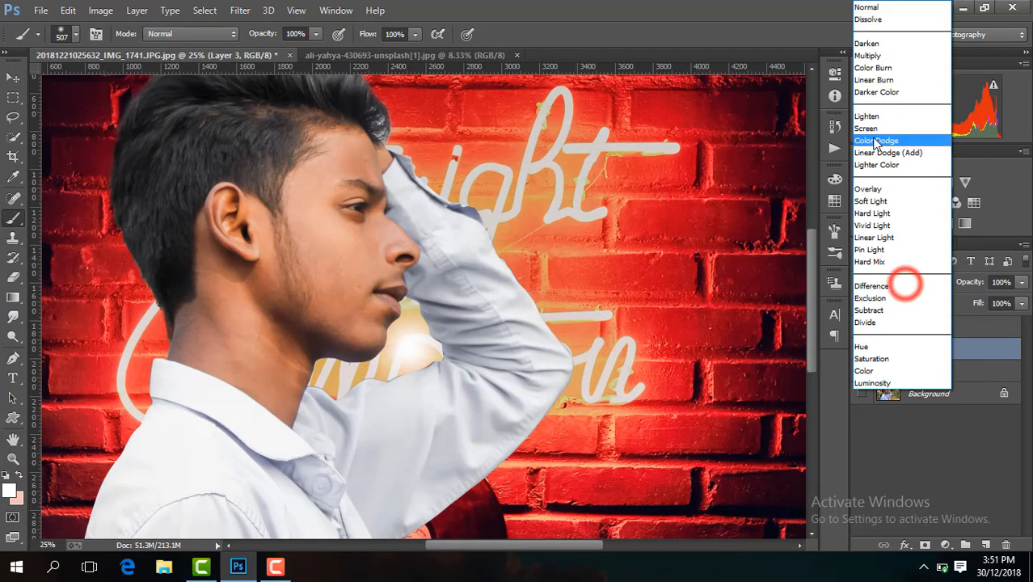
{"action": "left_click", "coordinate": [873, 131]}
{"action": "left_click_drag", "start_coordinate": [919, 349], "coordinate": [922, 322]}
Step: Reposition and scale down the white glow to sit in the gap between the man's chin and arm
{"action": "left_click", "coordinate": [13, 77]}
{"action": "left_click_drag", "start_coordinate": [418, 301], "coordinate": [409, 355]}
{"action": "key", "text": "ctrl+t"}
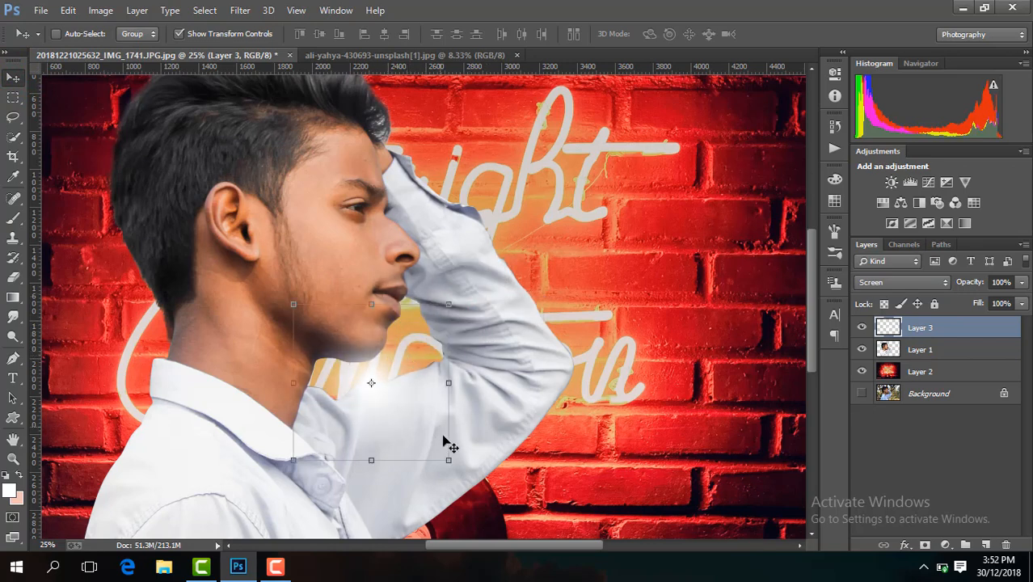
{"action": "left_click_drag", "start_coordinate": [450, 460], "coordinate": [473, 374]}
{"action": "key", "text": "Return"}
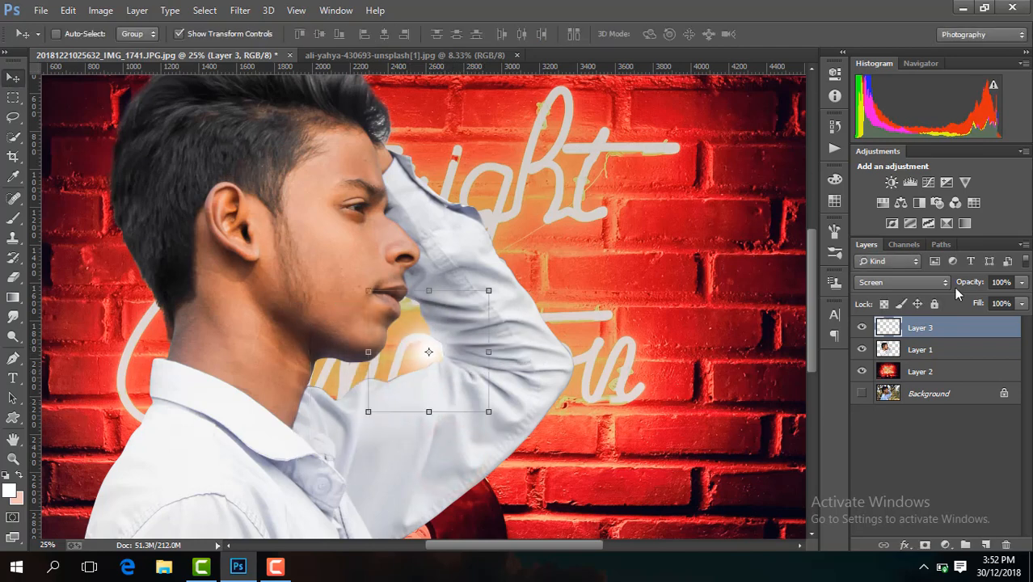
Step: Lower the glow layer's opacity to 70% and delete the layer
{"action": "left_click_drag", "start_coordinate": [1021, 284], "coordinate": [1000, 302]}
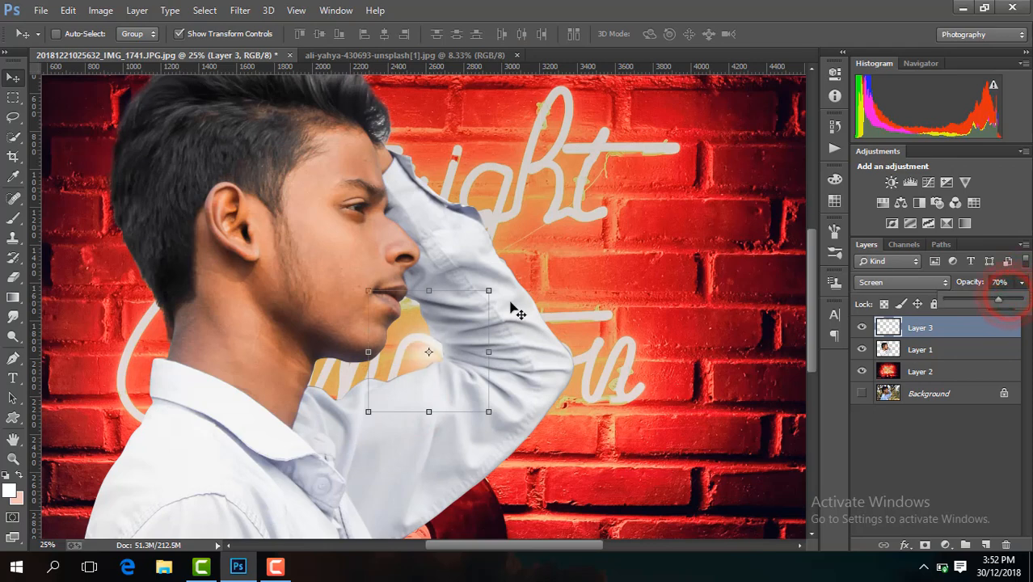
{"action": "left_click_drag", "start_coordinate": [462, 330], "coordinate": [468, 339]}
{"action": "key", "text": "Delete"}
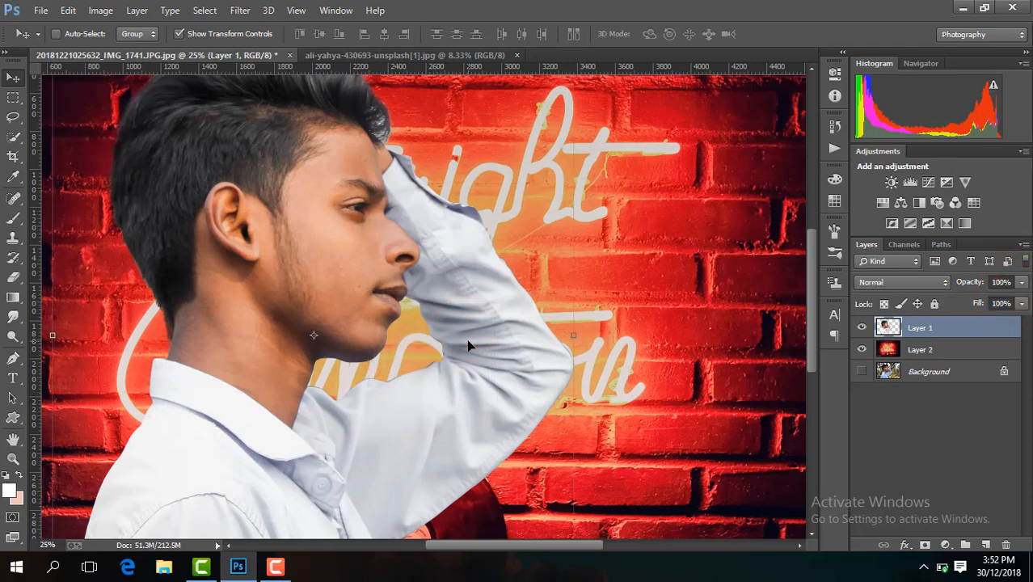
Step: Duplicate Layer 1 and brighten the copy with the Camera Raw Filter at Exposure +0.90
{"action": "key", "text": "ctrl+j"}
{"action": "left_click", "coordinate": [240, 9]}
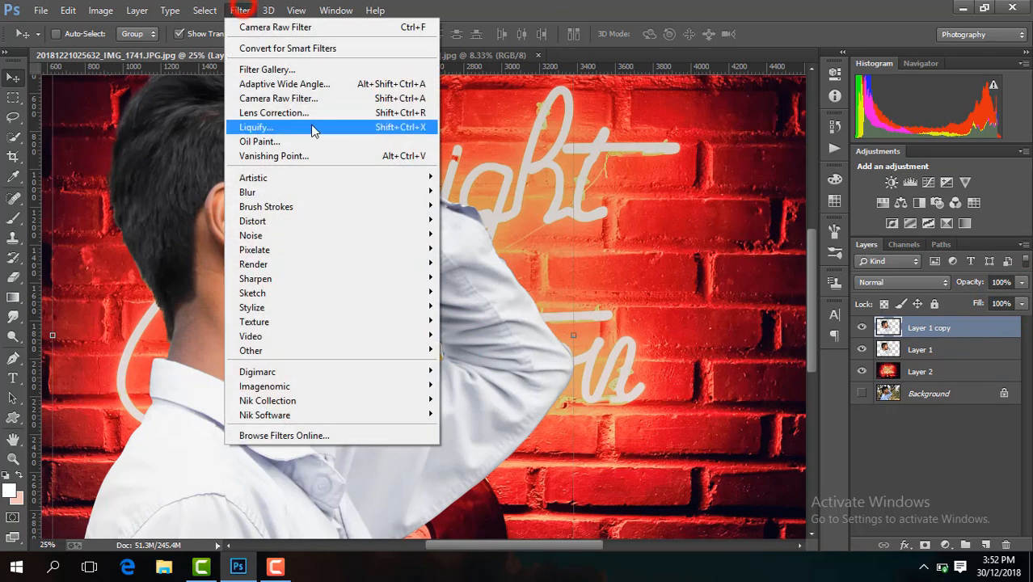
{"action": "left_click", "coordinate": [304, 99]}
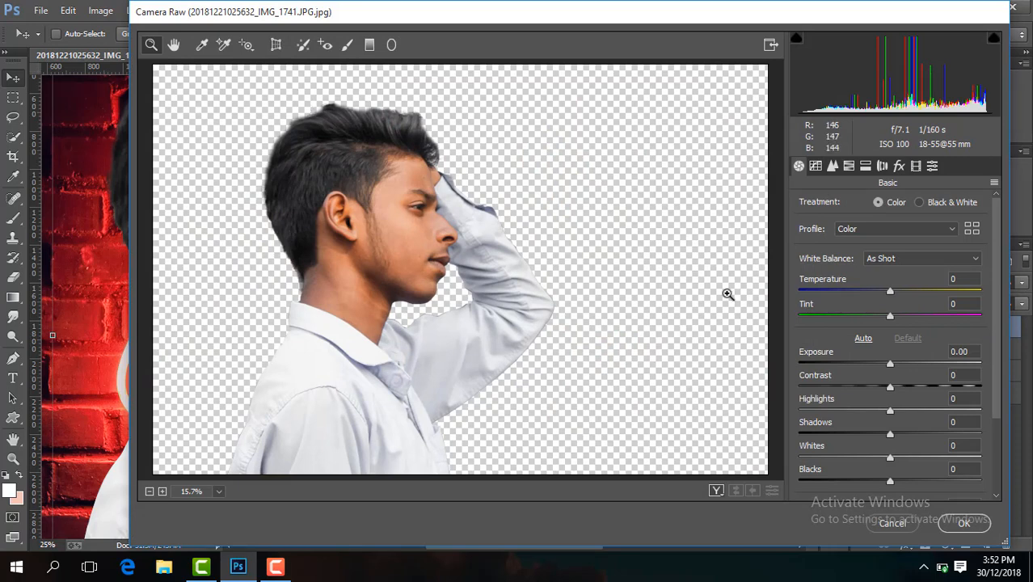
{"action": "left_click_drag", "start_coordinate": [893, 369], "coordinate": [900, 364]}
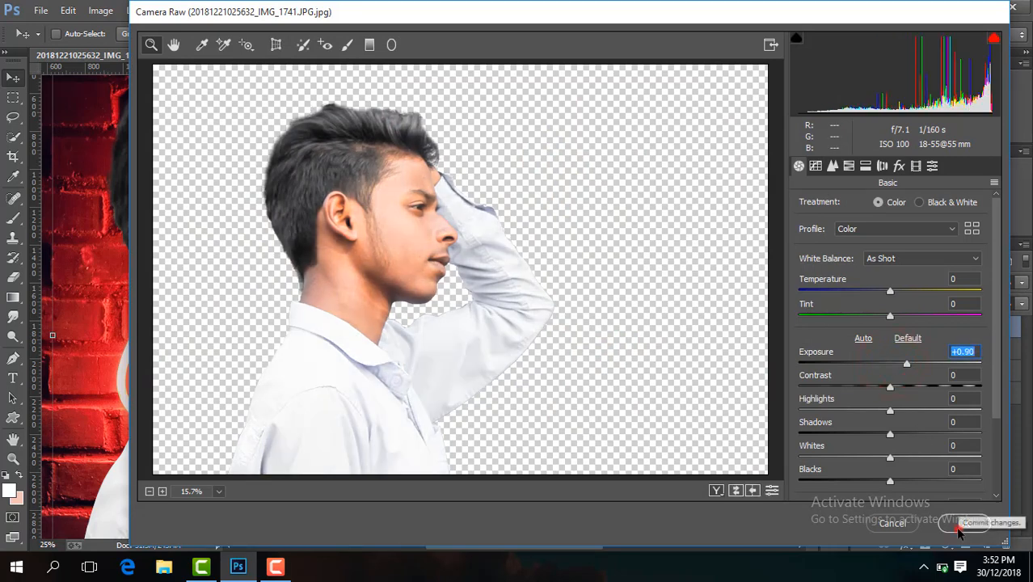
{"action": "left_click", "coordinate": [964, 522]}
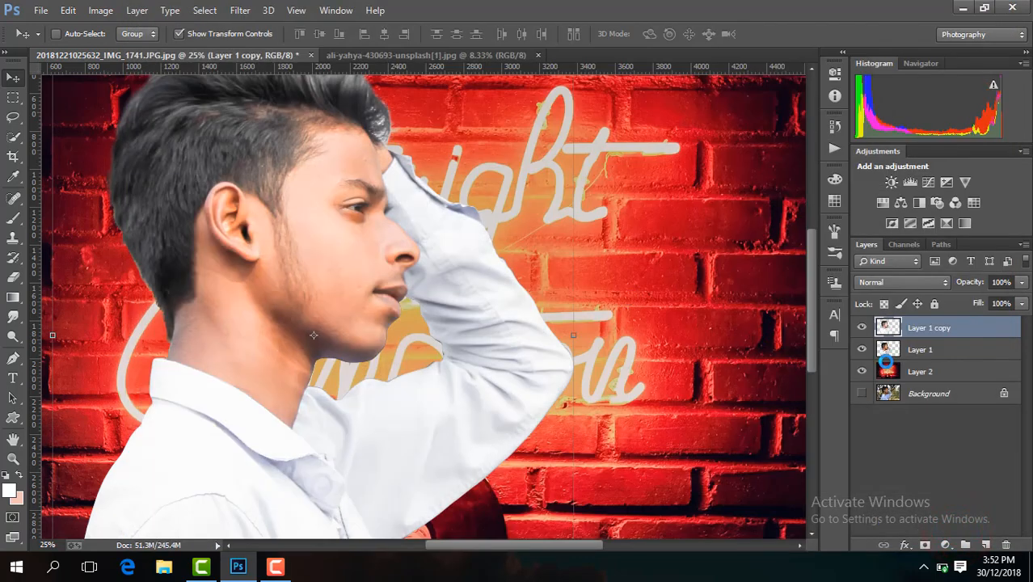
Step: Hide the brightened copy with a black layer mask and set the Brush size to 103 for painting on it
{"action": "left_click", "coordinate": [924, 547], "text": "alt"}
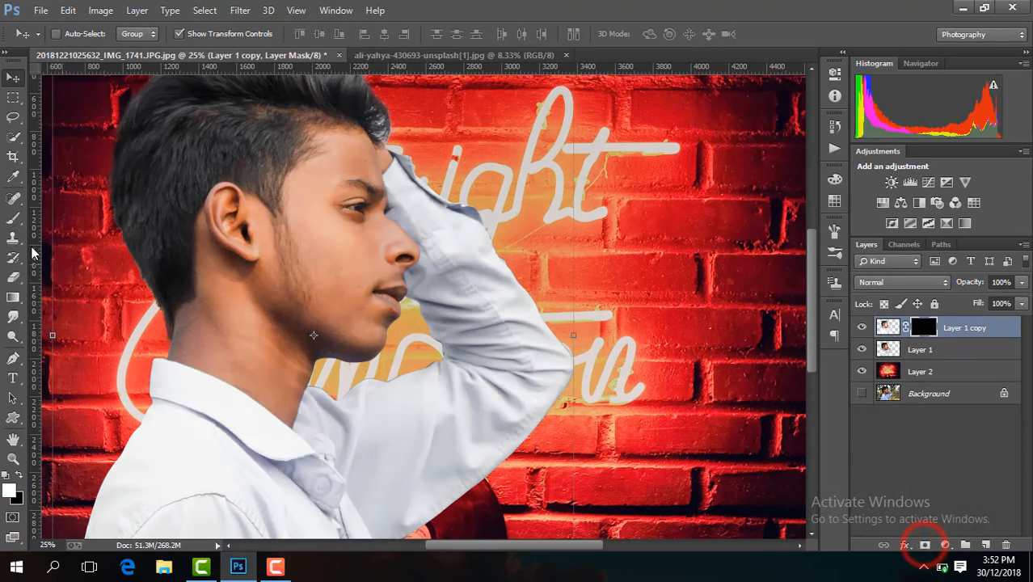
{"action": "key", "text": "b"}
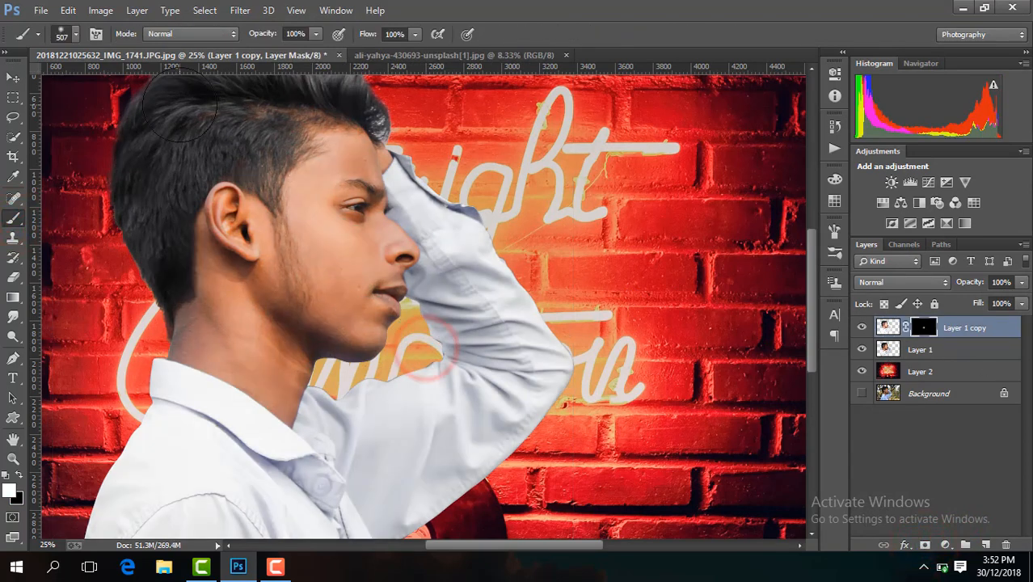
{"action": "left_click", "coordinate": [61, 34]}
{"action": "left_click_drag", "start_coordinate": [147, 82], "coordinate": [127, 82]}
{"action": "left_click", "coordinate": [434, 328]}
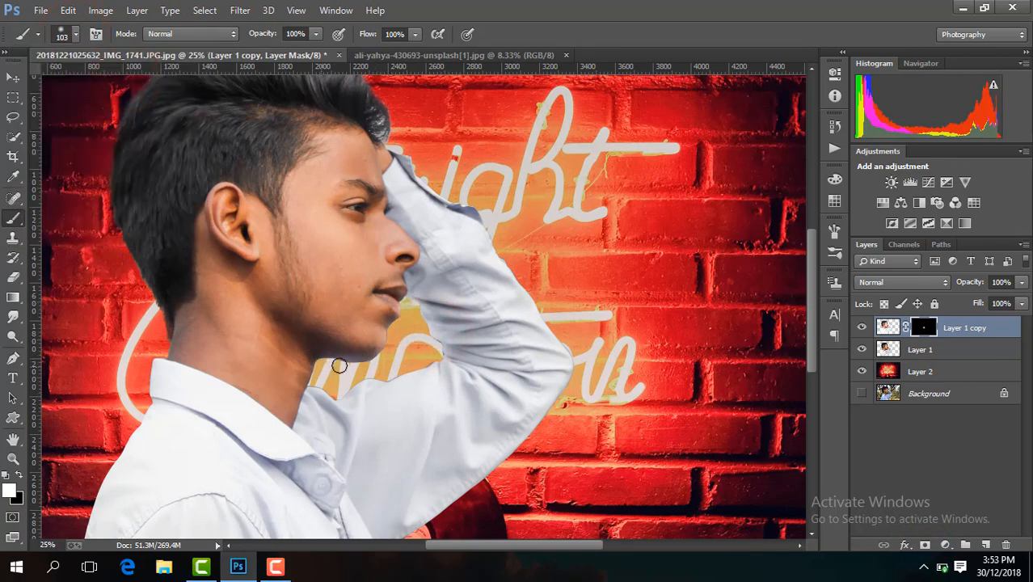
Step: Paint white on the mask along the forearm, sleeve and elbow edges to reveal the brightened rim light
{"action": "mouse_move", "coordinate": [426, 355]}
{"action": "left_mouse_down"}
{"action": "mouse_move", "coordinate": [423, 315]}
{"action": "mouse_move", "coordinate": [400, 375]}
{"action": "mouse_move", "coordinate": [439, 359]}
{"action": "mouse_move", "coordinate": [400, 377]}
{"action": "mouse_move", "coordinate": [438, 363]}
{"action": "mouse_move", "coordinate": [317, 397]}
{"action": "left_mouse_up"}
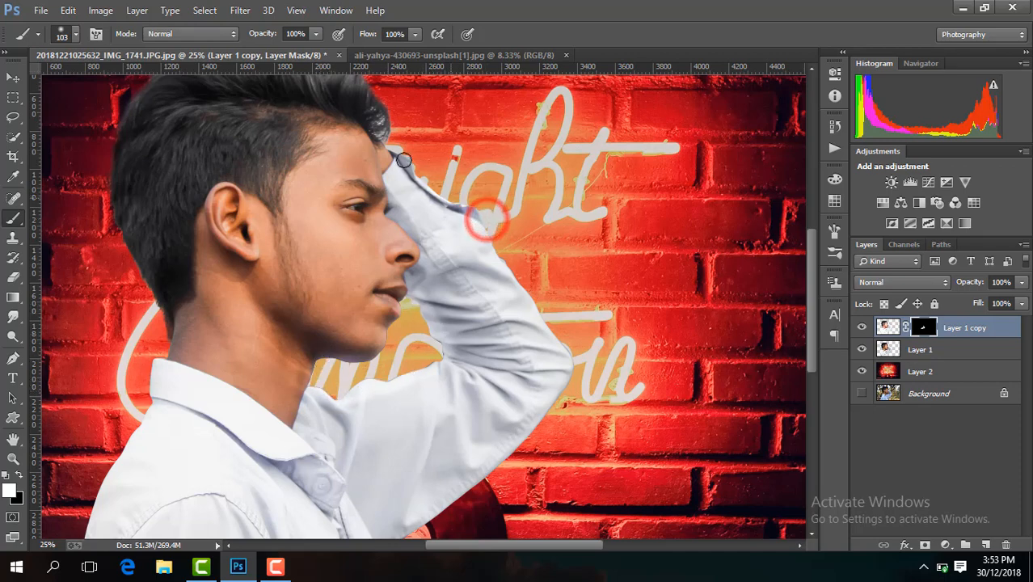
{"action": "left_click", "coordinate": [492, 231]}
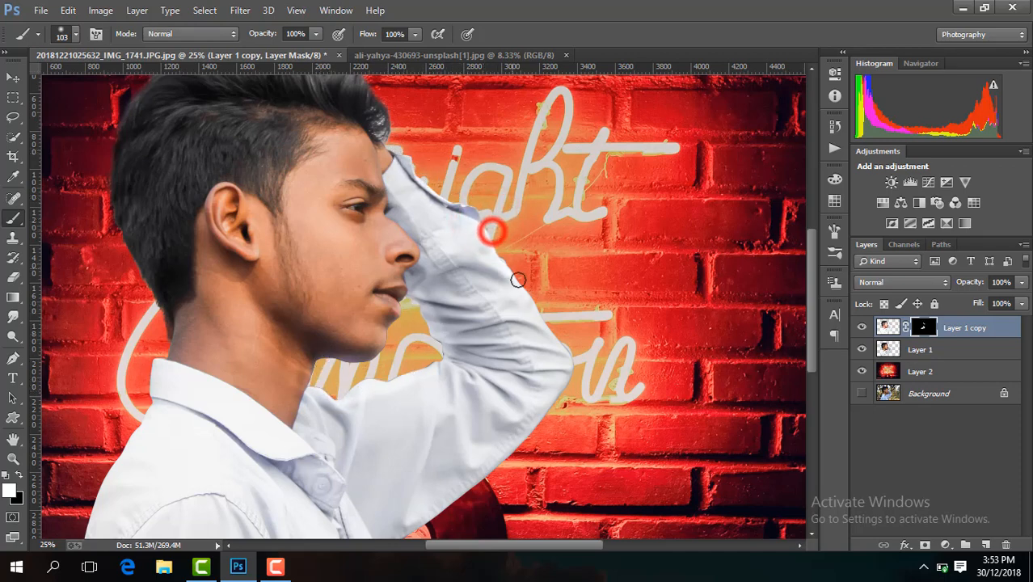
{"action": "left_click", "coordinate": [553, 340]}
{"action": "left_click", "coordinate": [572, 365]}
{"action": "left_click", "coordinate": [503, 452]}
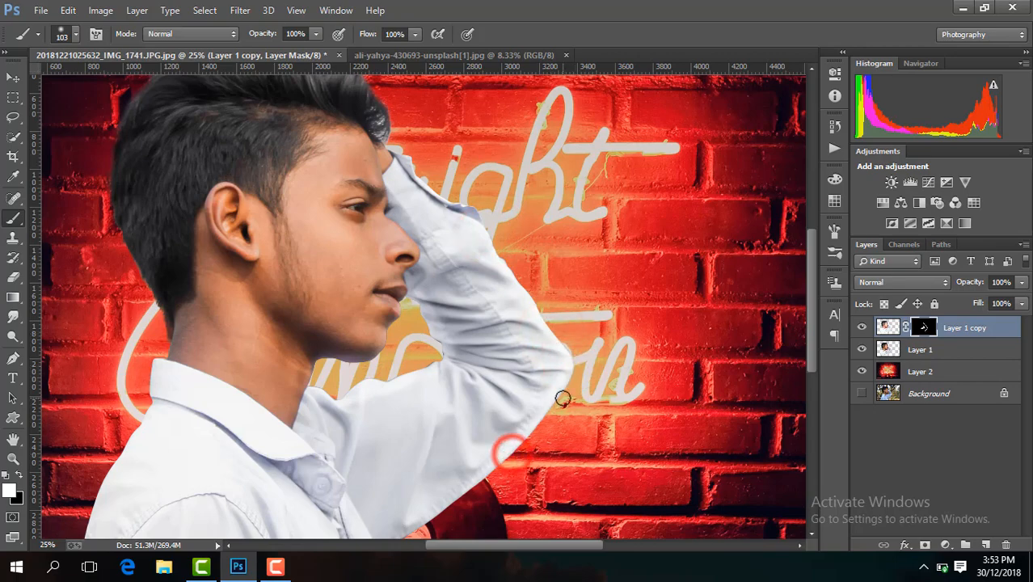
Step: Compare the portrait with and without the brightened edges, both close up and in the whole composition
{"action": "left_click", "coordinate": [861, 329]}
{"action": "left_click", "coordinate": [862, 329]}
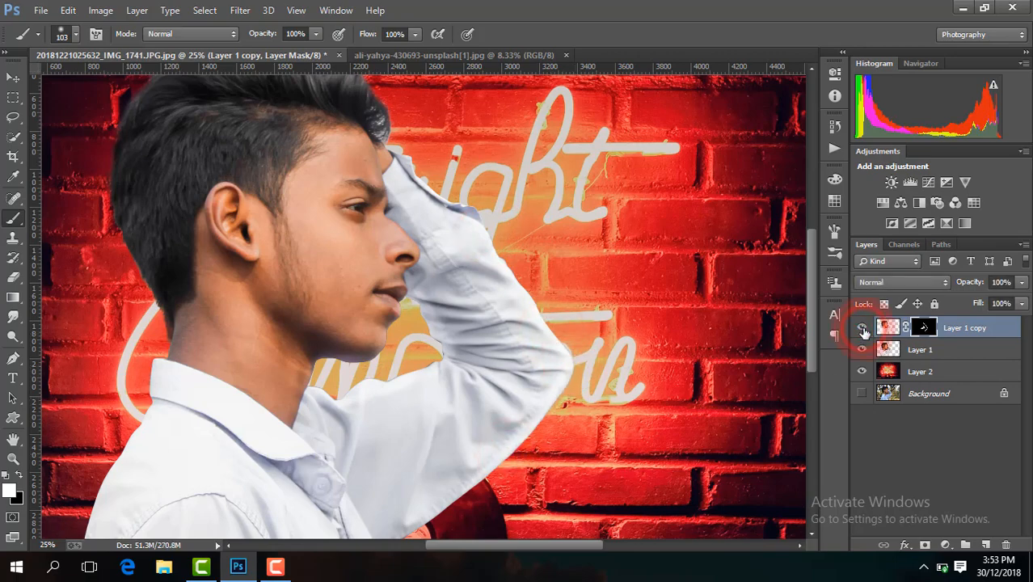
{"action": "key", "text": "ctrl+minus"}
{"action": "key", "text": "ctrl+minus"}
{"action": "key", "text": "ctrl+minus"}
{"action": "key", "text": "ctrl+minus"}
{"action": "key", "text": "ctrl+plus"}
{"action": "left_click", "coordinate": [862, 328]}
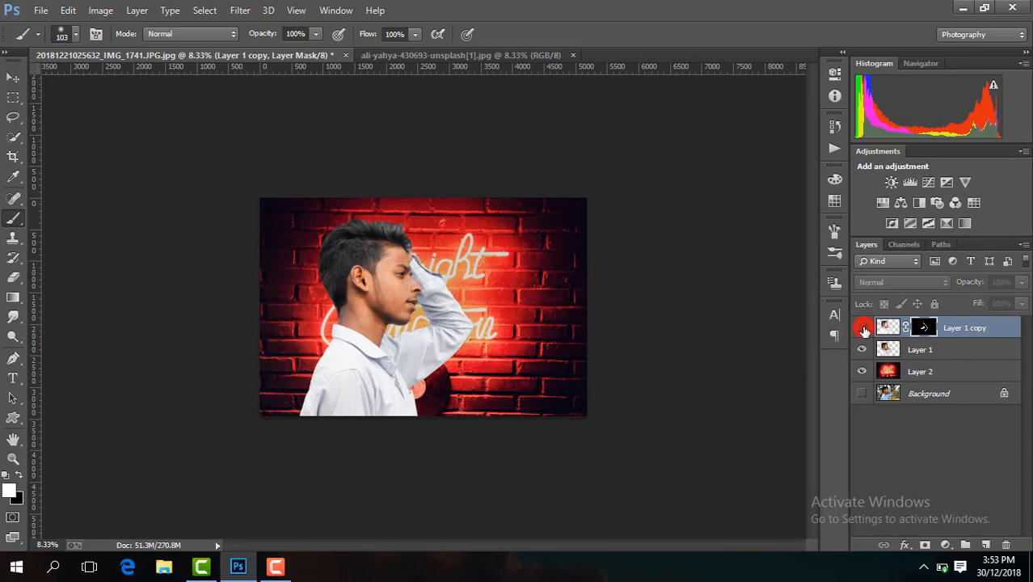
{"action": "left_click", "coordinate": [862, 327]}
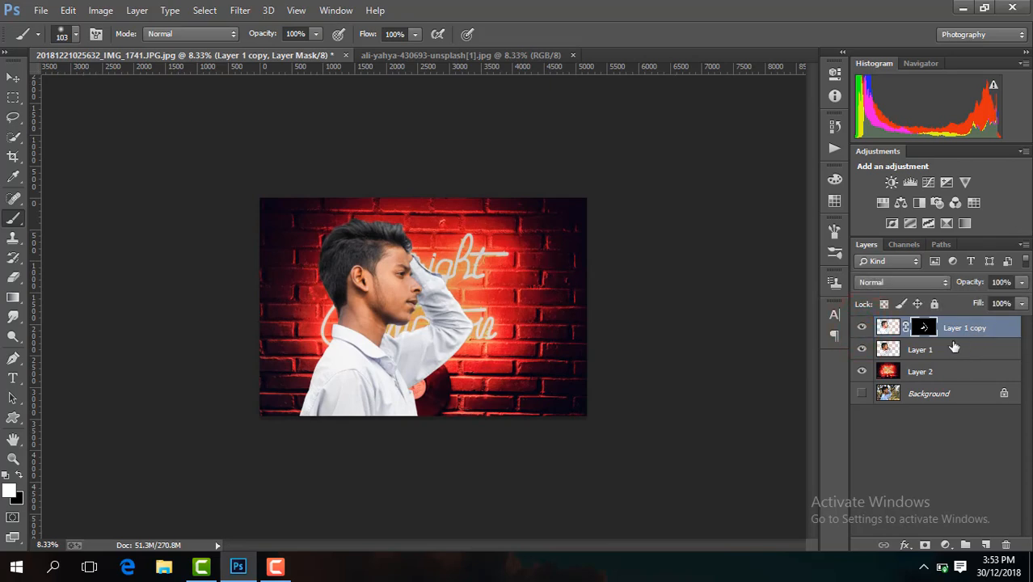
Step: Merge Layer 1 copy and Layer 1 into a single portrait layer
{"action": "left_click", "coordinate": [946, 351], "text": "shift"}
{"action": "right_click", "coordinate": [944, 351]}
{"action": "left_click", "coordinate": [711, 433]}
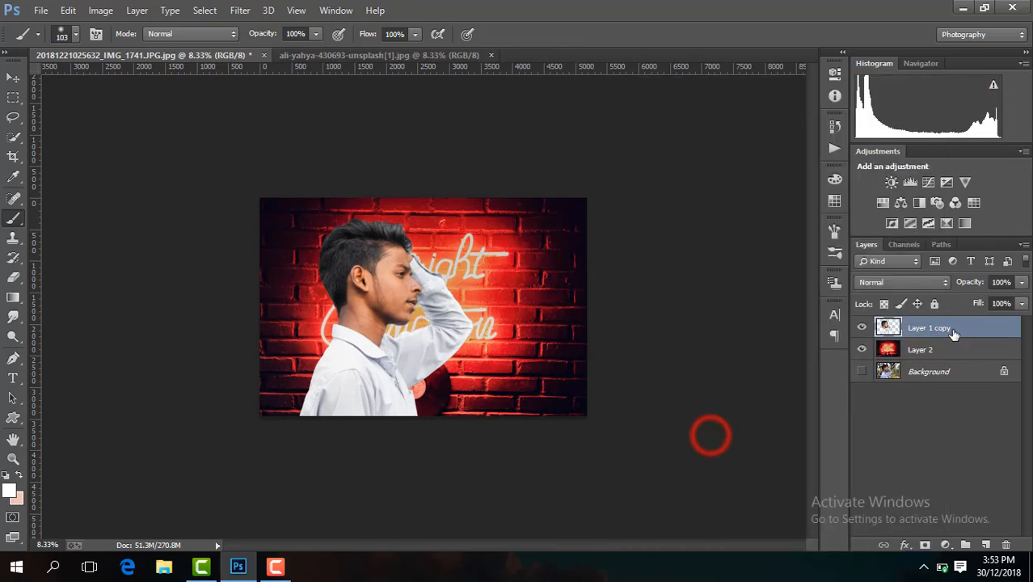
{"action": "left_click", "coordinate": [275, 565]}
{"action": "left_click", "coordinate": [959, 509]}
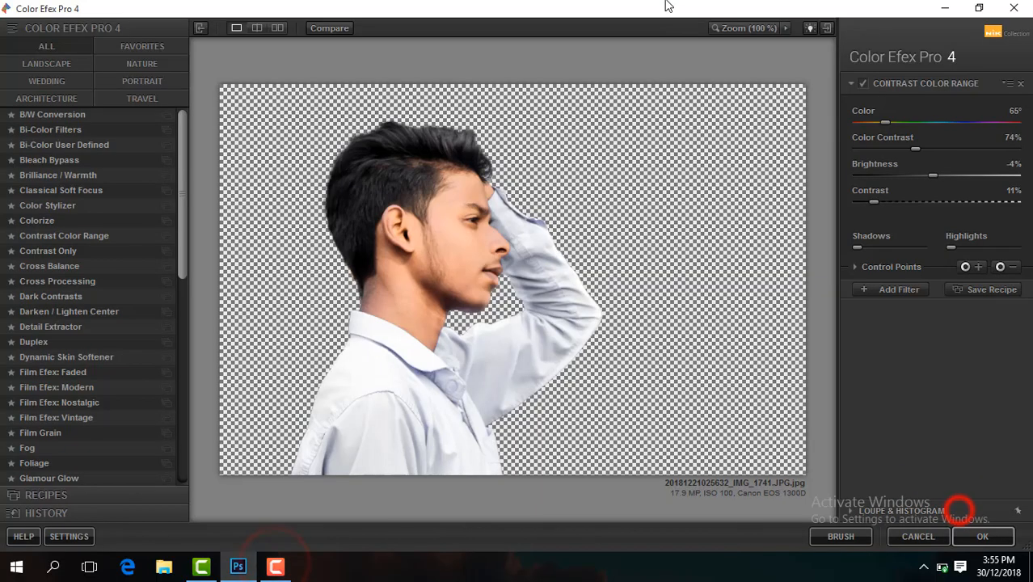
Step: Preview the Contrast Color Range filter on and off, set its Color Contrast to 55%, and apply it to the portrait
{"action": "left_click", "coordinate": [863, 83]}
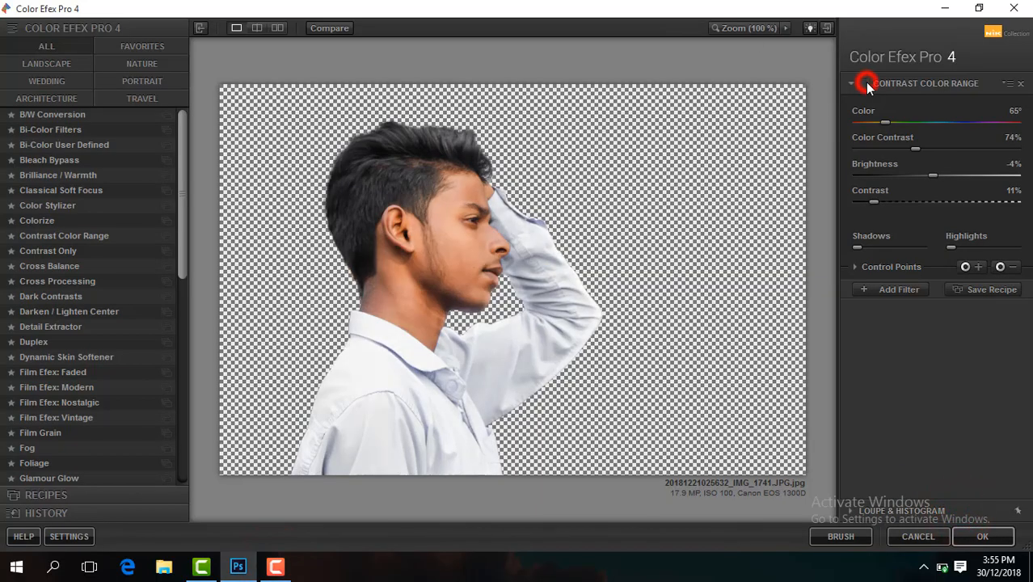
{"action": "left_click", "coordinate": [863, 84]}
{"action": "left_click", "coordinate": [863, 83]}
{"action": "left_click", "coordinate": [867, 84]}
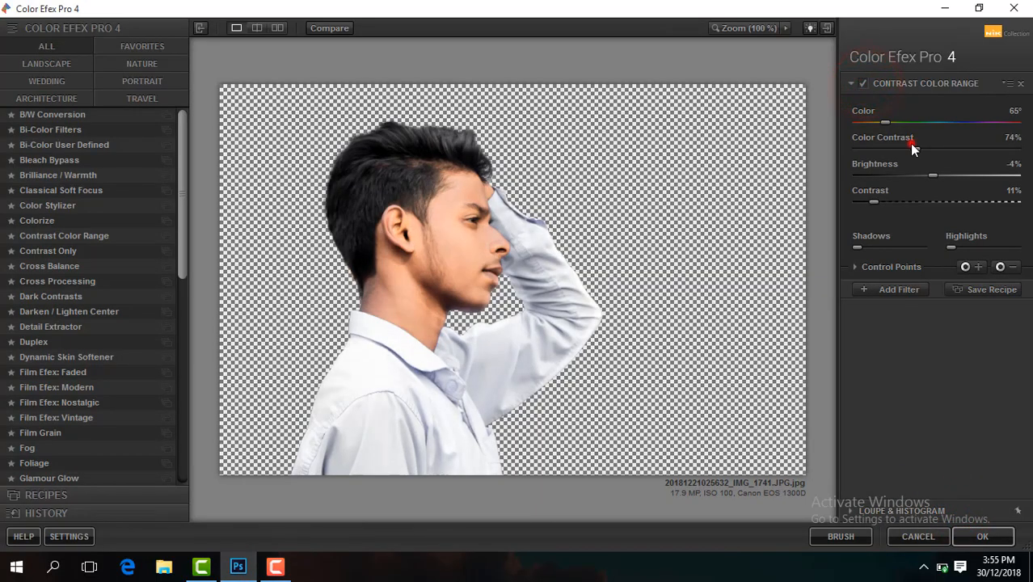
{"action": "left_click_drag", "start_coordinate": [911, 146], "coordinate": [900, 152]}
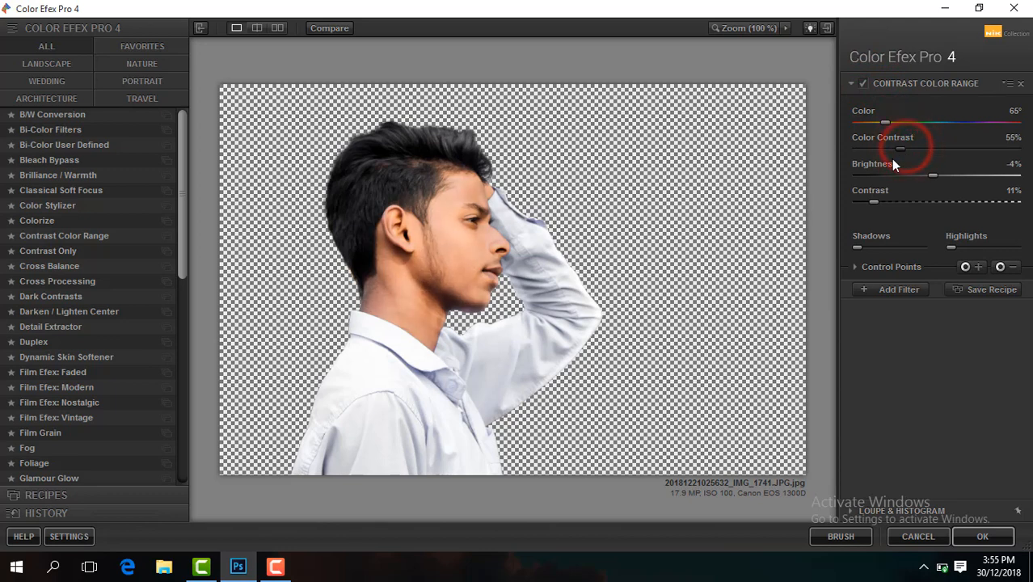
{"action": "left_click", "coordinate": [982, 536]}
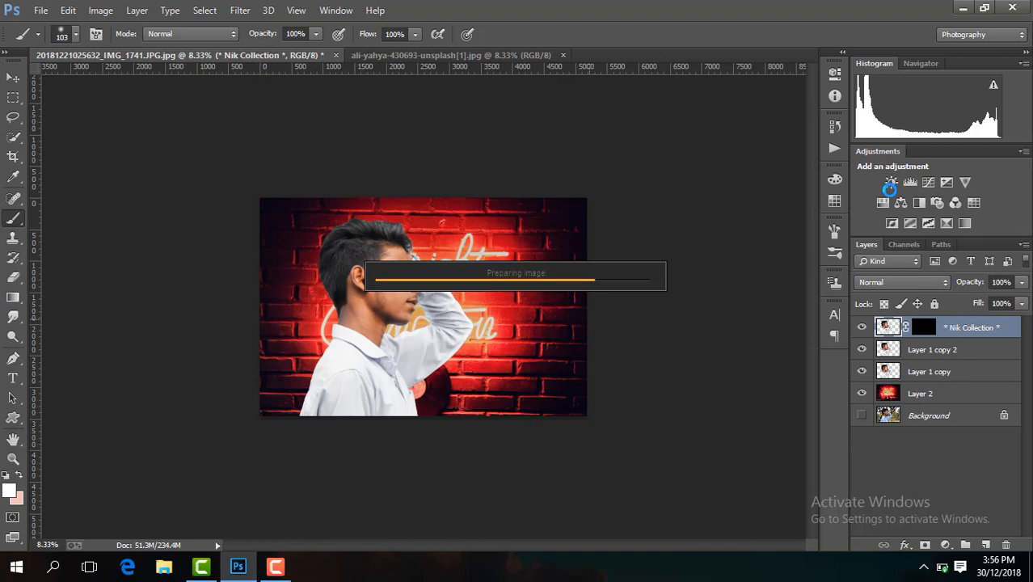
{"action": "left_click", "coordinate": [276, 566]}
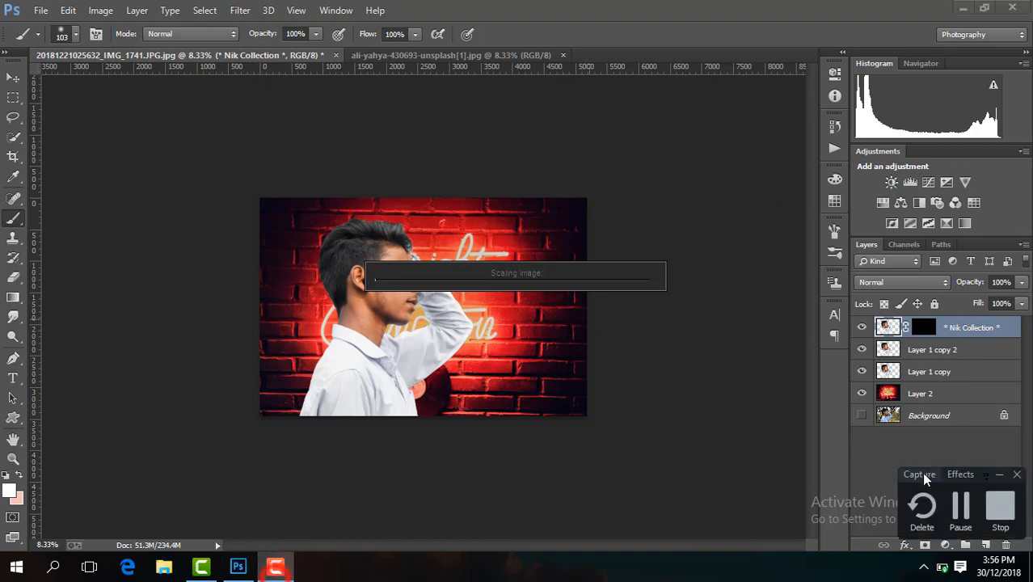
{"action": "left_click", "coordinate": [959, 509]}
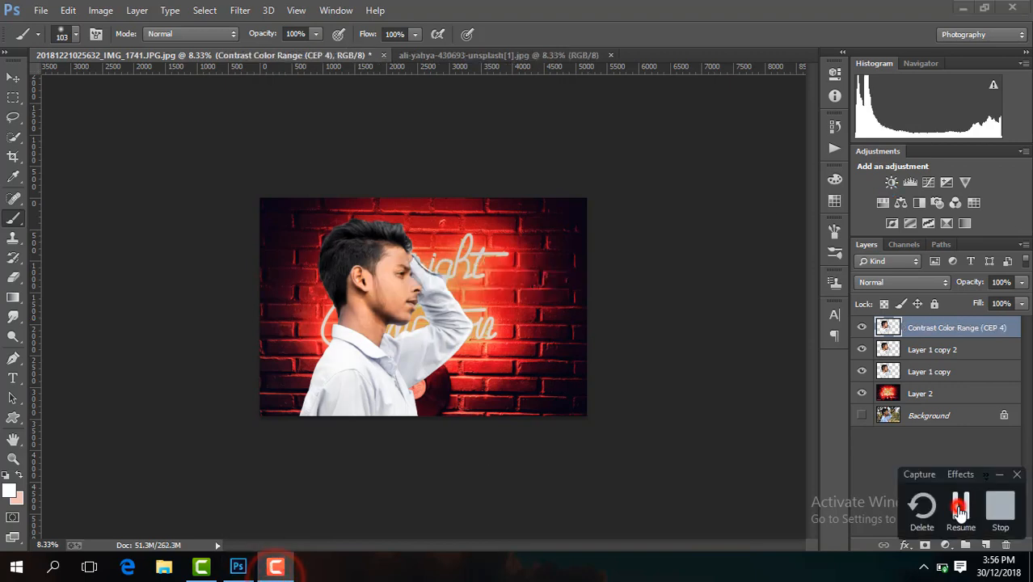
Step: Compare the portrait with and without the Contrast Color Range layer, and merge it with Layer 1 copy 2 and Layer 1 copy
{"action": "left_click", "coordinate": [860, 328]}
{"action": "left_click", "coordinate": [860, 328]}
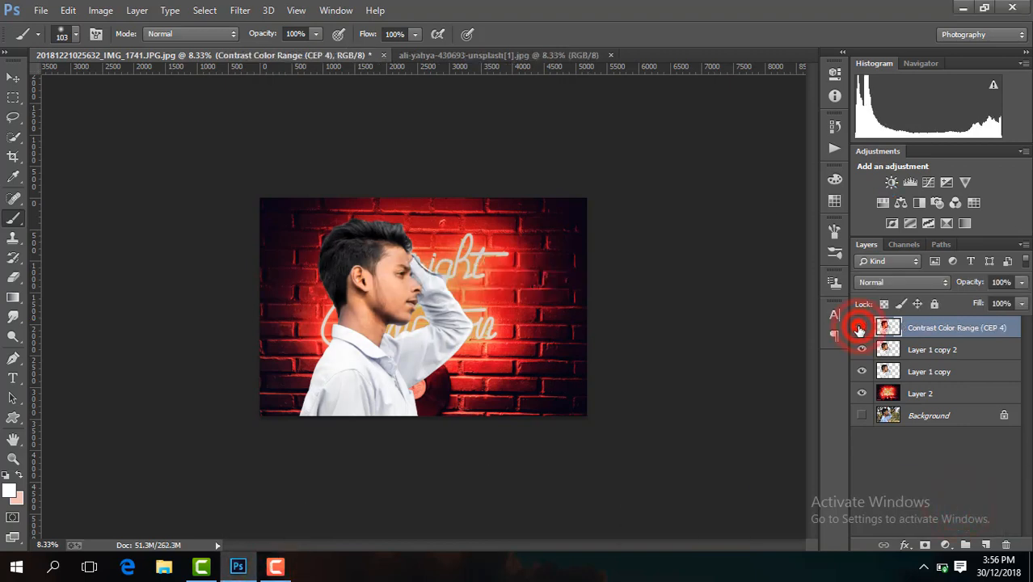
{"action": "left_click", "coordinate": [860, 328]}
{"action": "left_click", "coordinate": [860, 328]}
{"action": "left_click", "coordinate": [860, 328]}
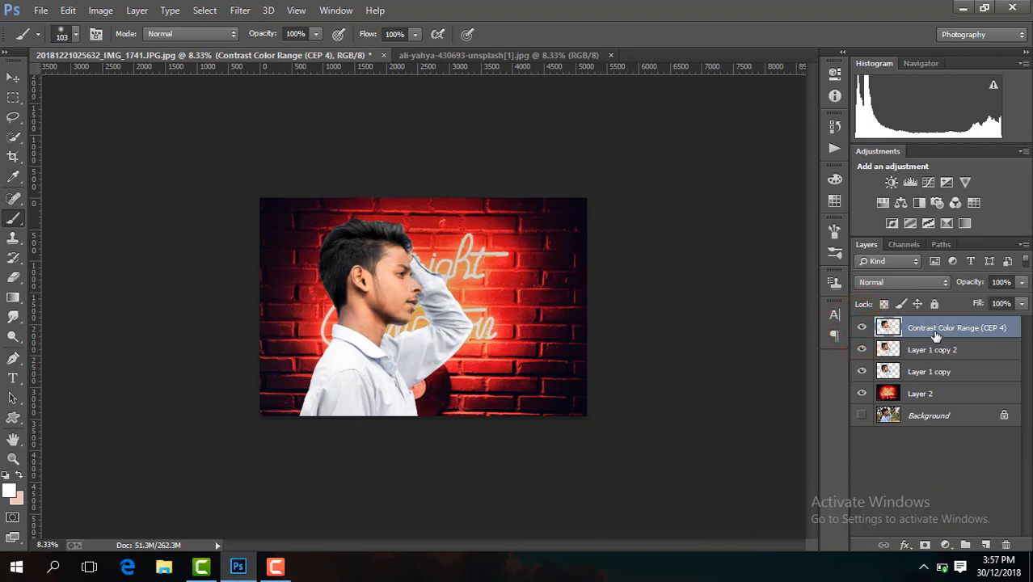
{"action": "left_click", "coordinate": [938, 349], "text": "shift"}
{"action": "left_click", "coordinate": [931, 371], "text": "shift"}
{"action": "right_click", "coordinate": [935, 370]}
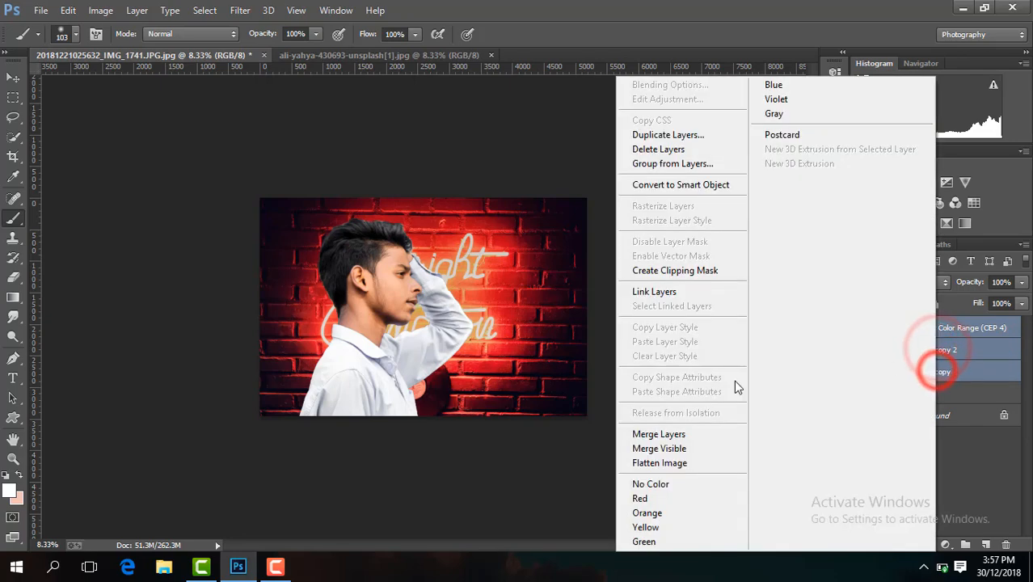
{"action": "left_click", "coordinate": [686, 434]}
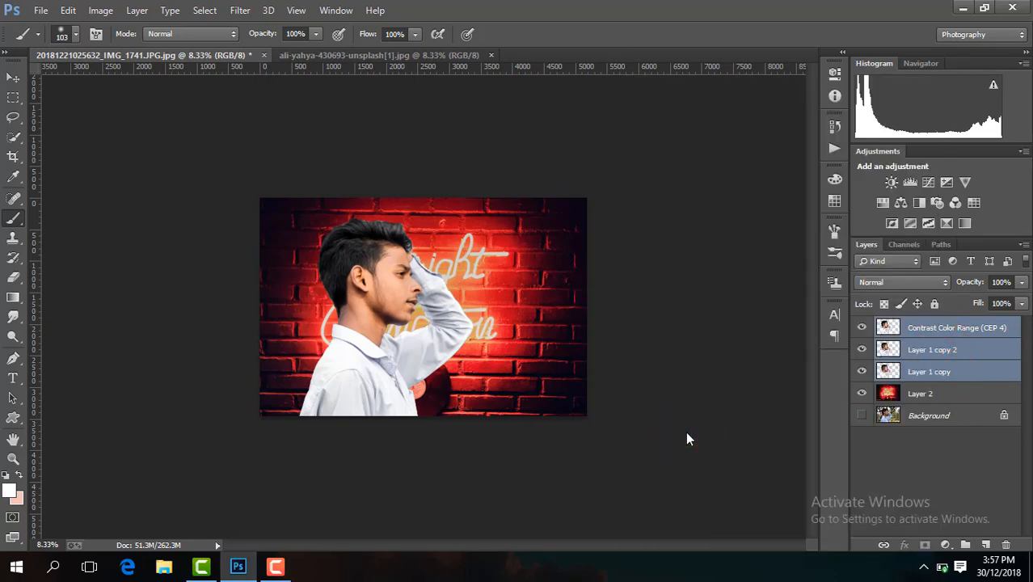
Step: Duplicate the merged Contrast Color Range portrait layer
{"action": "key", "text": "ctrl+j"}
{"action": "key", "text": "ctrl+plus"}
{"action": "key", "text": "ctrl+plus"}
{"action": "key", "text": "ctrl+plus"}
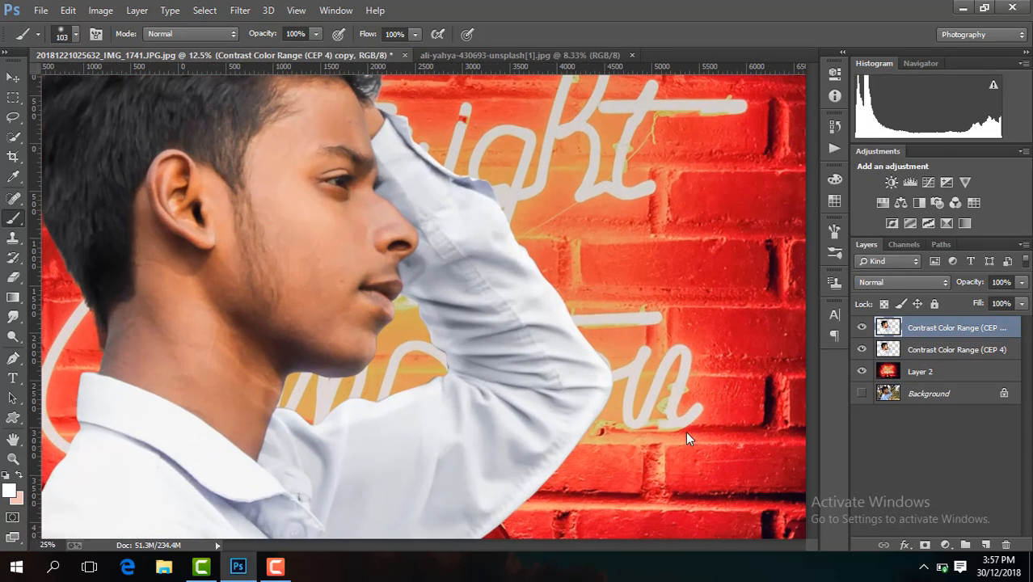
{"action": "key", "text": "ctrl+plus"}
{"action": "left_click_drag", "start_coordinate": [521, 544], "coordinate": [493, 544]}
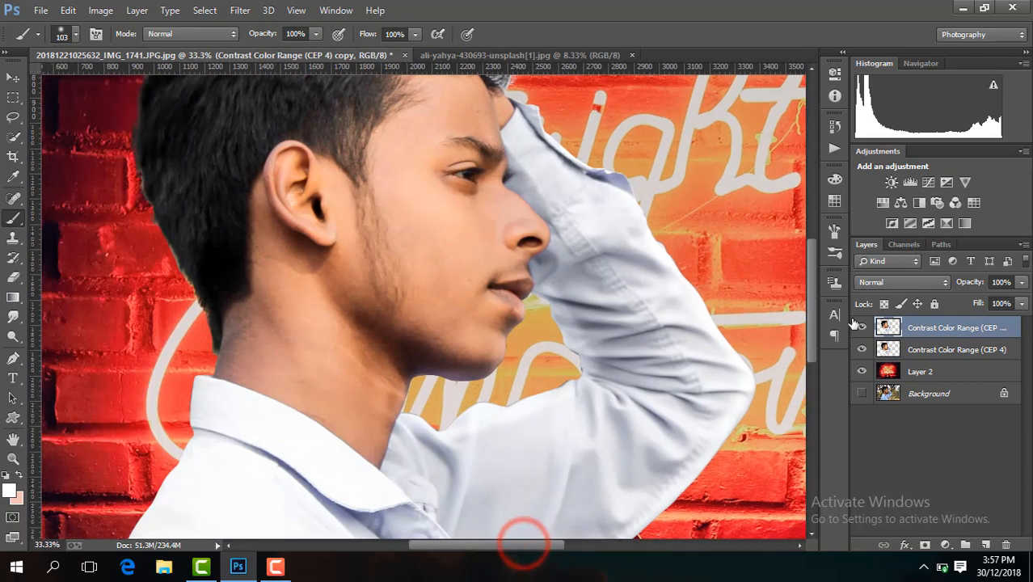
Step: Smudge the front of the hair quiff on the top portrait copy, blending the bright stray hairs above the forehead into smooth strands
{"action": "left_click_drag", "start_coordinate": [812, 286], "coordinate": [805, 244]}
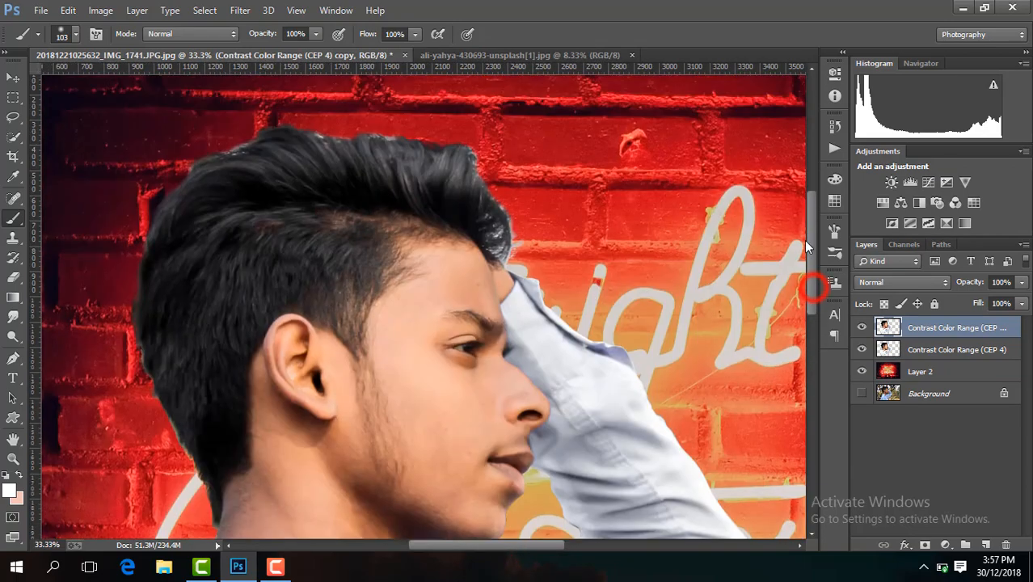
{"action": "left_click", "coordinate": [12, 316]}
{"action": "left_click_drag", "start_coordinate": [810, 270], "coordinate": [810, 253]}
{"action": "key", "text": "ctrl+plus"}
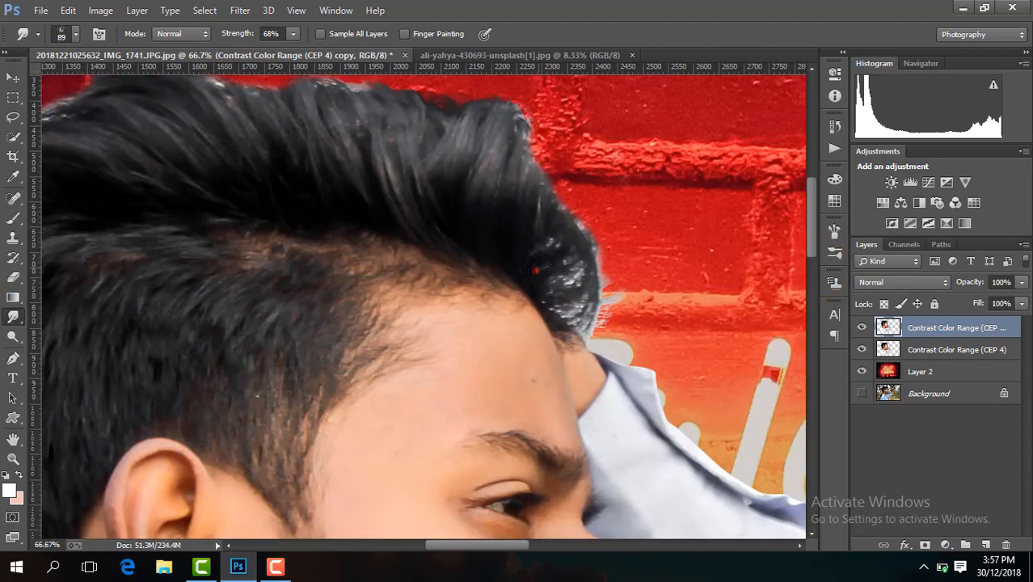
{"action": "mouse_move", "coordinate": [535, 271]}
{"action": "left_mouse_down"}
{"action": "mouse_move", "coordinate": [568, 215]}
{"action": "mouse_move", "coordinate": [564, 235]}
{"action": "mouse_move", "coordinate": [541, 231]}
{"action": "mouse_move", "coordinate": [536, 148]}
{"action": "mouse_move", "coordinate": [562, 207]}
{"action": "mouse_move", "coordinate": [547, 191]}
{"action": "mouse_move", "coordinate": [552, 139]}
{"action": "mouse_move", "coordinate": [547, 180]}
{"action": "mouse_move", "coordinate": [522, 95]}
{"action": "mouse_move", "coordinate": [528, 165]}
{"action": "mouse_move", "coordinate": [498, 95]}
{"action": "mouse_move", "coordinate": [510, 155]}
{"action": "mouse_move", "coordinate": [477, 87]}
{"action": "mouse_move", "coordinate": [512, 156]}
{"action": "mouse_move", "coordinate": [445, 166]}
{"action": "mouse_move", "coordinate": [491, 154]}
{"action": "left_mouse_up"}
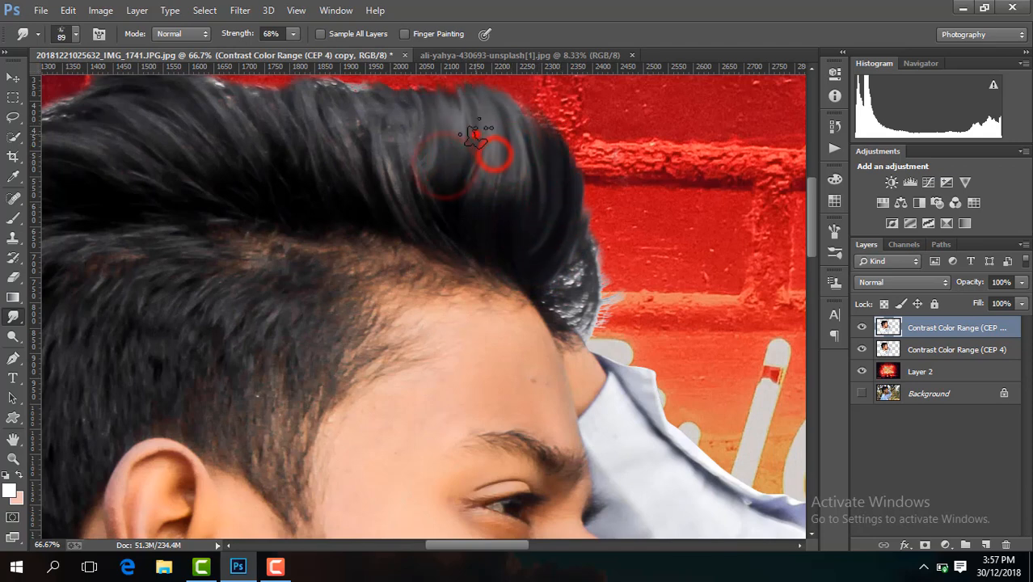
{"action": "mouse_move", "coordinate": [550, 288]}
{"action": "left_mouse_down"}
{"action": "mouse_move", "coordinate": [575, 282]}
{"action": "mouse_move", "coordinate": [571, 242]}
{"action": "left_mouse_up"}
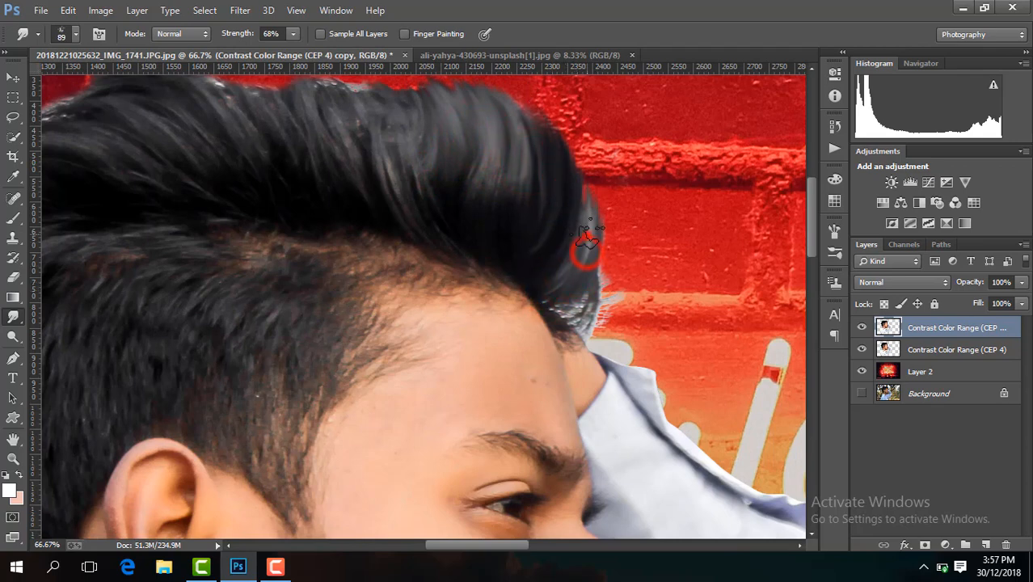
{"action": "left_click_drag", "start_coordinate": [580, 192], "coordinate": [579, 188]}
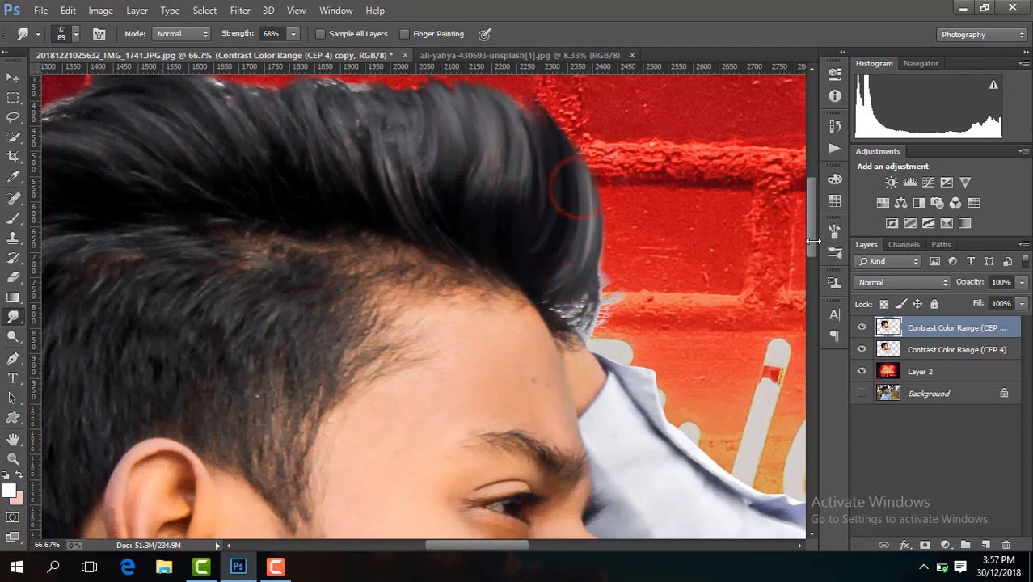
Step: Smudge the upper hairline of the quiff outward along the hair direction to soften its edge against the bricks
{"action": "left_click_drag", "start_coordinate": [812, 241], "coordinate": [809, 222]}
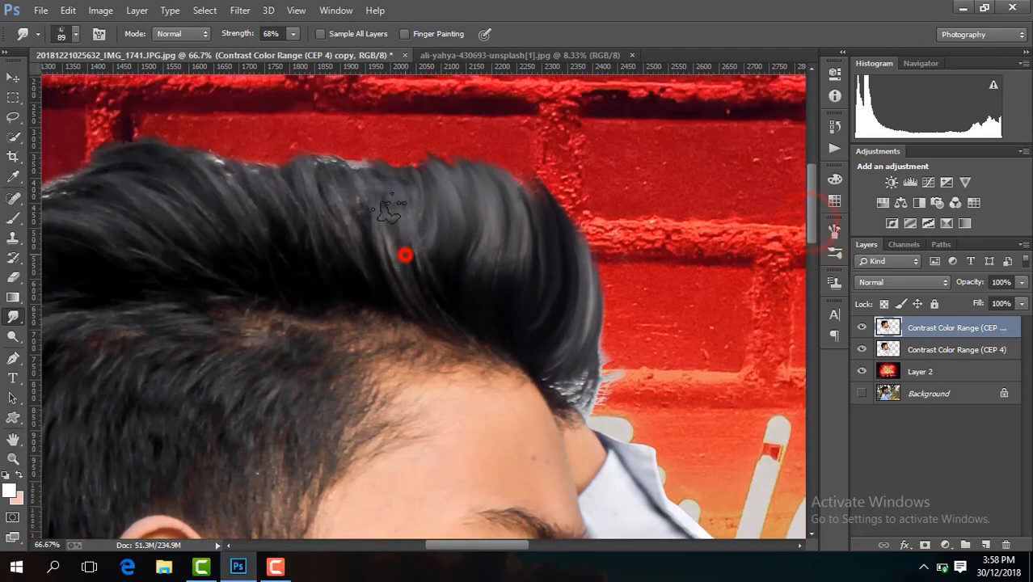
{"action": "mouse_move", "coordinate": [388, 208]}
{"action": "left_mouse_down"}
{"action": "mouse_move", "coordinate": [422, 224]}
{"action": "mouse_move", "coordinate": [399, 172]}
{"action": "mouse_move", "coordinate": [430, 192]}
{"action": "left_mouse_up"}
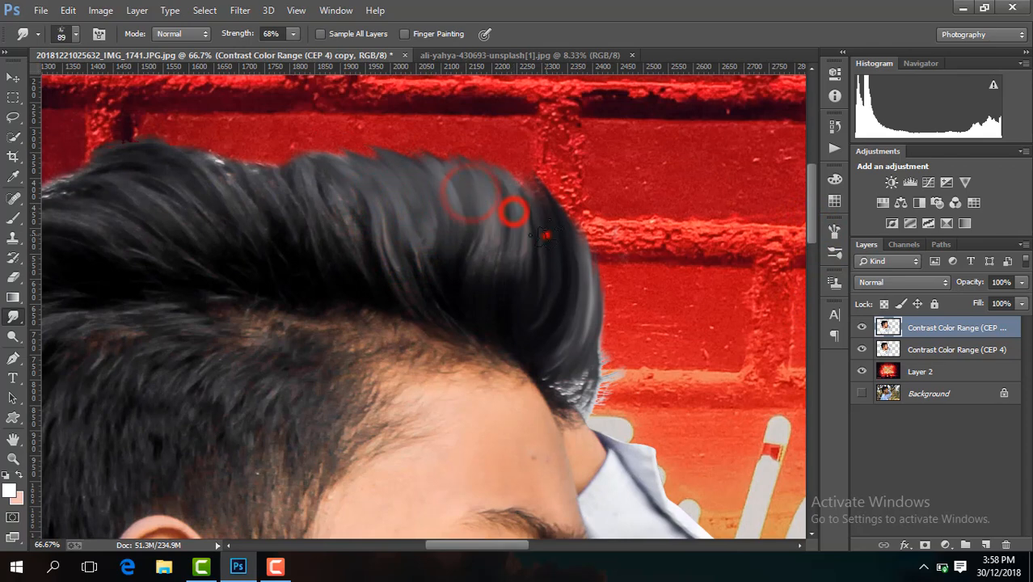
{"action": "left_click_drag", "start_coordinate": [546, 234], "coordinate": [528, 183]}
{"action": "left_click_drag", "start_coordinate": [330, 208], "coordinate": [275, 154]}
{"action": "left_click_drag", "start_coordinate": [350, 197], "coordinate": [281, 143]}
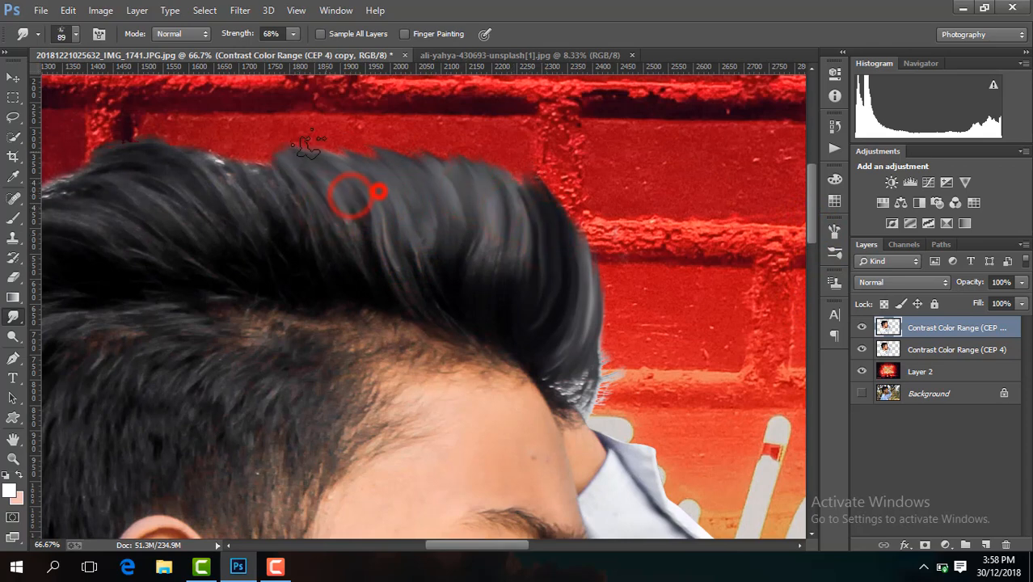
{"action": "left_click_drag", "start_coordinate": [303, 237], "coordinate": [244, 164]}
{"action": "left_click_drag", "start_coordinate": [308, 212], "coordinate": [244, 146]}
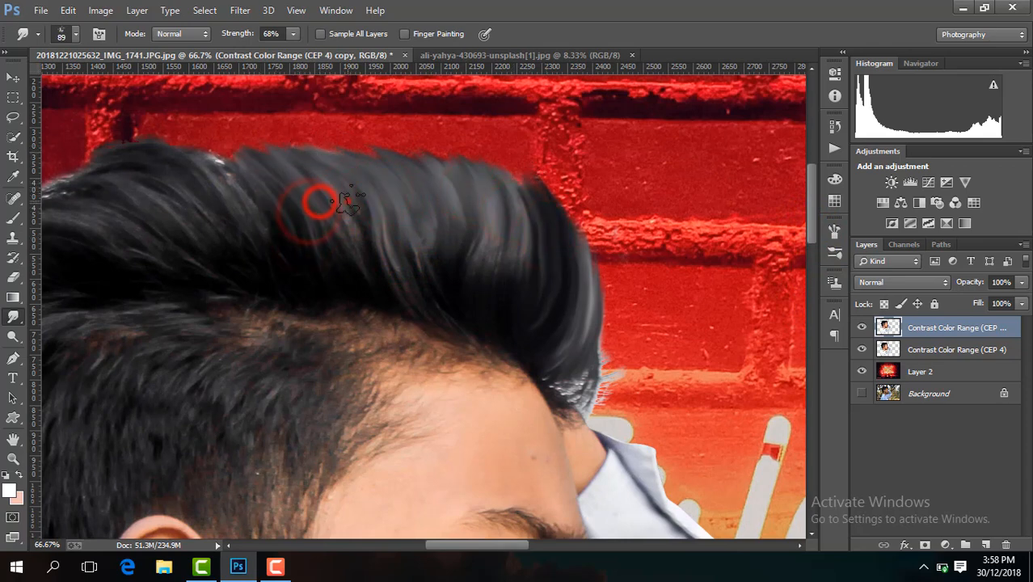
Step: Smudge the hair over the crown and down the back of the head into smooth strands with a soft outline
{"action": "left_click_drag", "start_coordinate": [510, 545], "coordinate": [482, 545]}
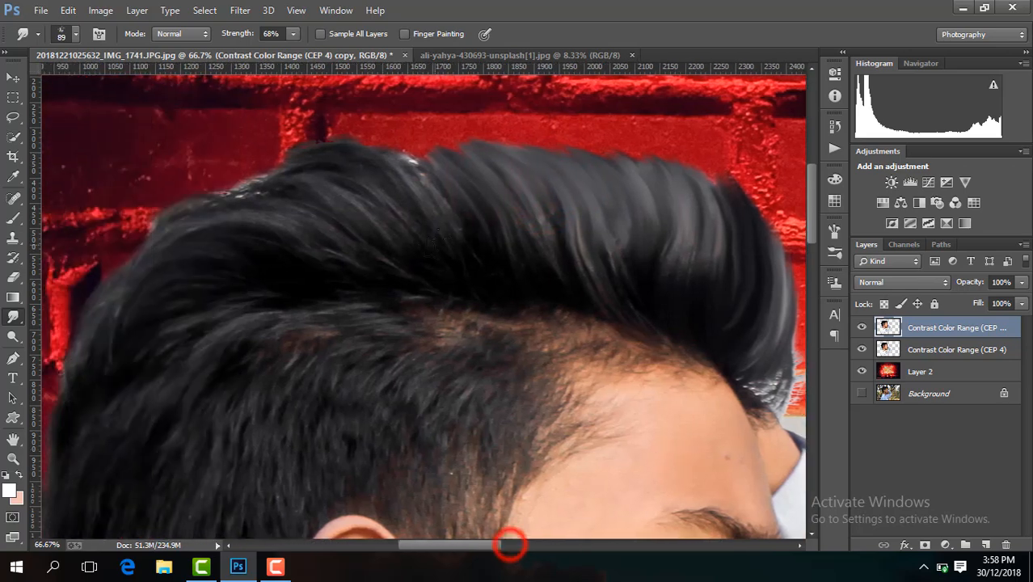
{"action": "left_click_drag", "start_coordinate": [445, 245], "coordinate": [386, 155]}
{"action": "left_click_drag", "start_coordinate": [450, 203], "coordinate": [387, 147]}
{"action": "mouse_move", "coordinate": [440, 197]}
{"action": "left_mouse_down"}
{"action": "mouse_move", "coordinate": [387, 147]}
{"action": "mouse_move", "coordinate": [308, 152]}
{"action": "left_mouse_up"}
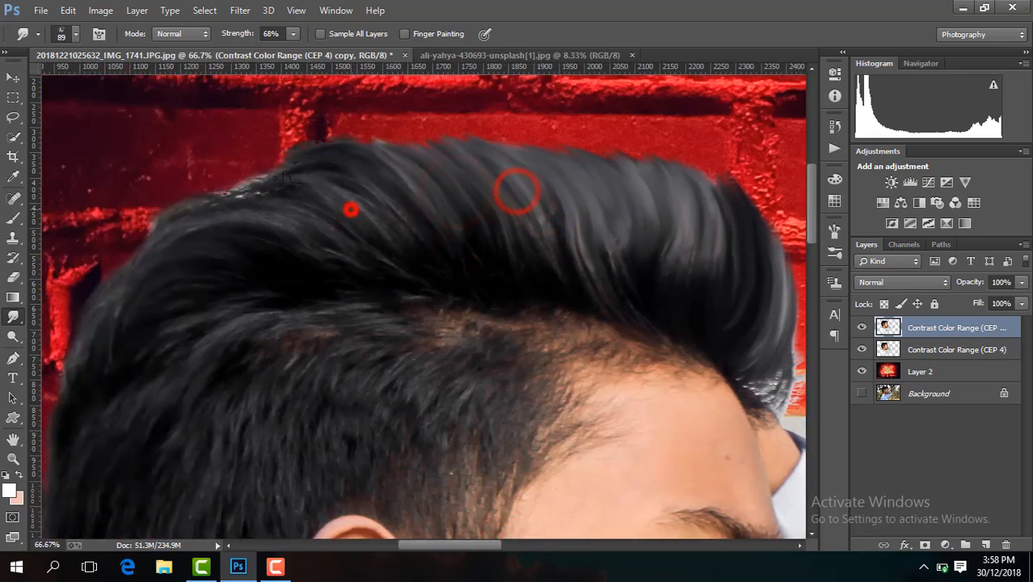
{"action": "mouse_move", "coordinate": [351, 209]}
{"action": "left_mouse_down"}
{"action": "mouse_move", "coordinate": [356, 188]}
{"action": "mouse_move", "coordinate": [301, 212]}
{"action": "mouse_move", "coordinate": [225, 211]}
{"action": "mouse_move", "coordinate": [145, 236]}
{"action": "mouse_move", "coordinate": [124, 267]}
{"action": "left_mouse_up"}
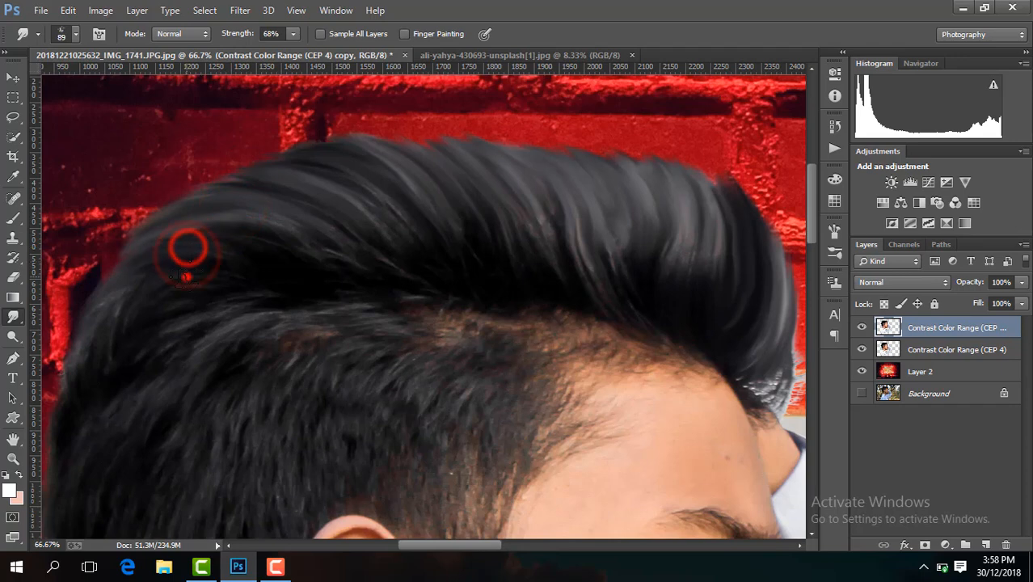
{"action": "left_click_drag", "start_coordinate": [186, 276], "coordinate": [110, 303]}
{"action": "left_click_drag", "start_coordinate": [166, 272], "coordinate": [113, 313]}
{"action": "left_click_drag", "start_coordinate": [110, 325], "coordinate": [73, 391]}
{"action": "left_click_drag", "start_coordinate": [251, 271], "coordinate": [249, 271]}
{"action": "left_click_drag", "start_coordinate": [310, 235], "coordinate": [225, 252]}
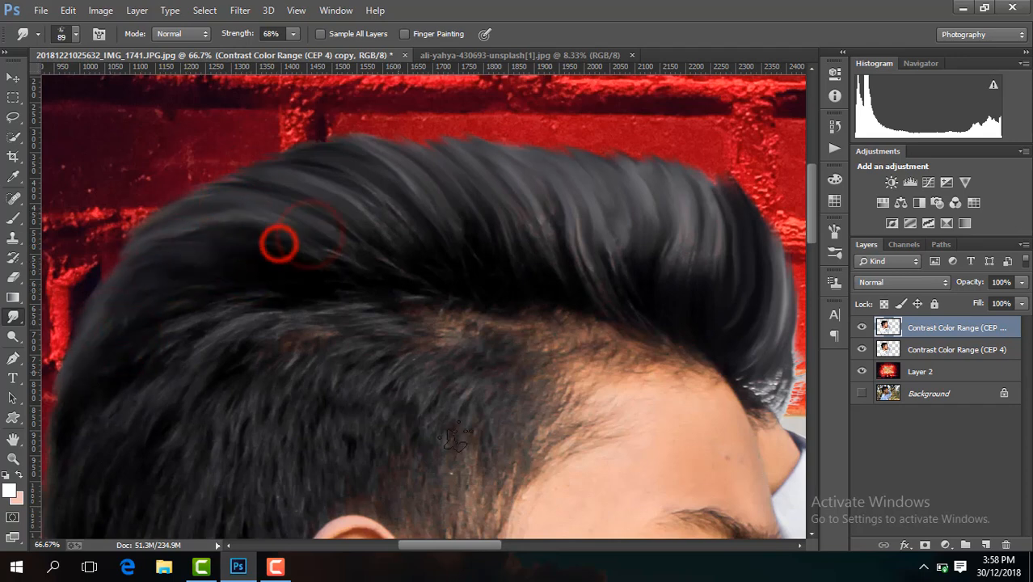
Step: Compare the whole composite with and without the smudged hair layer
{"action": "key", "text": "ctrl+minus"}
{"action": "key", "text": "ctrl+minus"}
{"action": "key", "text": "ctrl+minus"}
{"action": "key", "text": "ctrl+minus"}
{"action": "key", "text": "ctrl+minus"}
{"action": "key", "text": "ctrl+minus"}
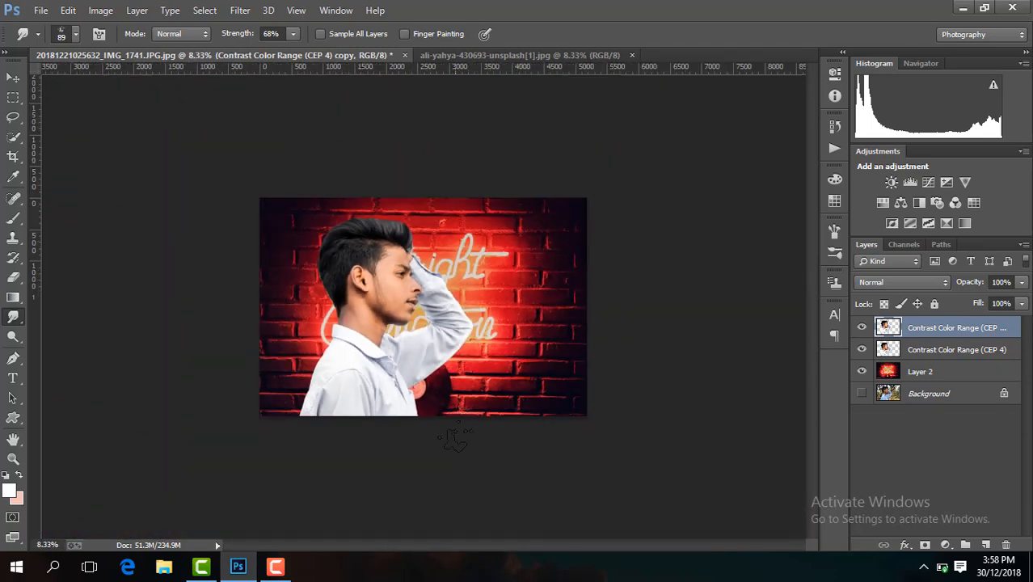
{"action": "left_click", "coordinate": [862, 326]}
{"action": "left_click", "coordinate": [862, 326]}
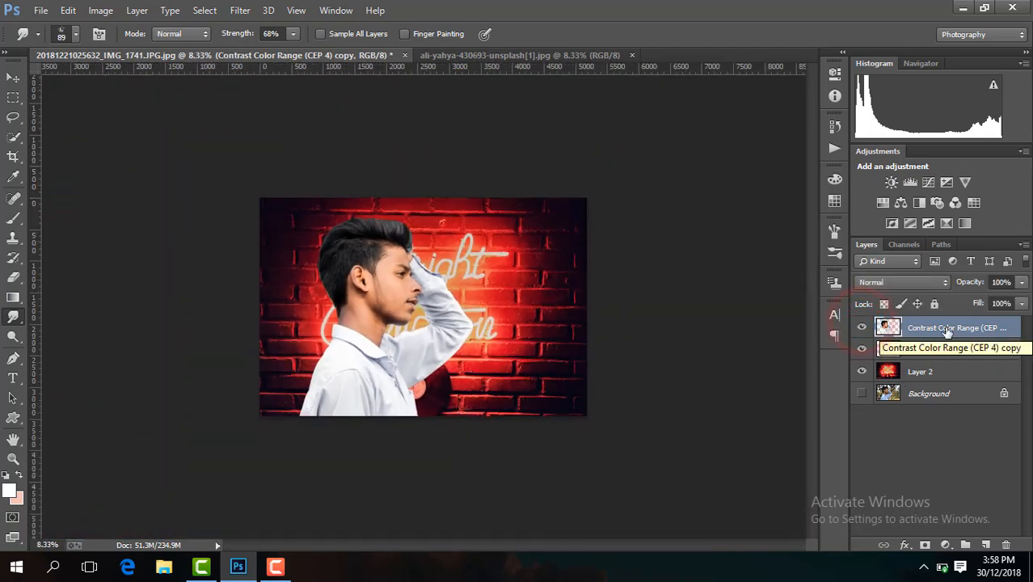
Step: Merge both portrait layers and Layer 2 into one with Merge Visible, leaving the hidden Background separate
{"action": "key", "text": "ctrl+plus"}
{"action": "key", "text": "ctrl+plus"}
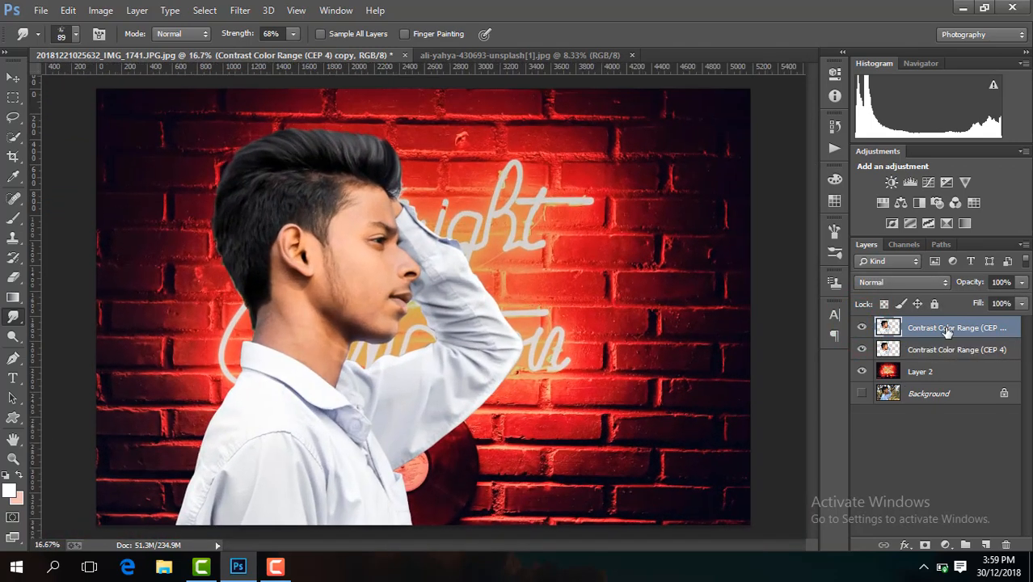
{"action": "right_click", "coordinate": [947, 332]}
{"action": "left_click", "coordinate": [672, 449]}
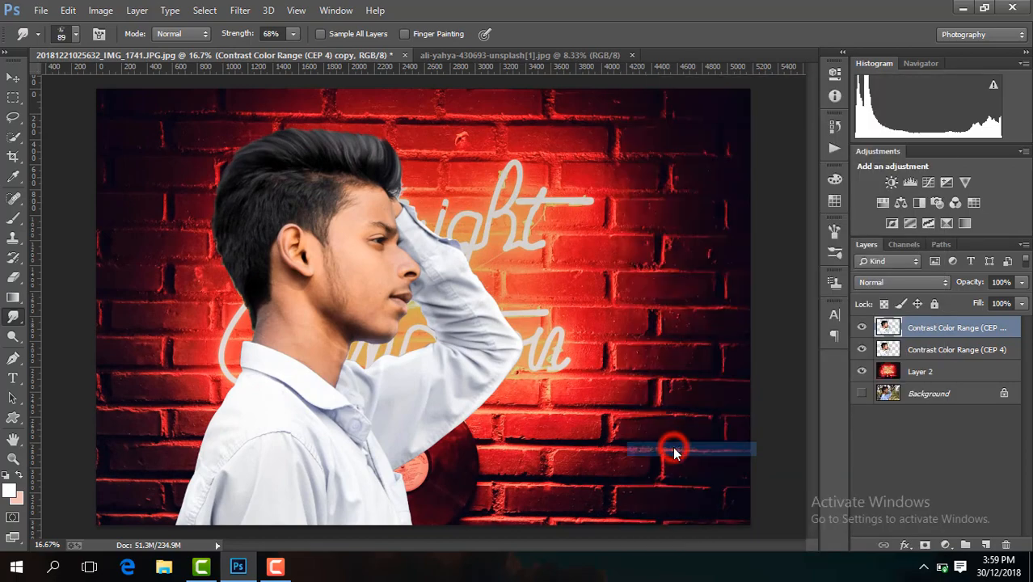
{"action": "key", "text": "ctrl+minus"}
{"action": "key", "text": "ctrl+minus"}
{"action": "key", "text": "ctrl+minus"}
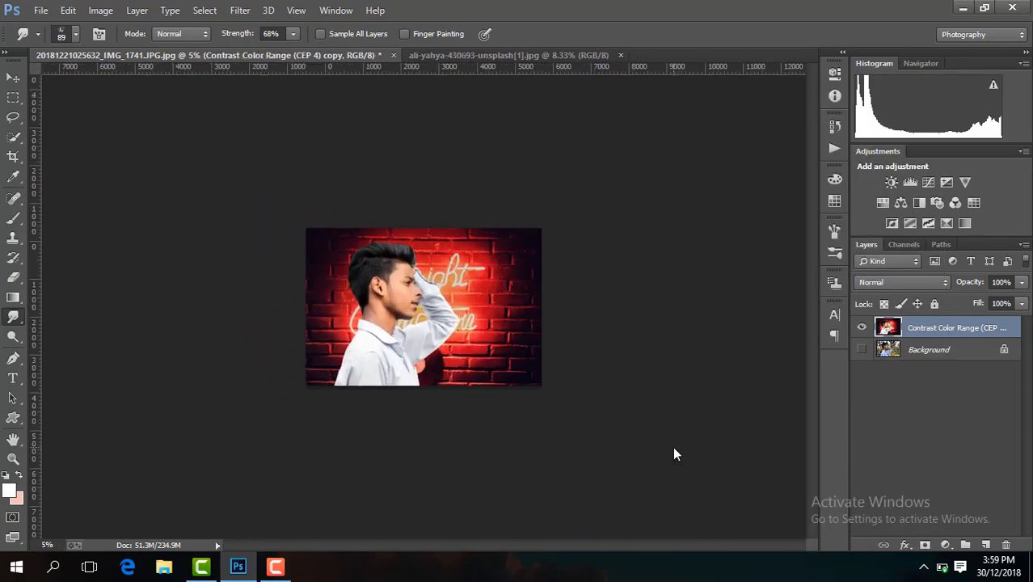
Step: Duplicate the merged composite layer
{"action": "key", "text": "ctrl+plus"}
{"action": "key", "text": "ctrl+plus"}
{"action": "key", "text": "ctrl+plus"}
{"action": "key", "text": "ctrl+plus"}
{"action": "key", "text": "ctrl+plus"}
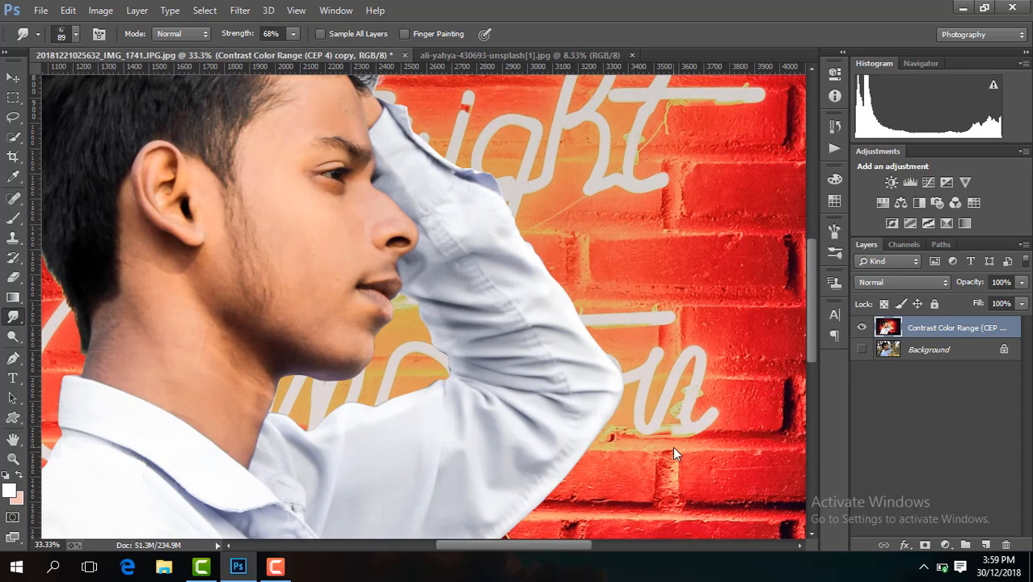
{"action": "key", "text": "ctrl+j"}
{"action": "left_click_drag", "start_coordinate": [525, 550], "coordinate": [497, 550]}
Step: Smooth the forehead skin above the eyebrow with the Mixer Brush at a size of 146 px
{"action": "left_click", "coordinate": [13, 218]}
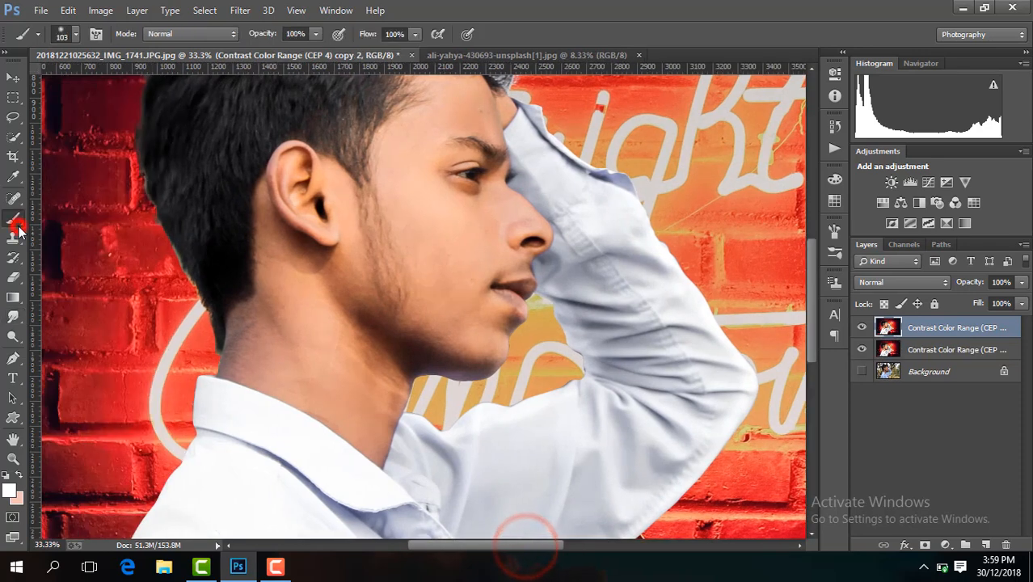
{"action": "left_click", "coordinate": [84, 259]}
{"action": "key", "text": "ctrl+plus"}
{"action": "key", "text": "ctrl+plus"}
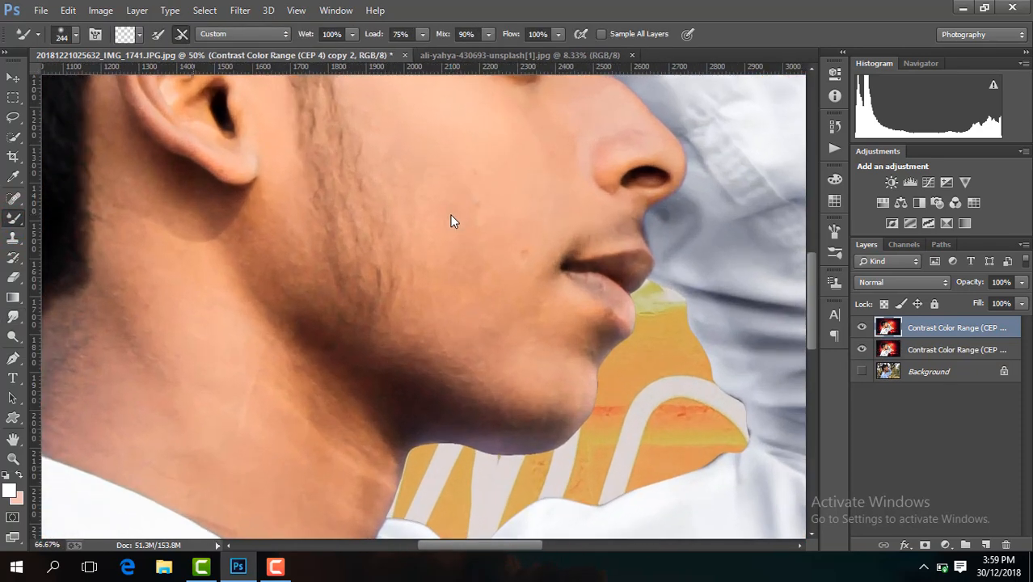
{"action": "left_click_drag", "start_coordinate": [811, 296], "coordinate": [808, 247]}
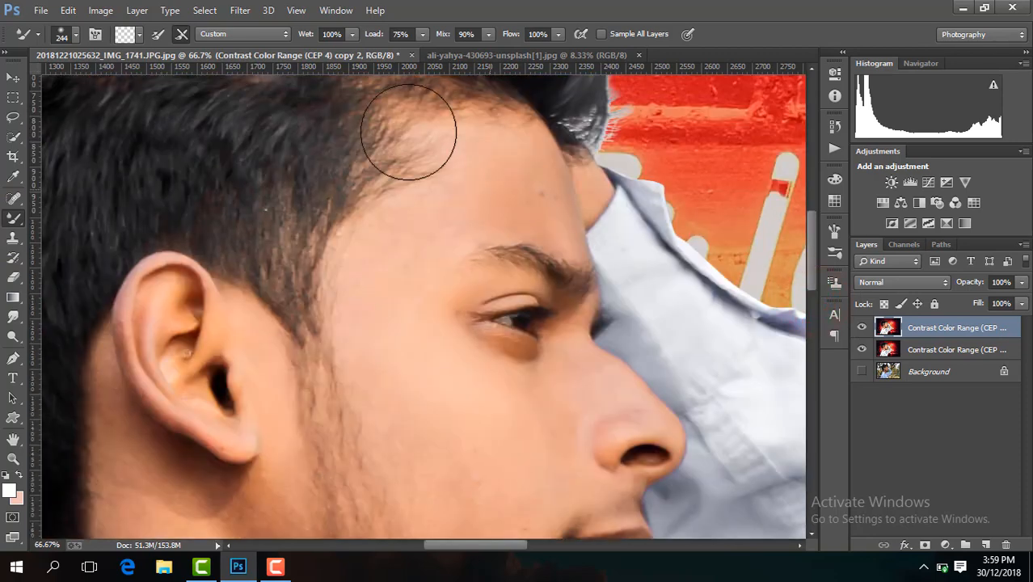
{"action": "left_click", "coordinate": [76, 38]}
{"action": "left_click", "coordinate": [135, 82]}
{"action": "mouse_move", "coordinate": [517, 195]}
{"action": "left_mouse_down"}
{"action": "mouse_move", "coordinate": [534, 184]}
{"action": "mouse_move", "coordinate": [528, 164]}
{"action": "mouse_move", "coordinate": [485, 167]}
{"action": "left_mouse_up"}
{"action": "mouse_move", "coordinate": [538, 214]}
{"action": "left_mouse_down"}
{"action": "mouse_move", "coordinate": [508, 179]}
{"action": "mouse_move", "coordinate": [533, 171]}
{"action": "left_mouse_up"}
Step: Blend the skin along the temple, hairline and upper cheek with Mixer Brush strokes, evening out the forehead
{"action": "left_click_drag", "start_coordinate": [438, 232], "coordinate": [388, 242]}
{"action": "left_click_drag", "start_coordinate": [437, 264], "coordinate": [417, 302]}
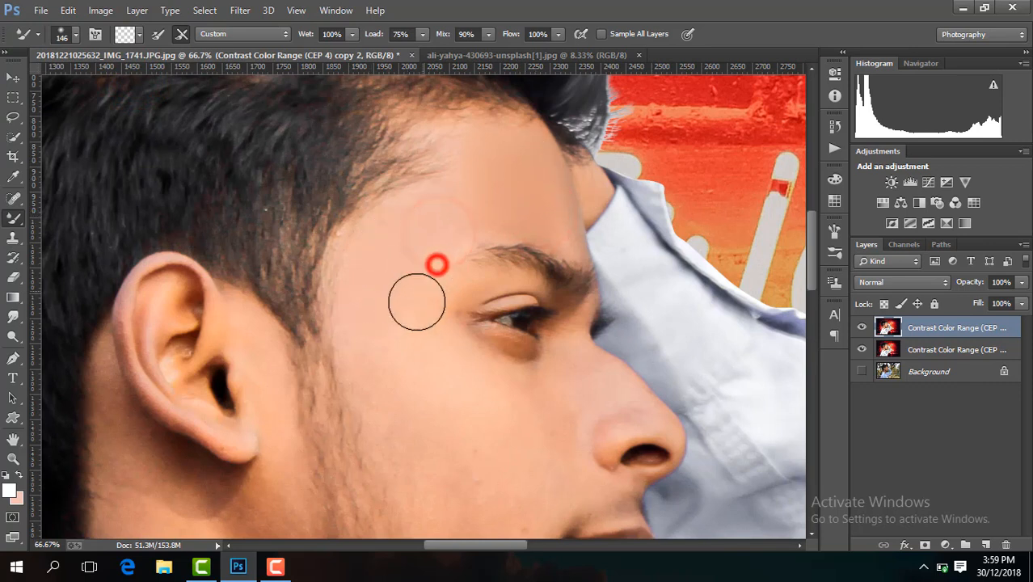
{"action": "mouse_move", "coordinate": [463, 195]}
{"action": "left_mouse_down"}
{"action": "mouse_move", "coordinate": [436, 202]}
{"action": "mouse_move", "coordinate": [452, 144]}
{"action": "left_mouse_up"}
{"action": "left_click_drag", "start_coordinate": [505, 192], "coordinate": [498, 203]}
{"action": "mouse_move", "coordinate": [518, 166]}
{"action": "left_mouse_down"}
{"action": "mouse_move", "coordinate": [509, 146]}
{"action": "mouse_move", "coordinate": [489, 165]}
{"action": "left_mouse_up"}
{"action": "mouse_move", "coordinate": [387, 368]}
{"action": "left_mouse_down"}
{"action": "mouse_move", "coordinate": [368, 316]}
{"action": "mouse_move", "coordinate": [392, 404]}
{"action": "left_mouse_up"}
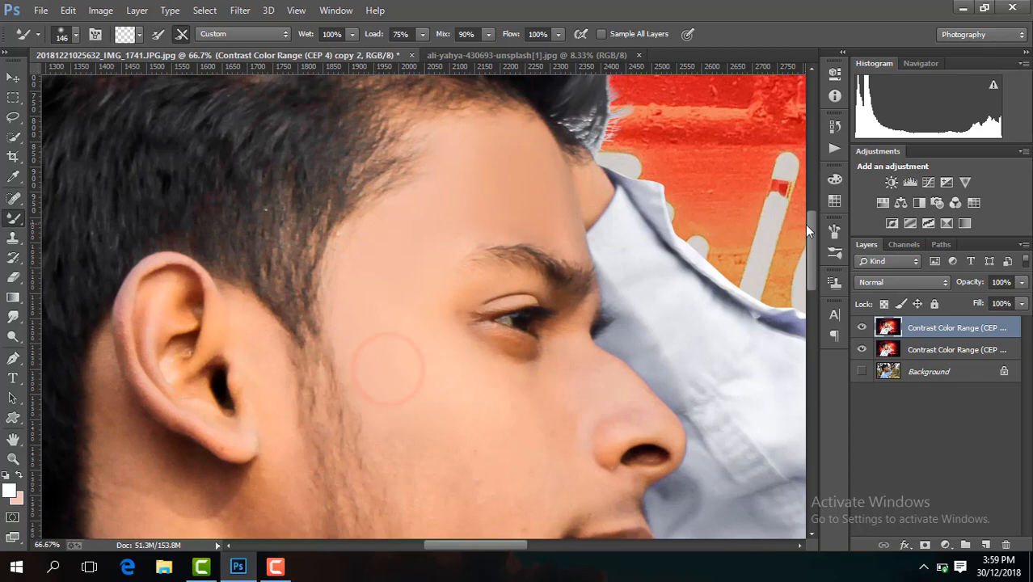
Step: Smooth the skin of the cheek, under the eye and beside the nose with the Mixer Brush
{"action": "left_click_drag", "start_coordinate": [808, 234], "coordinate": [812, 253]}
{"action": "left_click_drag", "start_coordinate": [429, 318], "coordinate": [396, 302]}
{"action": "mouse_move", "coordinate": [473, 350]}
{"action": "left_mouse_down"}
{"action": "mouse_move", "coordinate": [500, 339]}
{"action": "mouse_move", "coordinate": [517, 291]}
{"action": "left_mouse_up"}
{"action": "left_click_drag", "start_coordinate": [562, 316], "coordinate": [547, 288]}
{"action": "left_click_drag", "start_coordinate": [598, 299], "coordinate": [498, 251]}
{"action": "left_click_drag", "start_coordinate": [501, 253], "coordinate": [482, 244]}
{"action": "left_click_drag", "start_coordinate": [551, 290], "coordinate": [539, 386]}
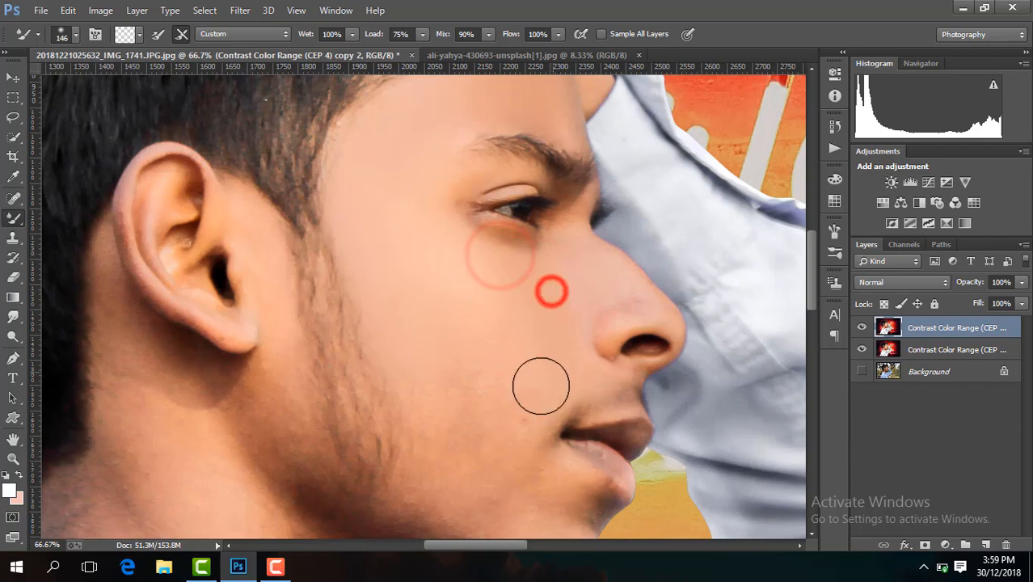
Step: Reduce the Mixer Brush to 89 px and blend the skin beside the beard and along the nose
{"action": "left_click", "coordinate": [77, 34]}
{"action": "left_click", "coordinate": [122, 87]}
{"action": "left_click", "coordinate": [415, 392]}
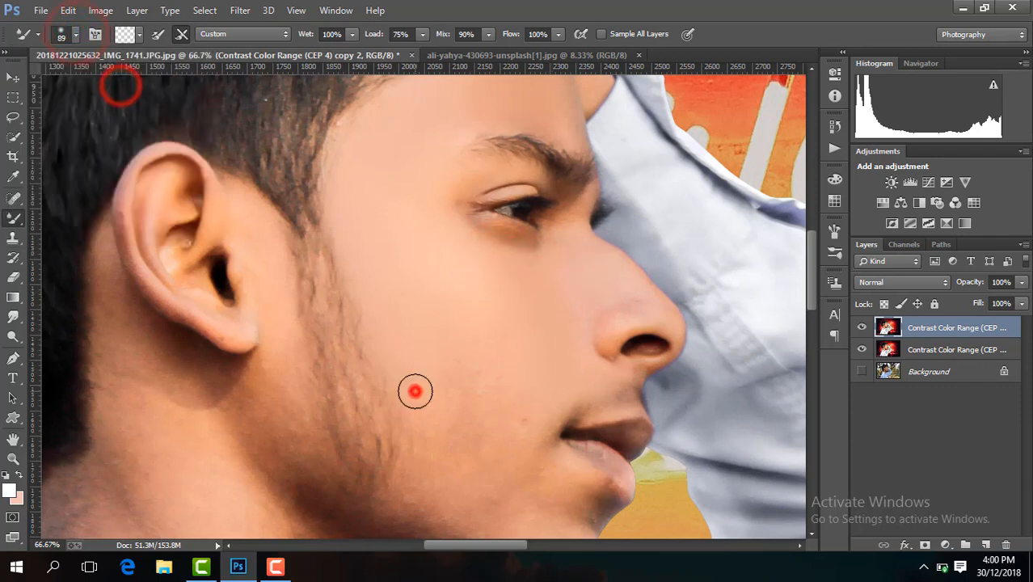
{"action": "mouse_move", "coordinate": [622, 315]}
{"action": "left_mouse_down"}
{"action": "mouse_move", "coordinate": [611, 333]}
{"action": "mouse_move", "coordinate": [644, 307]}
{"action": "mouse_move", "coordinate": [571, 228]}
{"action": "left_mouse_up"}
Step: Enlarge the Mixer Brush to 156 px and smooth the lower cheek, the chin and the skin around the mouth
{"action": "left_click_drag", "start_coordinate": [806, 260], "coordinate": [812, 280]}
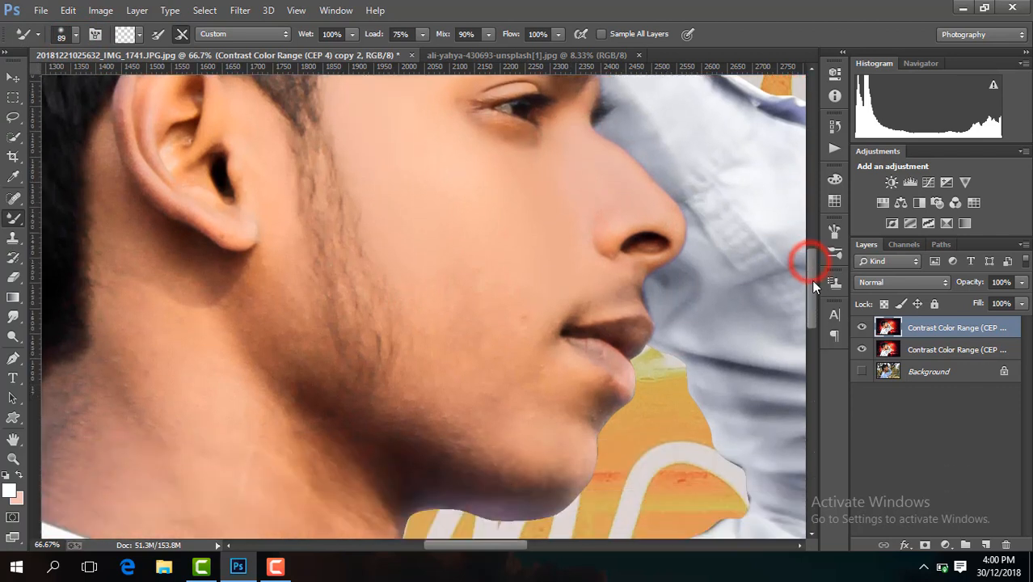
{"action": "left_click", "coordinate": [78, 37]}
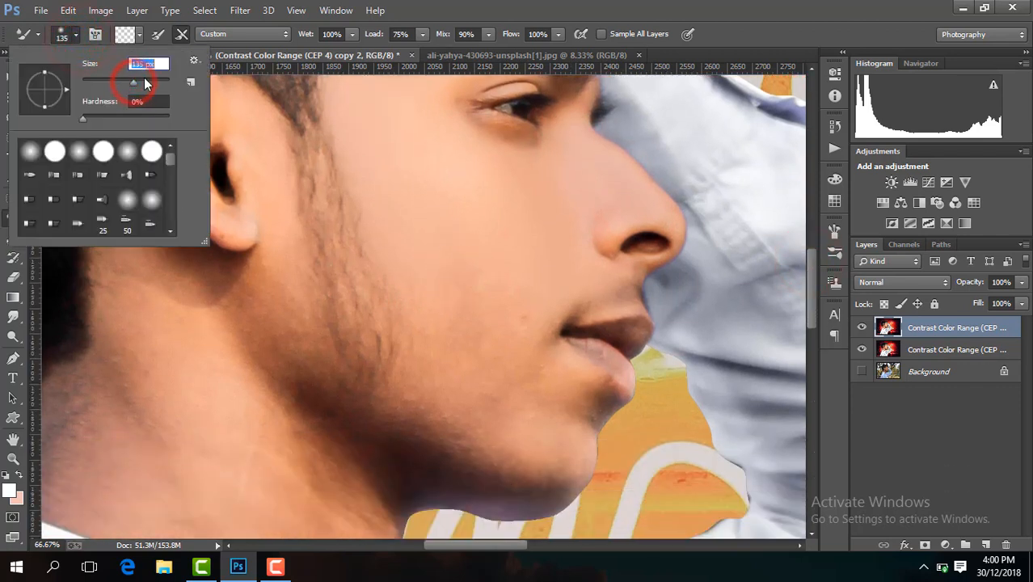
{"action": "left_click_drag", "start_coordinate": [472, 262], "coordinate": [435, 311]}
{"action": "left_click_drag", "start_coordinate": [514, 348], "coordinate": [508, 377]}
{"action": "left_click_drag", "start_coordinate": [505, 394], "coordinate": [485, 379]}
{"action": "mouse_move", "coordinate": [547, 430]}
{"action": "left_mouse_down"}
{"action": "mouse_move", "coordinate": [535, 420]}
{"action": "mouse_move", "coordinate": [551, 403]}
{"action": "mouse_move", "coordinate": [519, 417]}
{"action": "mouse_move", "coordinate": [438, 354]}
{"action": "left_mouse_up"}
{"action": "mouse_move", "coordinate": [511, 381]}
{"action": "left_mouse_down"}
{"action": "mouse_move", "coordinate": [516, 348]}
{"action": "mouse_move", "coordinate": [488, 323]}
{"action": "left_mouse_up"}
{"action": "mouse_move", "coordinate": [438, 277]}
{"action": "left_mouse_down"}
{"action": "mouse_move", "coordinate": [410, 238]}
{"action": "mouse_move", "coordinate": [426, 295]}
{"action": "left_mouse_up"}
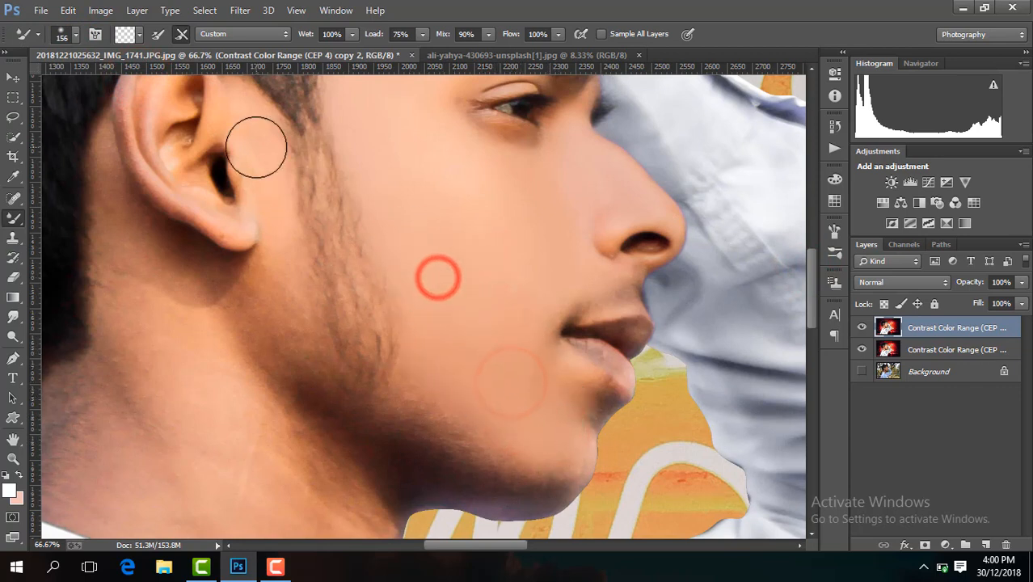
Step: Blend the skin in front of the ear and down the sideburn side of the jaw with the Mixer Brush
{"action": "left_click_drag", "start_coordinate": [256, 148], "coordinate": [258, 161]}
{"action": "left_click_drag", "start_coordinate": [284, 267], "coordinate": [280, 313]}
{"action": "left_click_drag", "start_coordinate": [281, 321], "coordinate": [264, 298]}
{"action": "left_click_drag", "start_coordinate": [265, 310], "coordinate": [257, 304]}
{"action": "left_click_drag", "start_coordinate": [276, 343], "coordinate": [269, 334]}
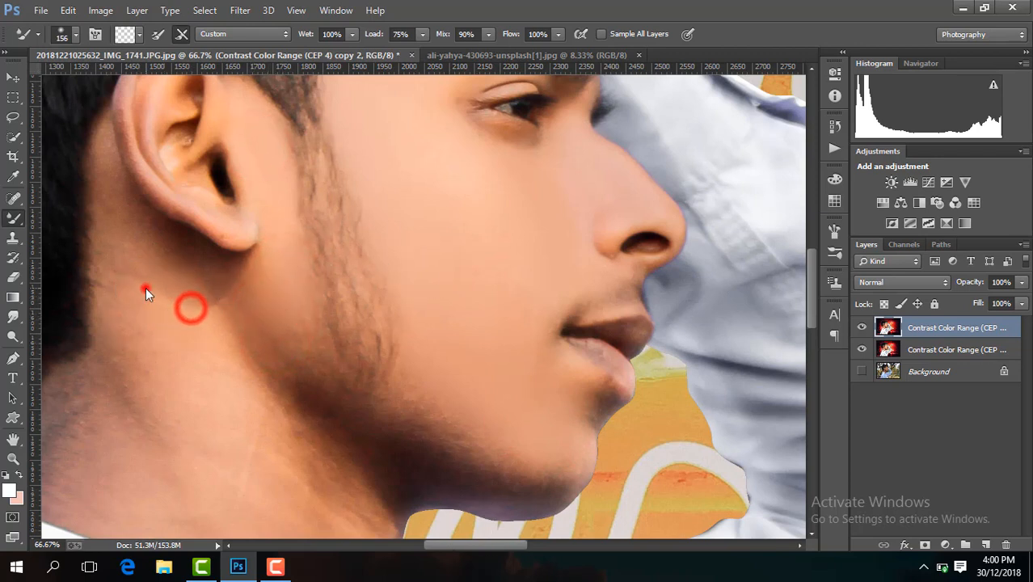
Step: Smooth the skin below the ear and across the upper neck beneath the jawline with the Mixer Brush
{"action": "mouse_move", "coordinate": [145, 288]}
{"action": "left_mouse_down"}
{"action": "mouse_move", "coordinate": [127, 270]}
{"action": "mouse_move", "coordinate": [122, 225]}
{"action": "left_mouse_up"}
{"action": "left_click_drag", "start_coordinate": [208, 302], "coordinate": [197, 272]}
{"action": "left_click_drag", "start_coordinate": [185, 381], "coordinate": [140, 346]}
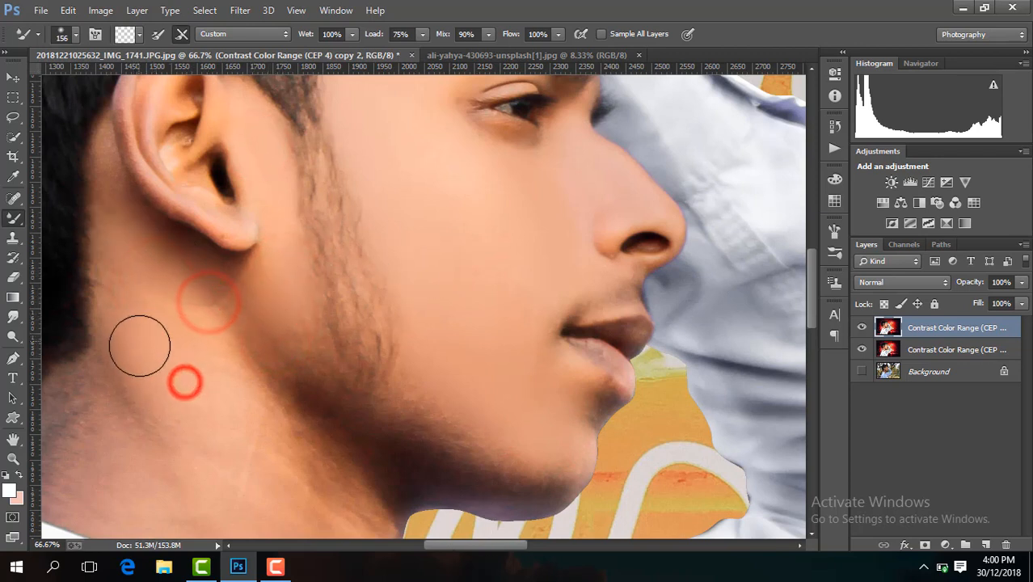
{"action": "left_click", "coordinate": [133, 318]}
{"action": "left_click_drag", "start_coordinate": [235, 415], "coordinate": [279, 492]}
{"action": "left_click", "coordinate": [255, 368]}
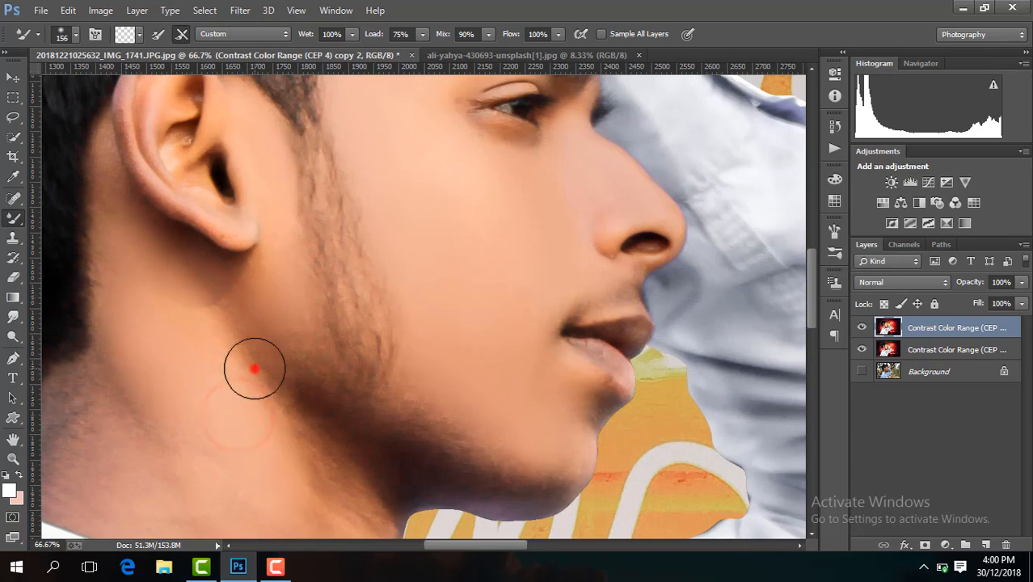
{"action": "left_click_drag", "start_coordinate": [255, 369], "coordinate": [233, 338]}
{"action": "left_click", "coordinate": [221, 327]}
Step: Blend the lower neck skin from under the chin down to the shirt collar with the Mixer Brush
{"action": "left_click_drag", "start_coordinate": [812, 268], "coordinate": [811, 303]}
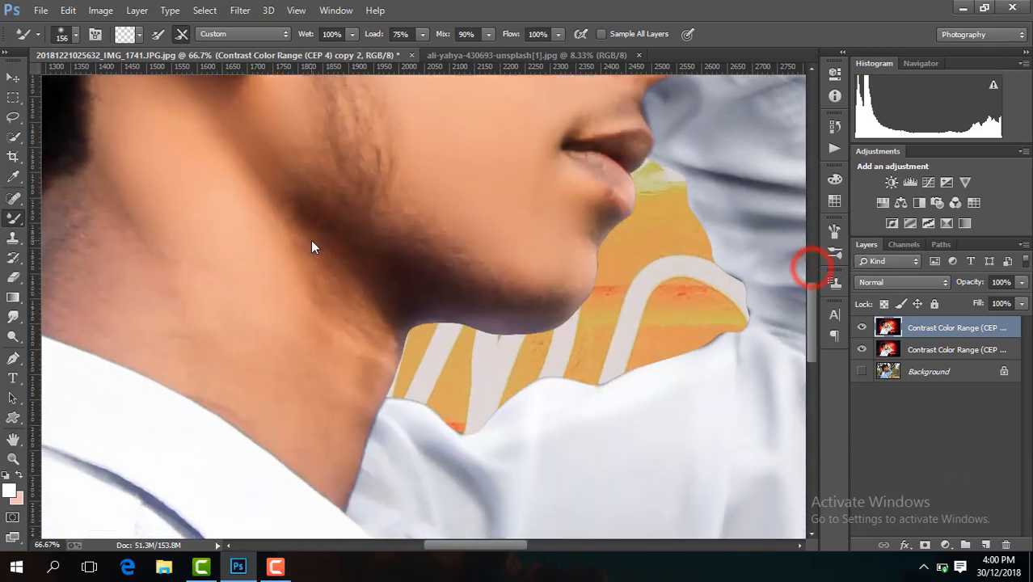
{"action": "left_click_drag", "start_coordinate": [270, 293], "coordinate": [302, 319]}
{"action": "left_click", "coordinate": [348, 362]}
{"action": "left_click", "coordinate": [337, 415]}
{"action": "left_click", "coordinate": [333, 455]}
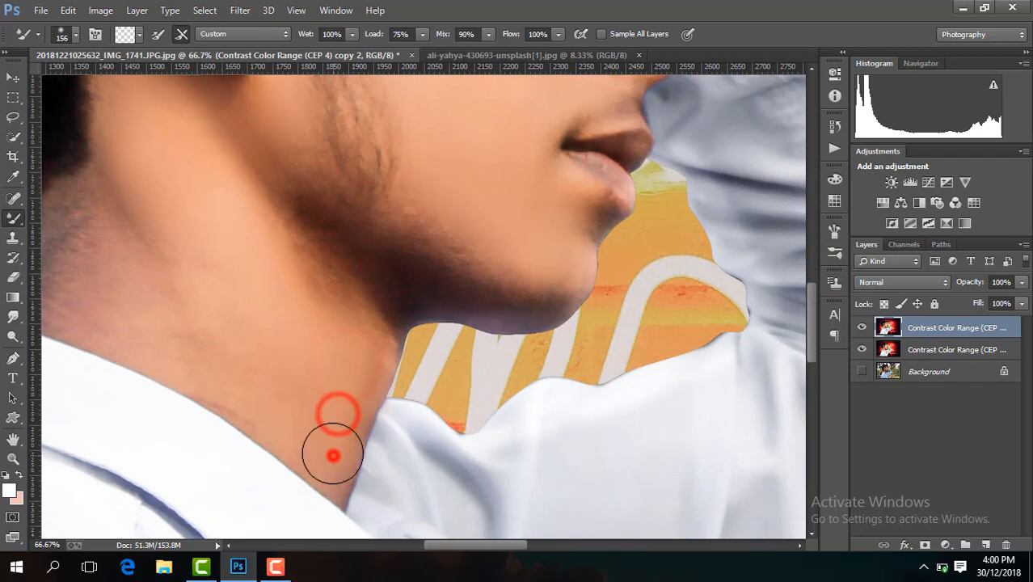
{"action": "left_click", "coordinate": [214, 365]}
{"action": "left_click", "coordinate": [165, 292]}
{"action": "left_click", "coordinate": [232, 313]}
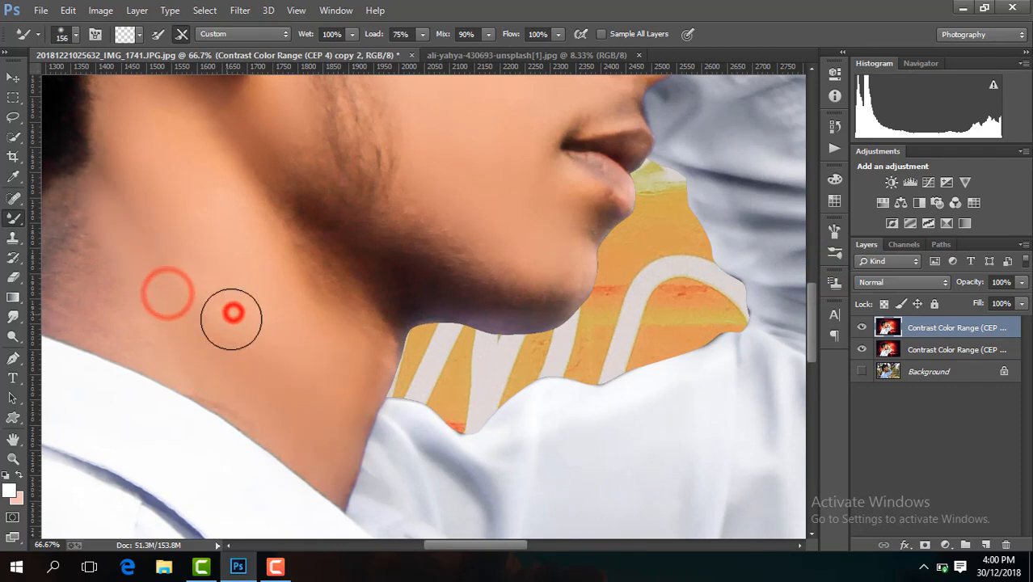
Step: Smooth the skin on the back of the neck, from the hairline down to the shirt collar, with the Mixer Brush
{"action": "left_click_drag", "start_coordinate": [473, 544], "coordinate": [450, 544]}
{"action": "left_click", "coordinate": [356, 354]}
{"action": "left_click", "coordinate": [278, 303]}
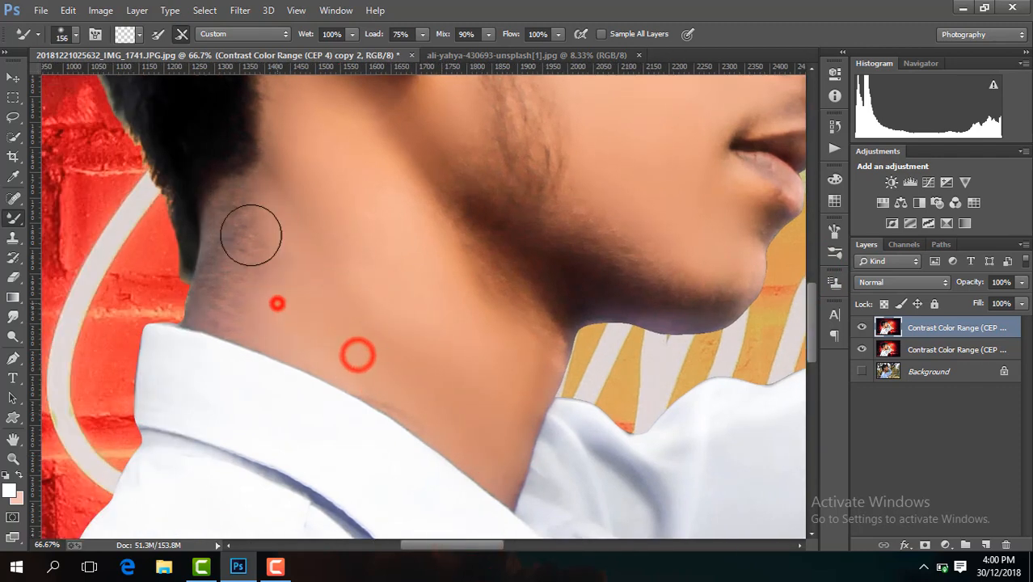
{"action": "left_click", "coordinate": [240, 208]}
{"action": "left_click", "coordinate": [289, 324]}
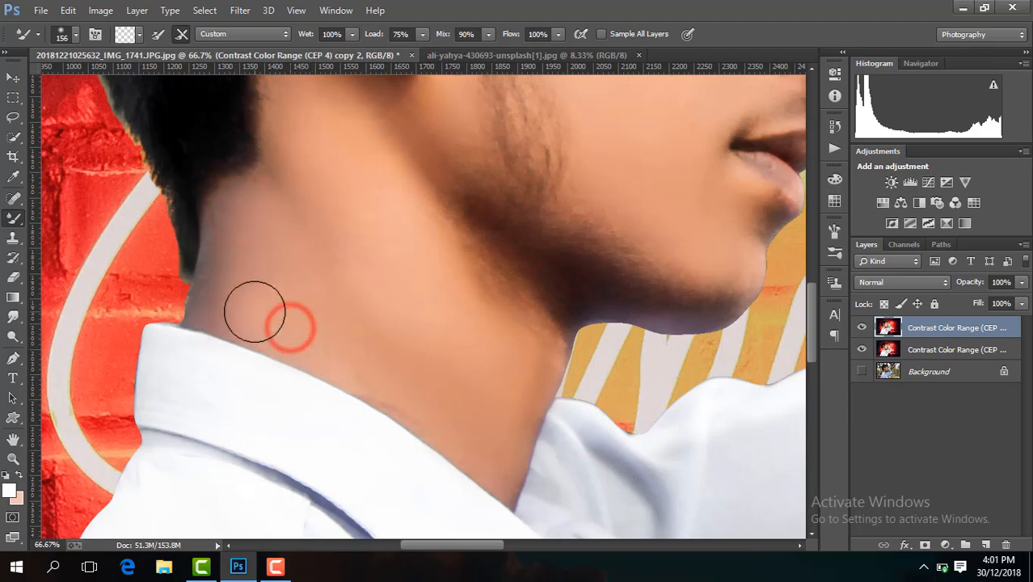
{"action": "scroll", "coordinate": [255, 311], "scroll_direction": "down", "scroll_amount": 5}
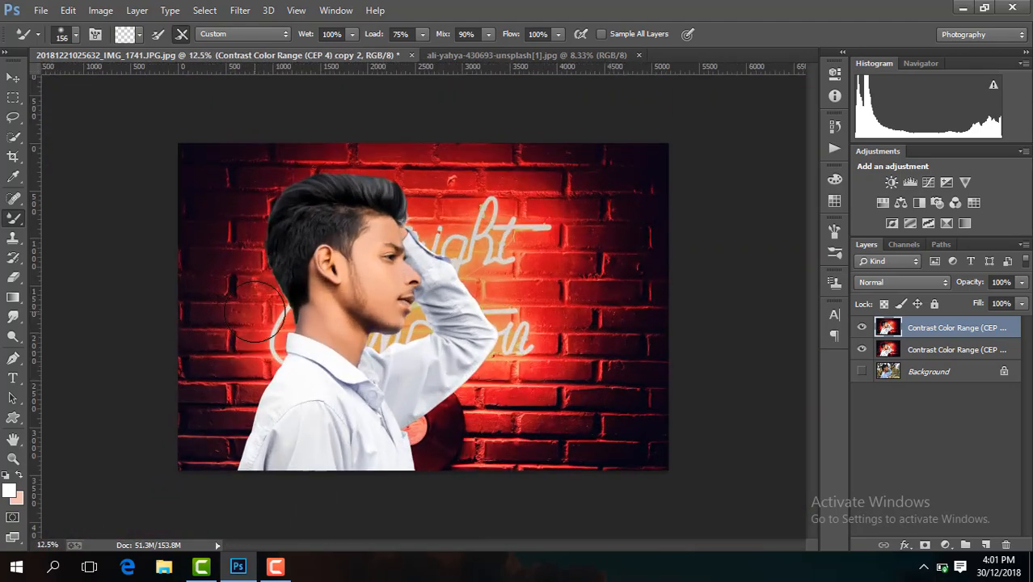
Step: Flatten the image, discarding the hidden layer, and duplicate the flattened background onto a new layer
{"action": "right_click", "coordinate": [970, 349]}
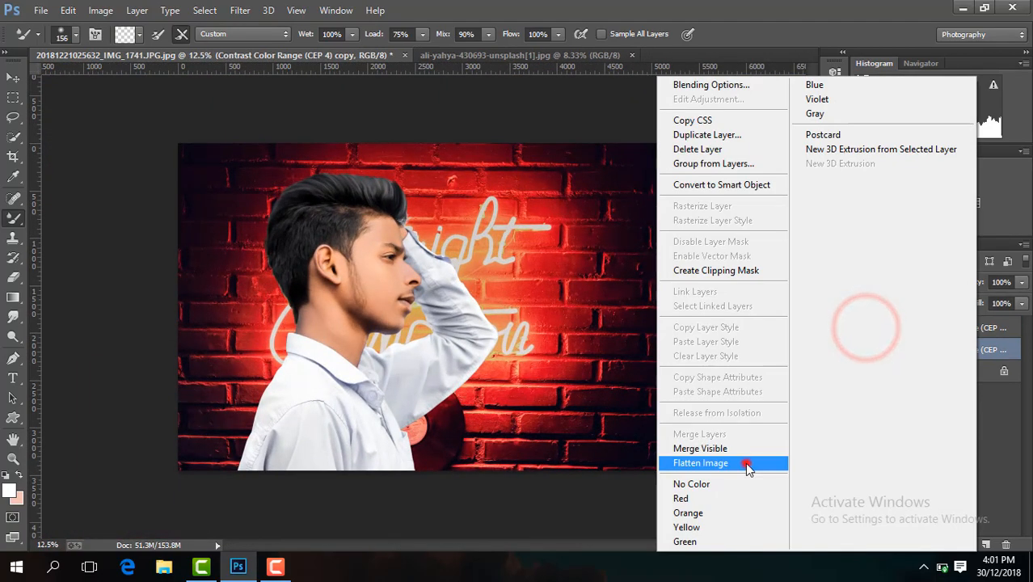
{"action": "left_click", "coordinate": [745, 465]}
{"action": "key", "text": "Return"}
{"action": "key", "text": "ctrl+j"}
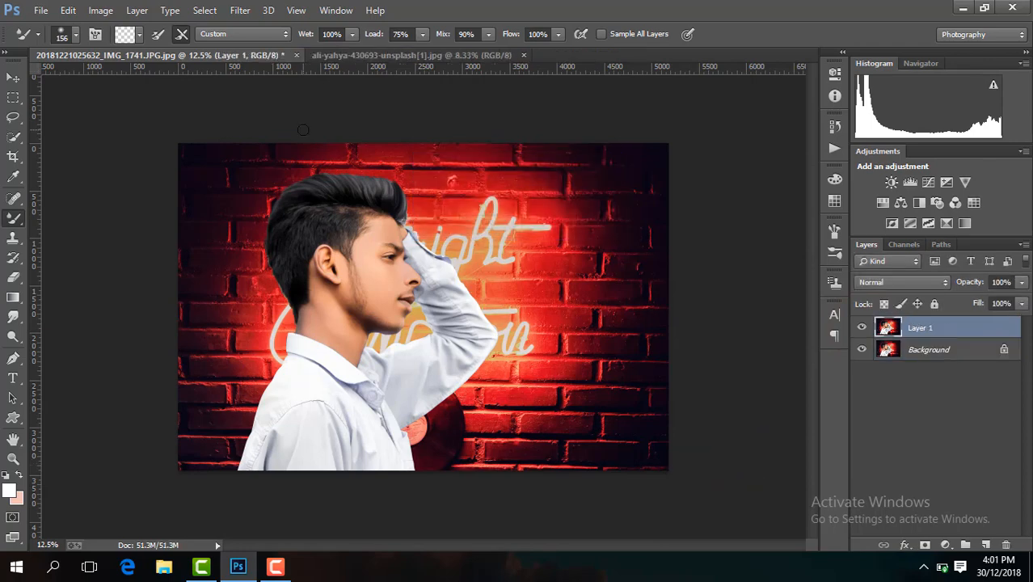
Step: In the Camera Raw filter, set Temperature +3, Contrast +17, Shadows +29, Blacks -5 and Clarity +11
{"action": "left_click", "coordinate": [242, 10]}
{"action": "left_click", "coordinate": [321, 100]}
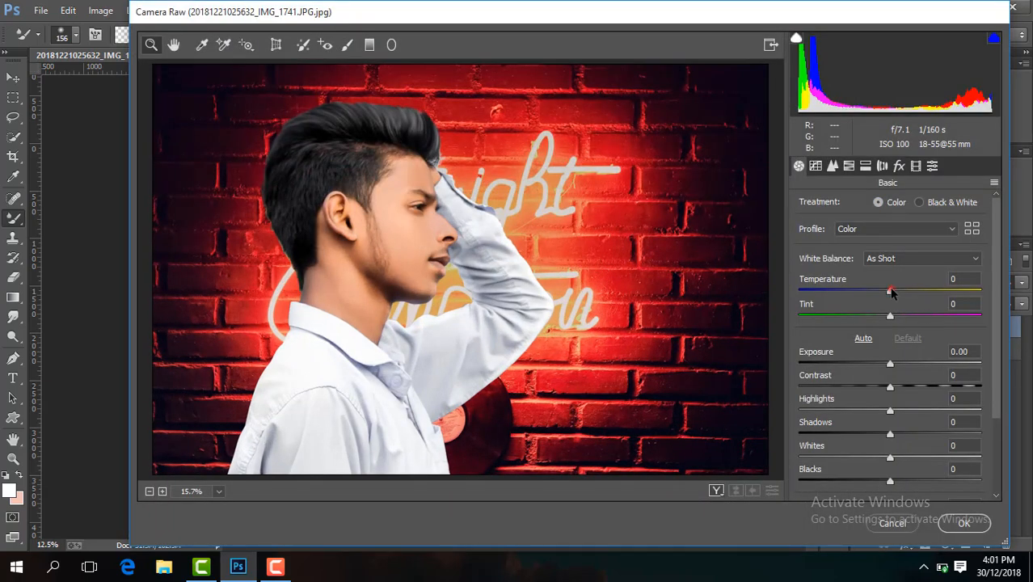
{"action": "left_click_drag", "start_coordinate": [891, 292], "coordinate": [889, 295]}
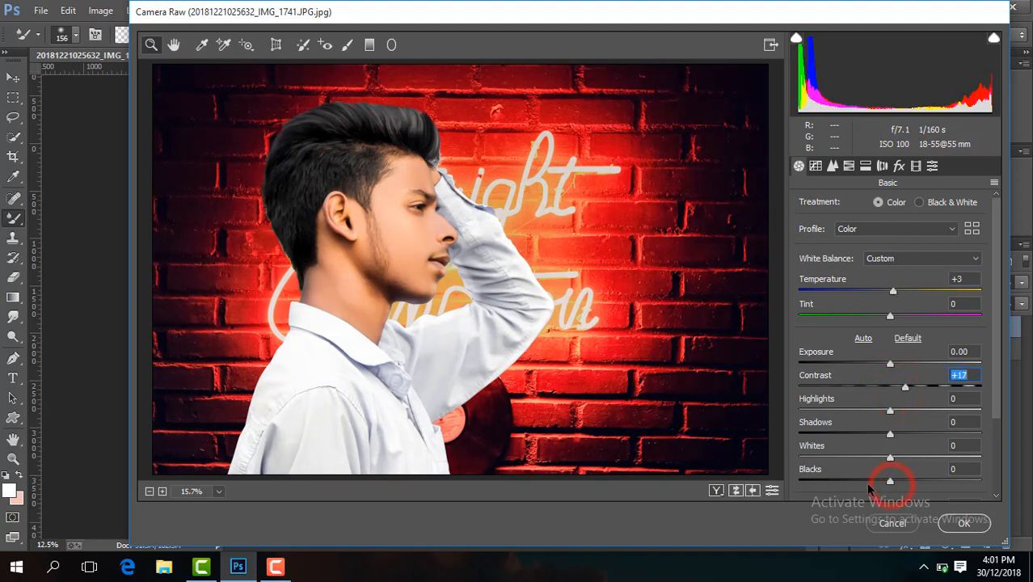
{"action": "left_click", "coordinate": [997, 412]}
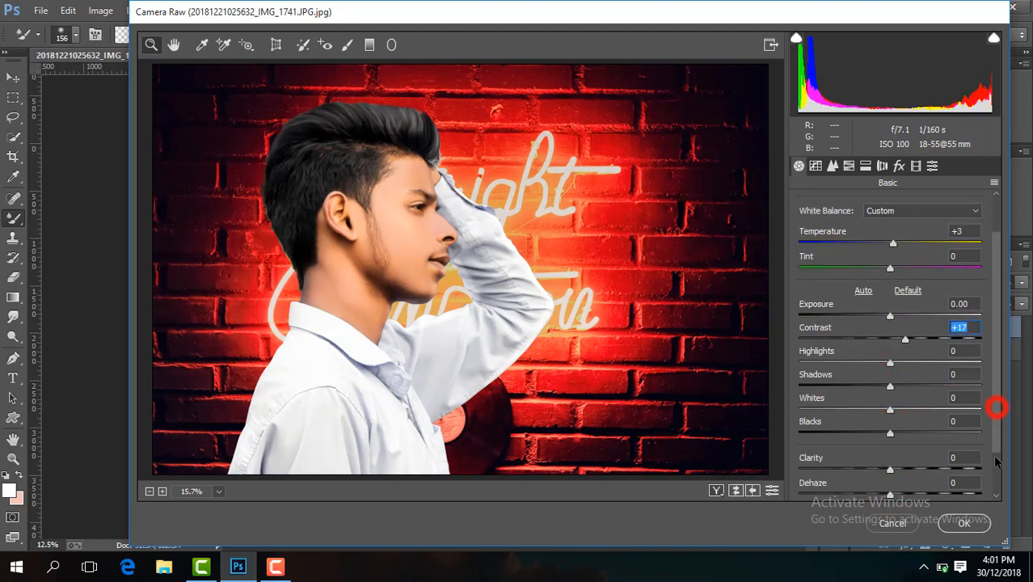
{"action": "left_click", "coordinate": [996, 391]}
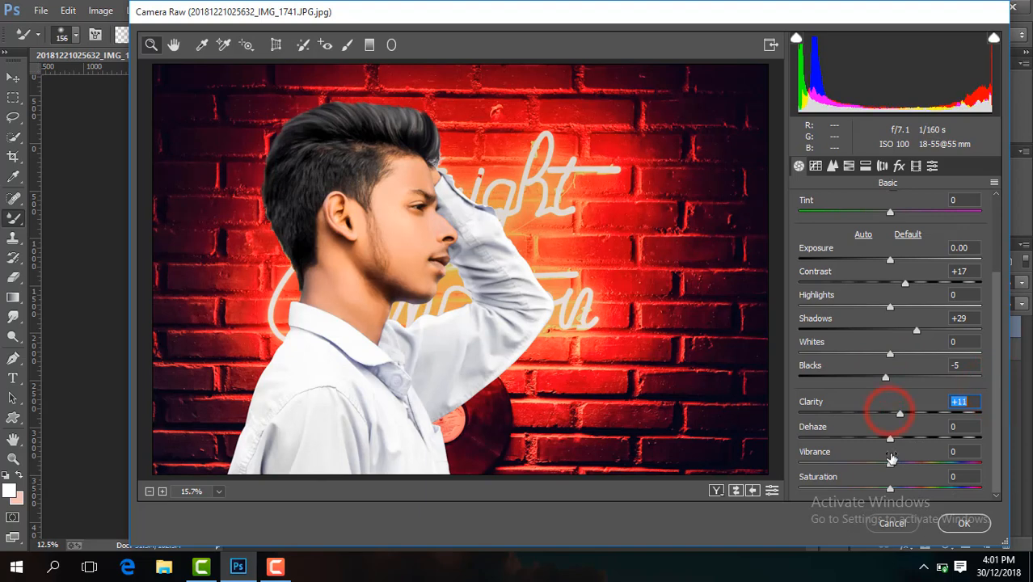
Step: Check the HSL, sharpening and effects settings, keep the vignette amount at 0, and apply the Camera Raw filter
{"action": "left_click", "coordinate": [848, 166]}
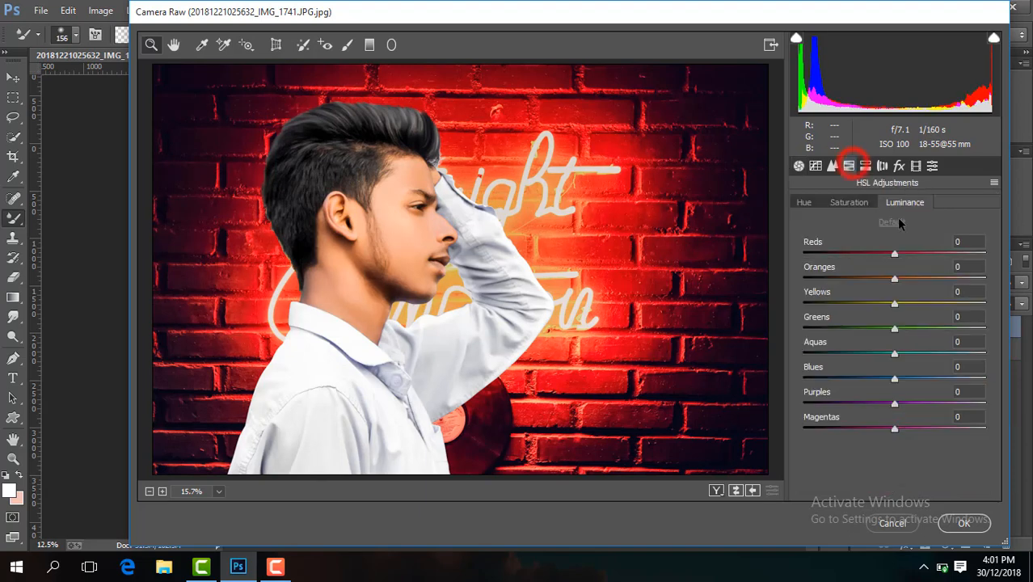
{"action": "left_click", "coordinate": [855, 204]}
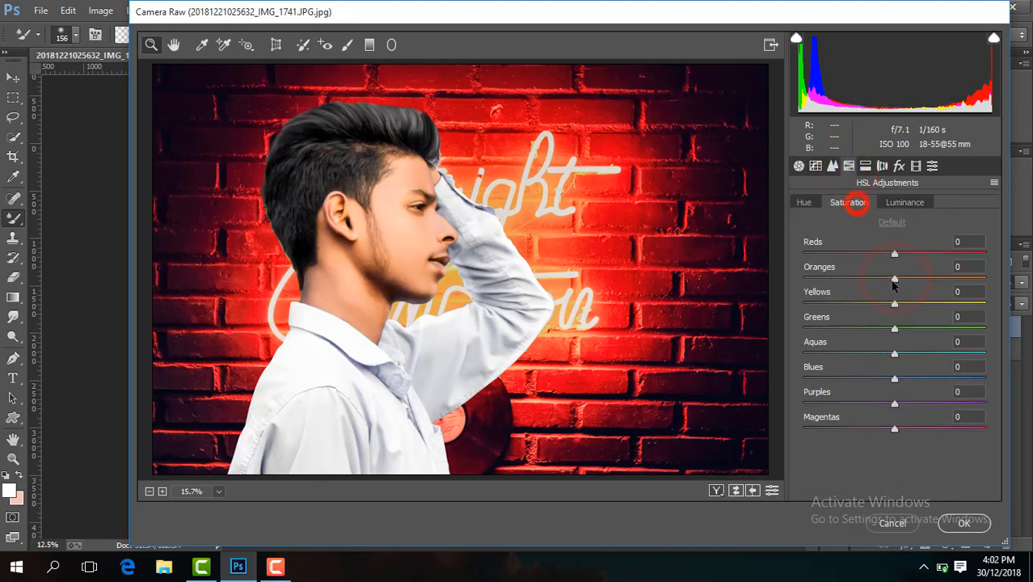
{"action": "left_click", "coordinate": [833, 167]}
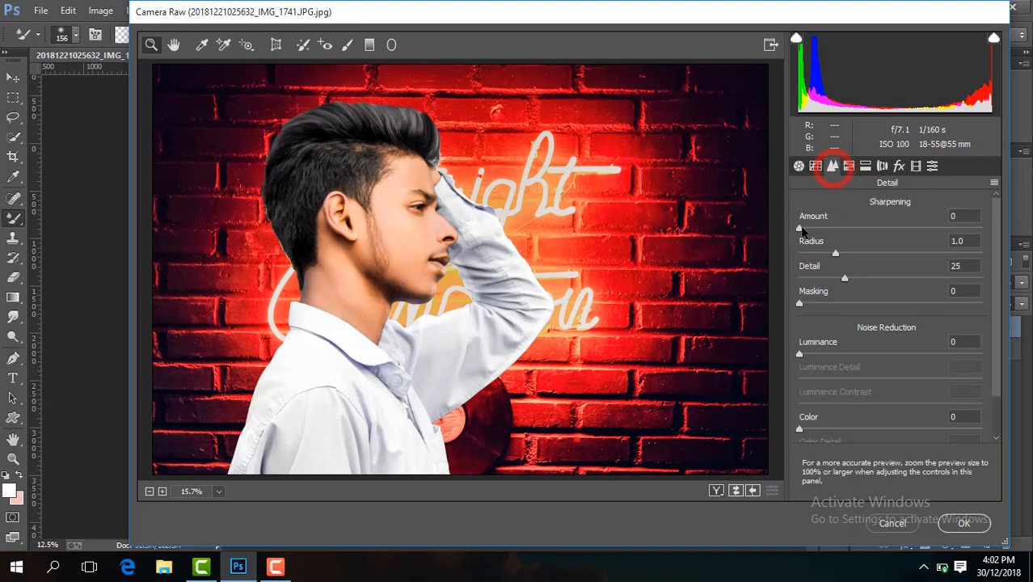
{"action": "left_click", "coordinate": [899, 166]}
{"action": "left_click_drag", "start_coordinate": [901, 365], "coordinate": [894, 366]}
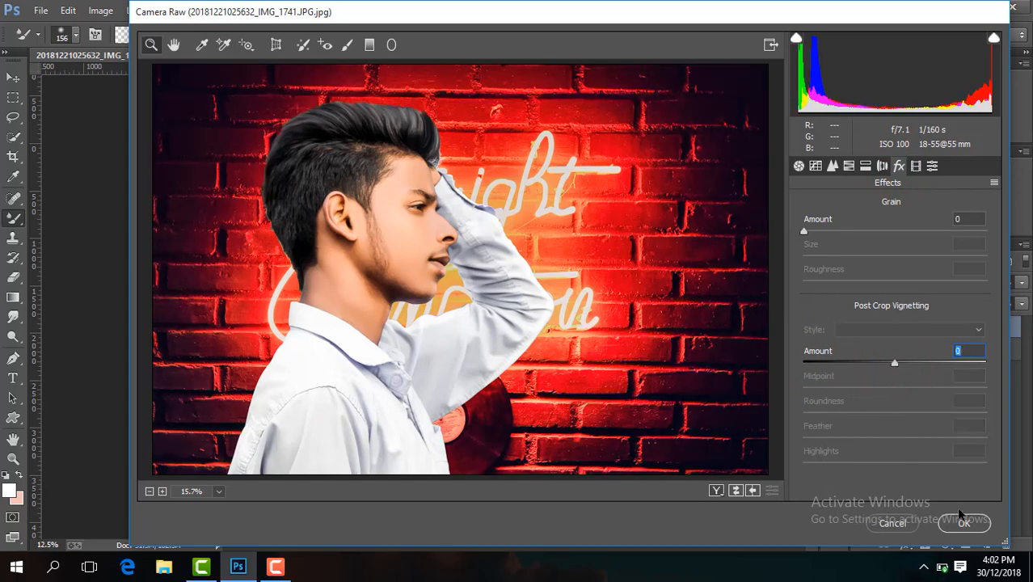
{"action": "left_click", "coordinate": [963, 522]}
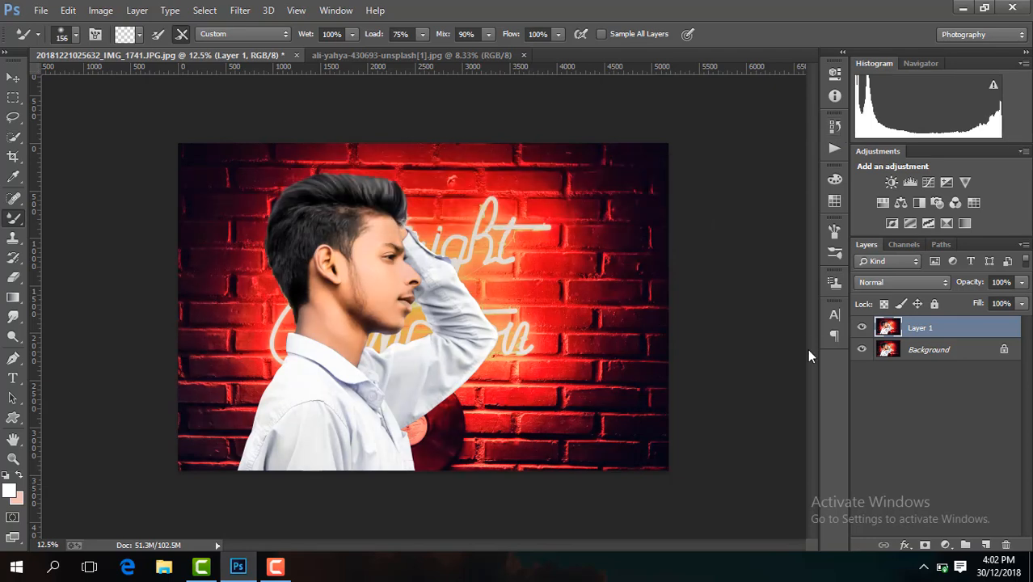
Step: Compare Layer 1 with the original by toggling its visibility, merge the visible layers and duplicate the result
{"action": "left_click", "coordinate": [862, 328]}
{"action": "left_click", "coordinate": [862, 328]}
{"action": "right_click", "coordinate": [867, 329]}
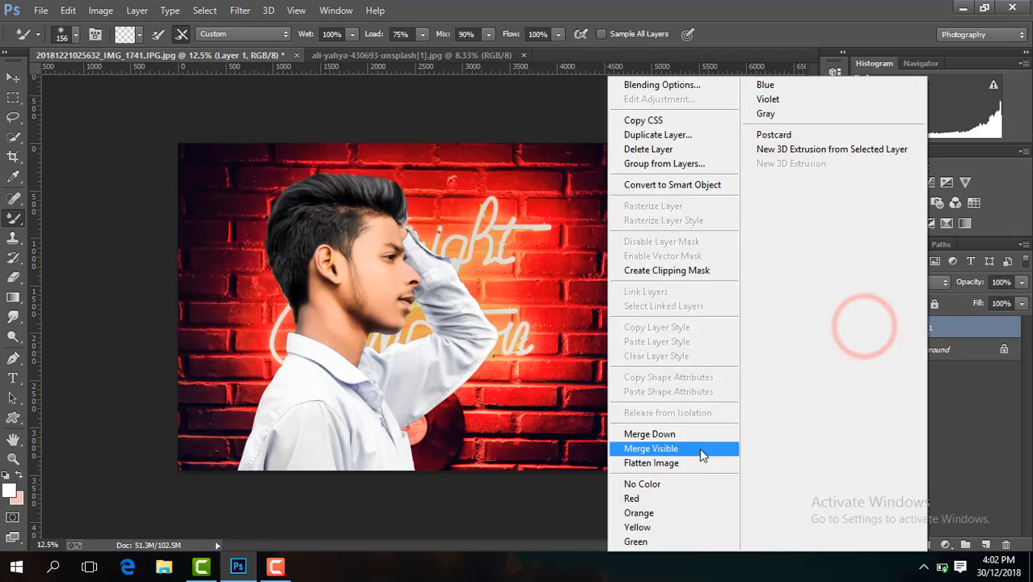
{"action": "left_click", "coordinate": [698, 449]}
{"action": "key", "text": "ctrl+j"}
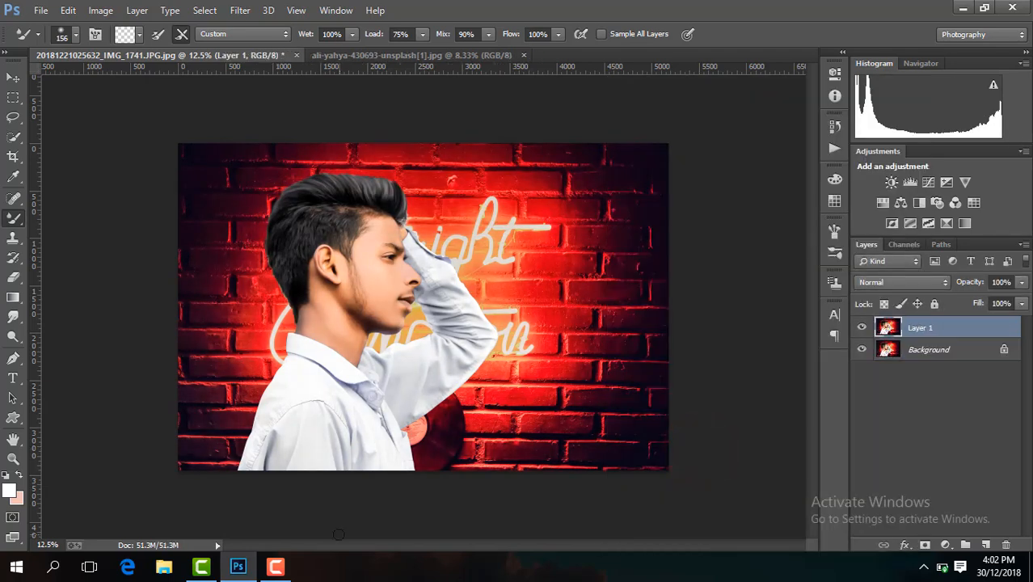
Step: Check the DSC_4310 light-dot overlay by toggling its visibility and move it slightly up and to the left
{"action": "left_click", "coordinate": [962, 508]}
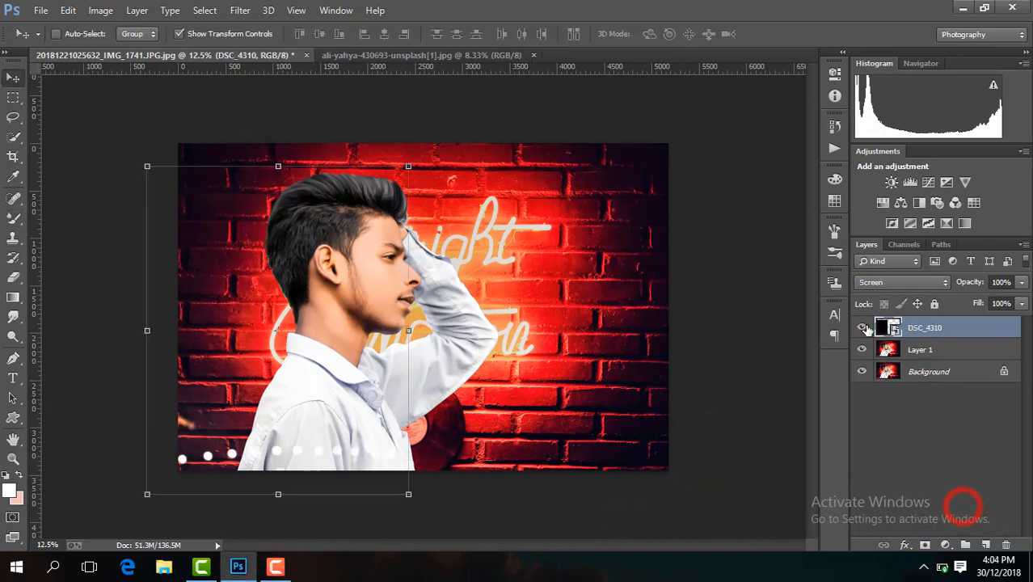
{"action": "left_click", "coordinate": [861, 327]}
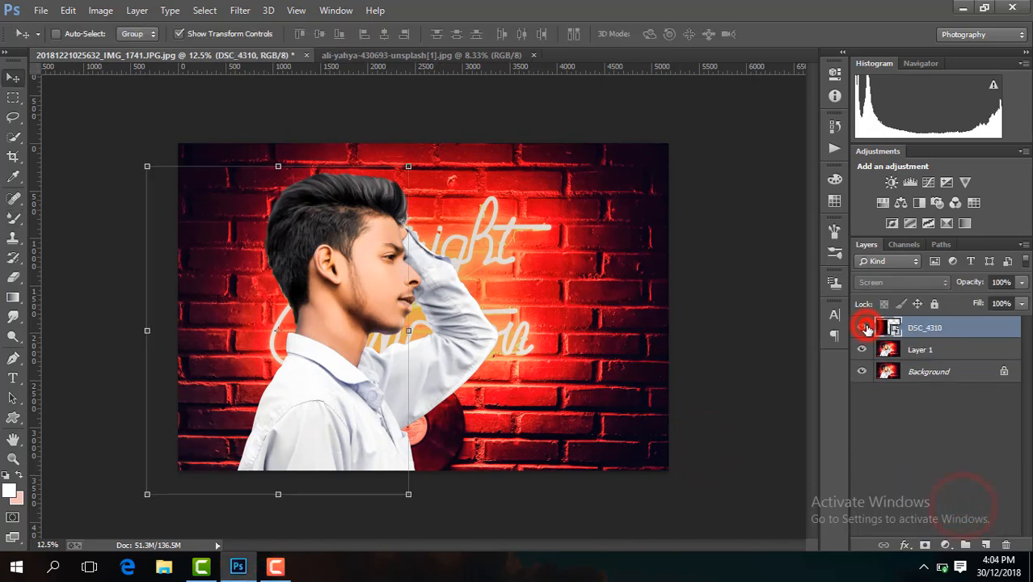
{"action": "left_click", "coordinate": [861, 328]}
{"action": "left_click_drag", "start_coordinate": [328, 404], "coordinate": [324, 379]}
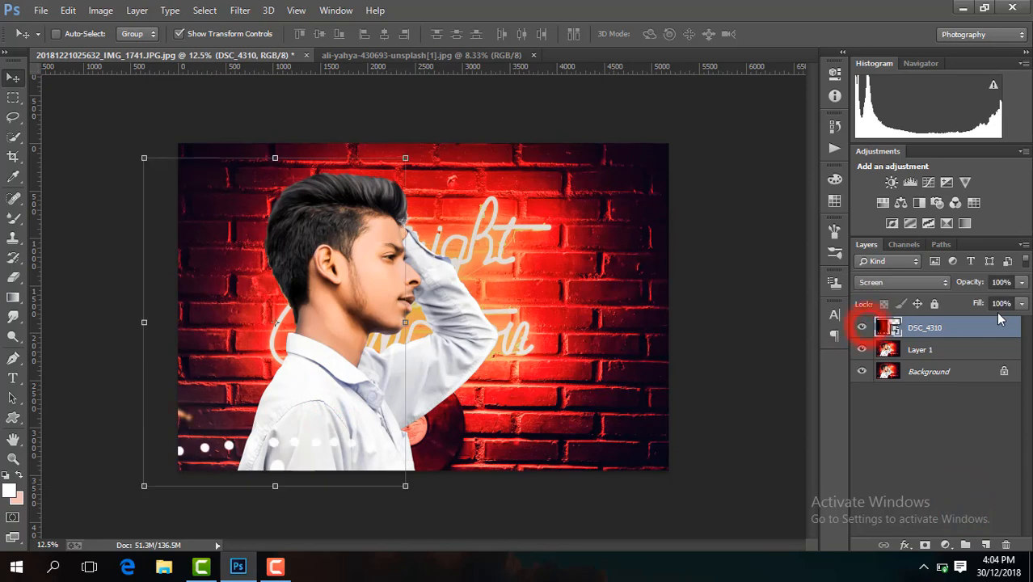
Step: Merge the light-dot overlay with the layers below into the background and duplicate the merged background
{"action": "right_click", "coordinate": [885, 328]}
{"action": "left_click", "coordinate": [701, 440]}
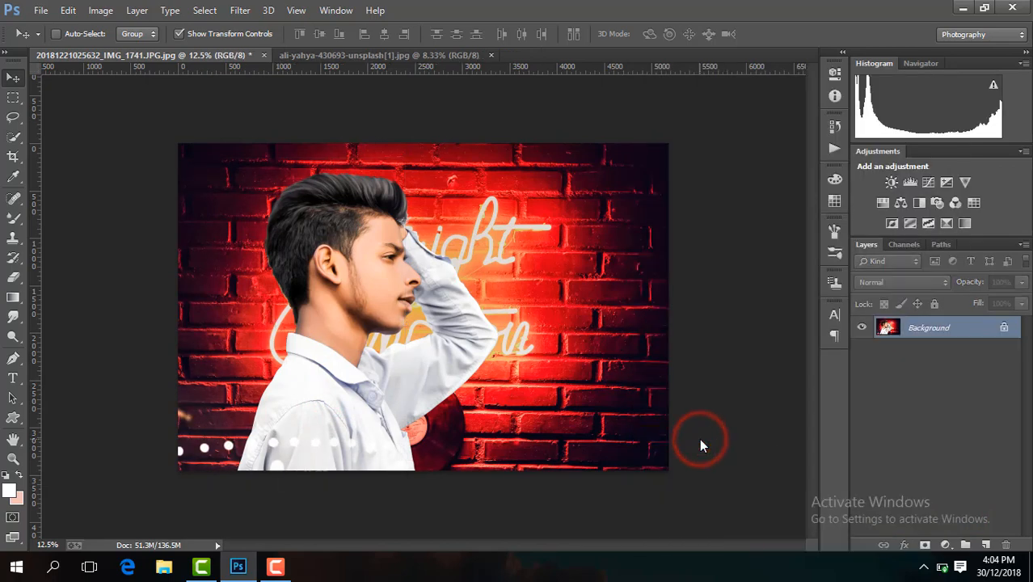
{"action": "key", "text": "ctrl+j"}
{"action": "left_click", "coordinate": [275, 570]}
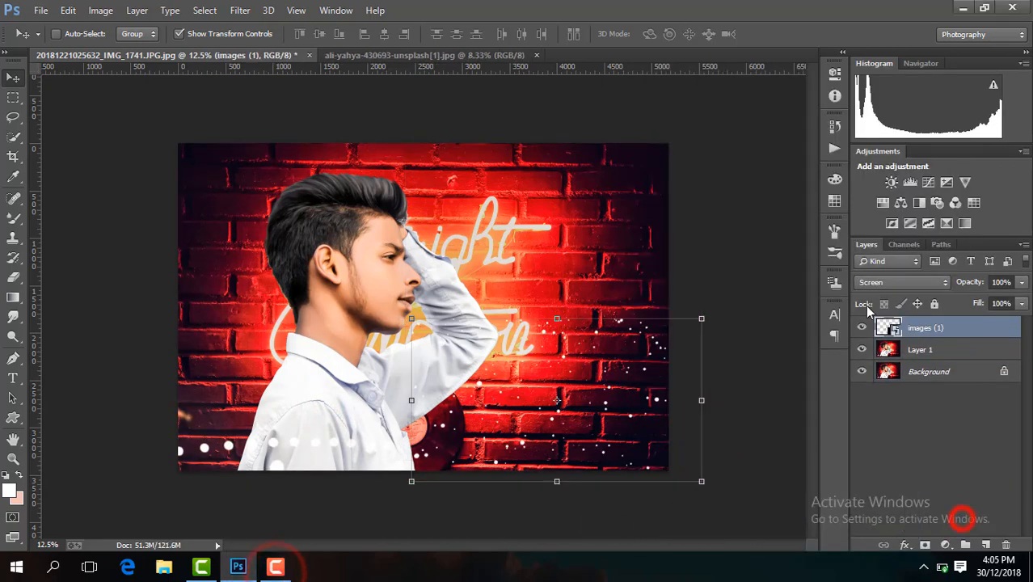
Step: Place a copy of the images (1) particle overlay over the upper wall and shift the original slightly up and left
{"action": "left_click", "coordinate": [861, 326]}
{"action": "left_click_drag", "start_coordinate": [618, 430], "coordinate": [531, 208]}
{"action": "left_click", "coordinate": [935, 351]}
{"action": "mouse_move", "coordinate": [576, 436]}
{"action": "left_mouse_down"}
{"action": "mouse_move", "coordinate": [565, 408]}
{"action": "mouse_move", "coordinate": [567, 420]}
{"action": "left_mouse_up"}
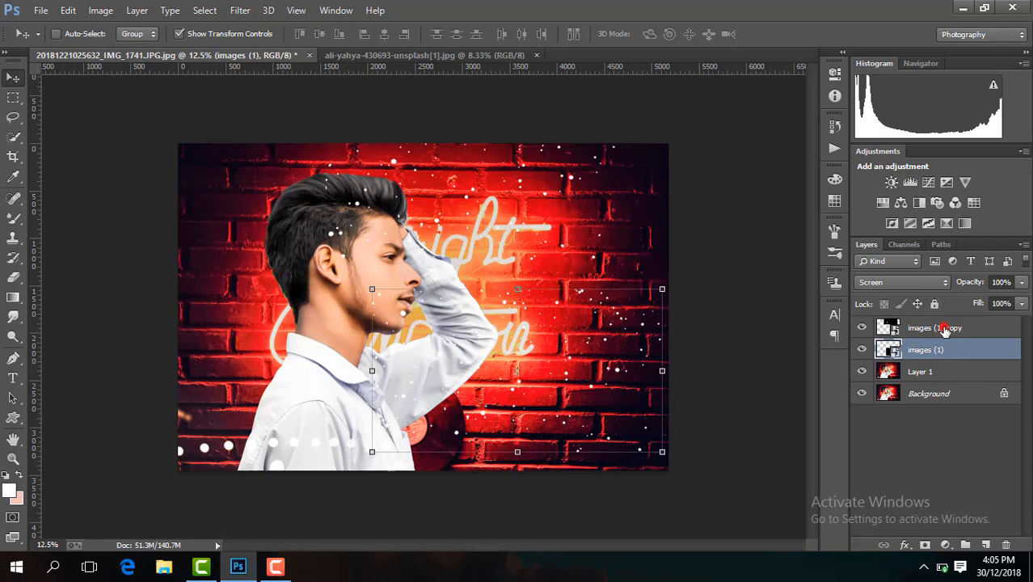
Step: Duplicate the upper particle overlay and place the new copy over the left side of the picture
{"action": "left_click", "coordinate": [944, 329]}
{"action": "key", "text": "ctrl+j"}
{"action": "left_click_drag", "start_coordinate": [544, 240], "coordinate": [348, 359]}
Step: Enlarge the left particle copy to about 593%, move it further left and set its opacity to 46%
{"action": "left_click_drag", "start_coordinate": [428, 381], "coordinate": [487, 414]}
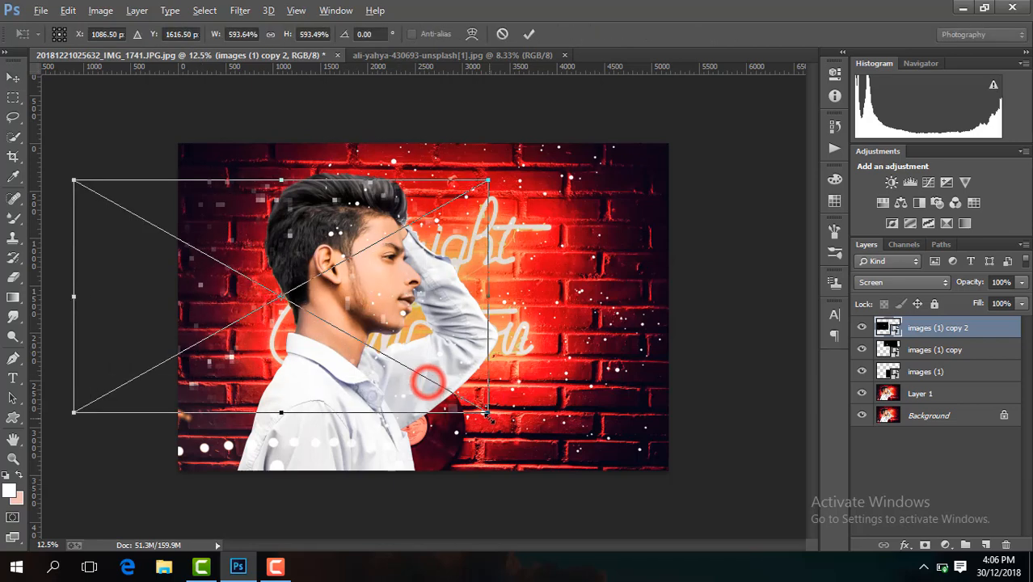
{"action": "key", "text": "Return"}
{"action": "left_click_drag", "start_coordinate": [425, 322], "coordinate": [285, 334]}
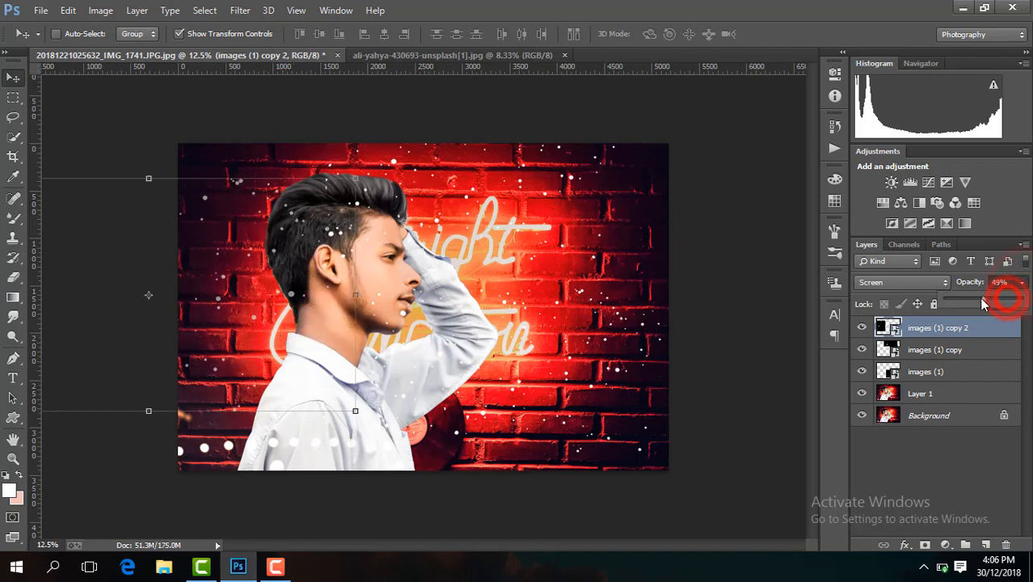
{"action": "mouse_move", "coordinate": [981, 300]}
{"action": "left_mouse_down"}
{"action": "mouse_move", "coordinate": [970, 296]}
{"action": "mouse_move", "coordinate": [981, 300]}
{"action": "left_mouse_up"}
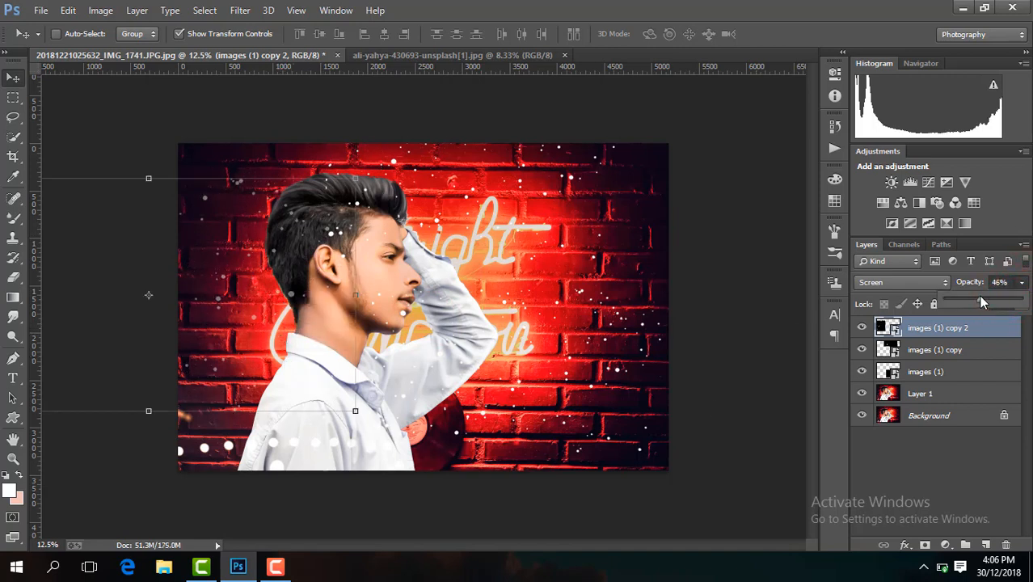
Step: Erase the particles of the images (1) copy layer from the face and around the ear with the 96 px Eraser
{"action": "left_click", "coordinate": [923, 355]}
{"action": "left_click", "coordinate": [13, 278]}
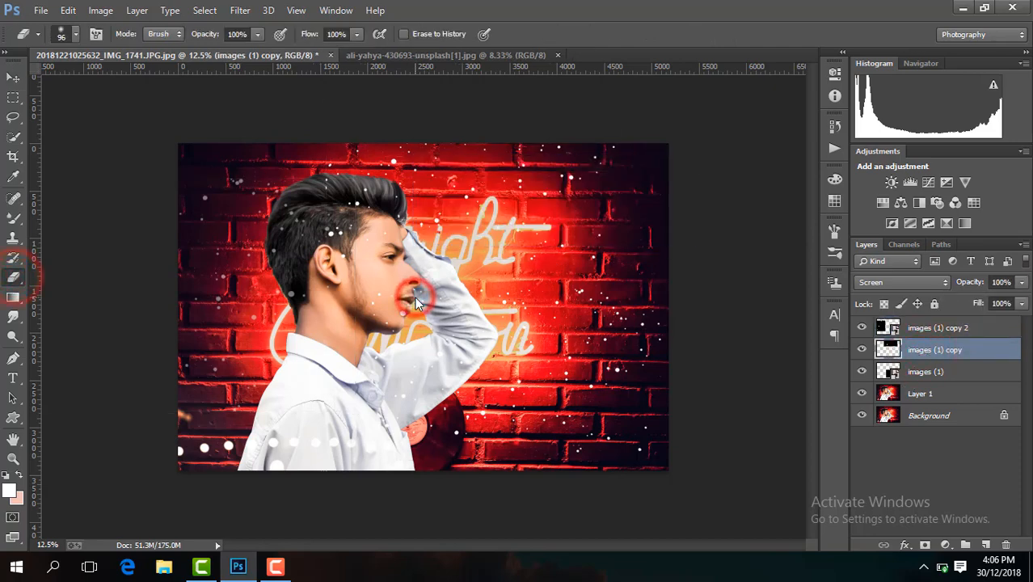
{"action": "scroll", "coordinate": [415, 297], "scroll_direction": "up", "scroll_amount": 3}
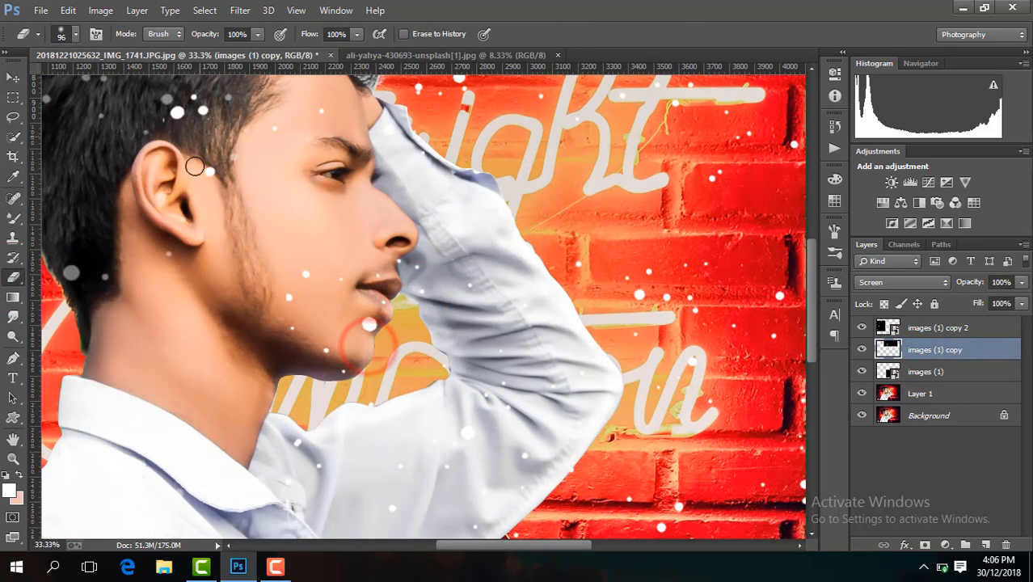
{"action": "left_click", "coordinate": [329, 132]}
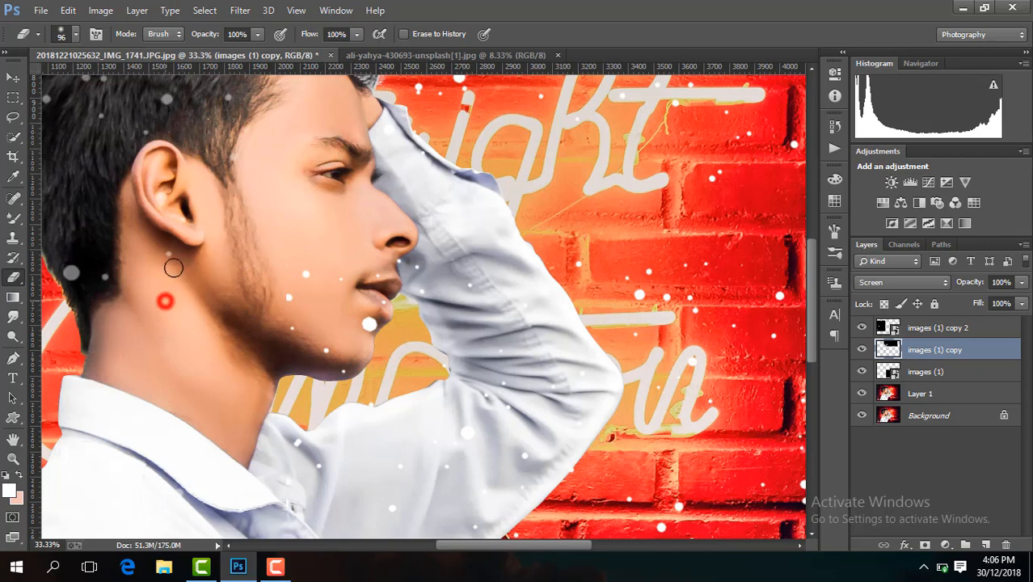
Step: Rasterize the images (1) layer and erase its particles from the cheek, mouth, chin and jaw
{"action": "left_click", "coordinate": [923, 371]}
{"action": "left_click", "coordinate": [362, 349]}
{"action": "key", "text": "Return"}
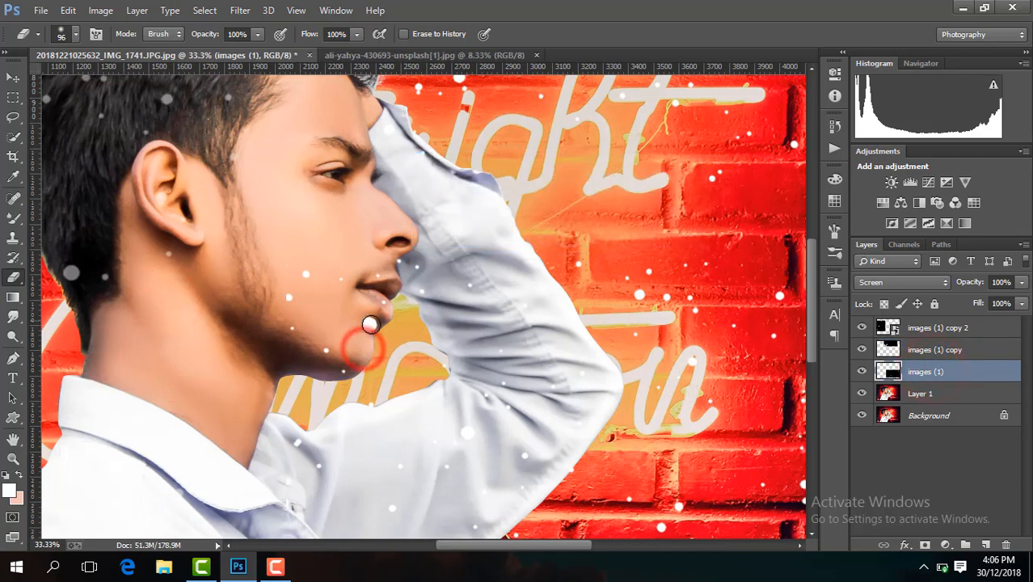
{"action": "mouse_move", "coordinate": [370, 324]}
{"action": "left_mouse_down"}
{"action": "mouse_move", "coordinate": [314, 299]}
{"action": "mouse_move", "coordinate": [280, 298]}
{"action": "mouse_move", "coordinate": [344, 371]}
{"action": "left_mouse_up"}
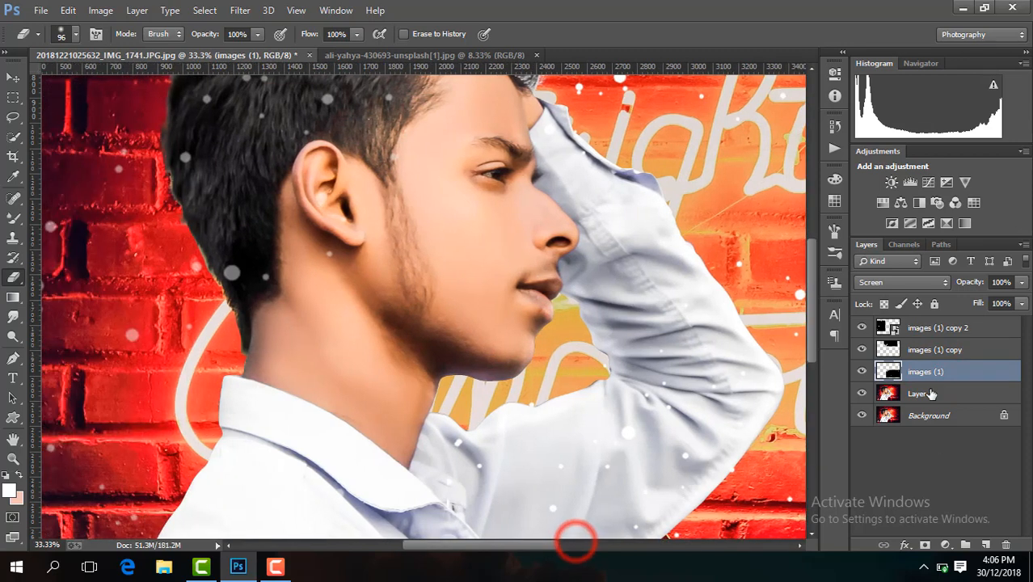
Step: Rasterize the images (1) copy 2 layer and erase its particles from the back hair and below the ear
{"action": "left_click", "coordinate": [930, 328]}
{"action": "left_click", "coordinate": [244, 283]}
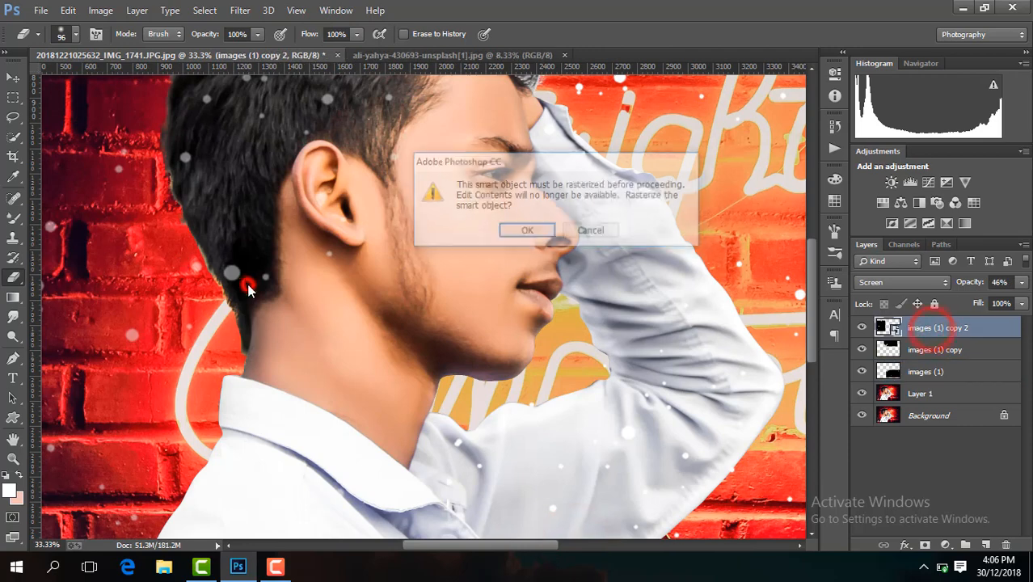
{"action": "key", "text": "Return"}
{"action": "left_click", "coordinate": [245, 285]}
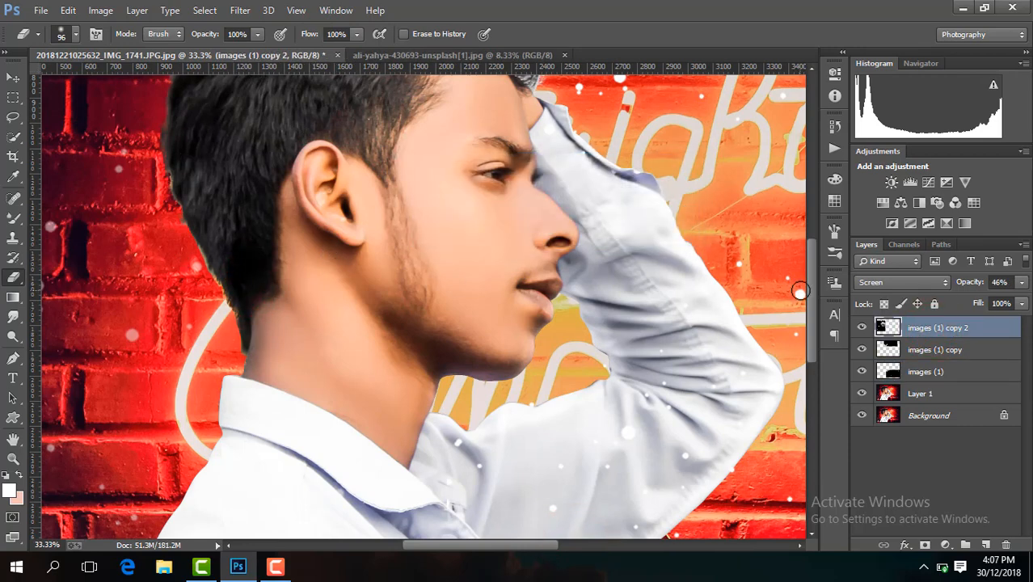
Step: Erase the remaining particles of the images (1) copy layer from the top and front of the hair
{"action": "scroll", "coordinate": [799, 291], "scroll_direction": "up", "scroll_amount": 4}
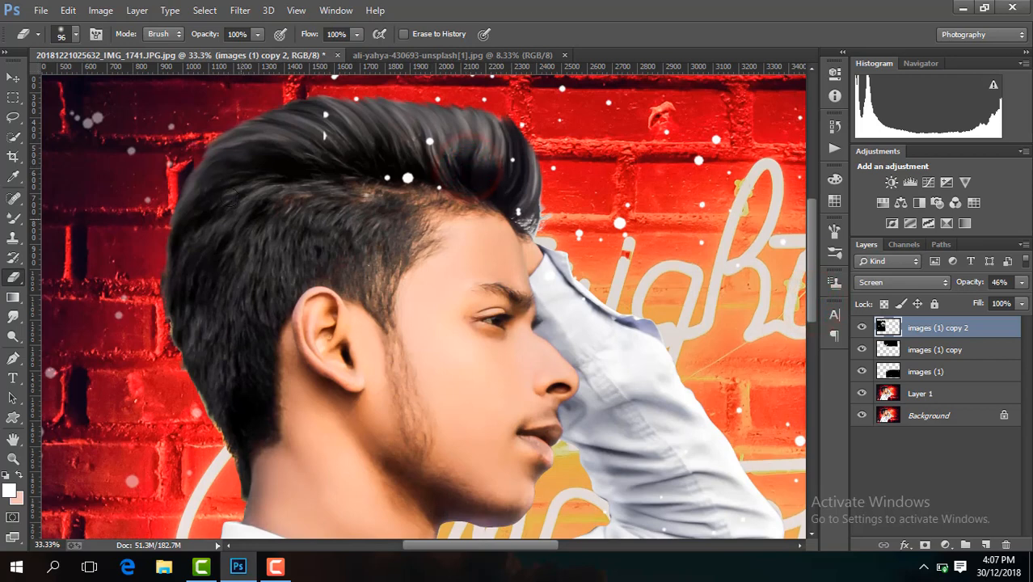
{"action": "left_click", "coordinate": [927, 347]}
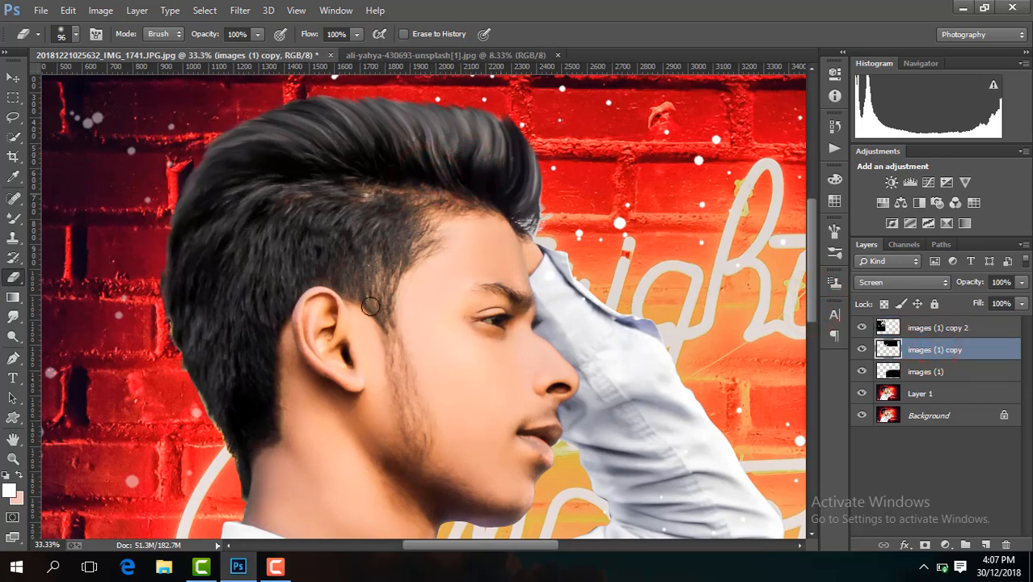
{"action": "scroll", "coordinate": [370, 306], "scroll_direction": "down", "scroll_amount": 5}
{"action": "scroll", "coordinate": [381, 306], "scroll_direction": "up", "scroll_amount": 2}
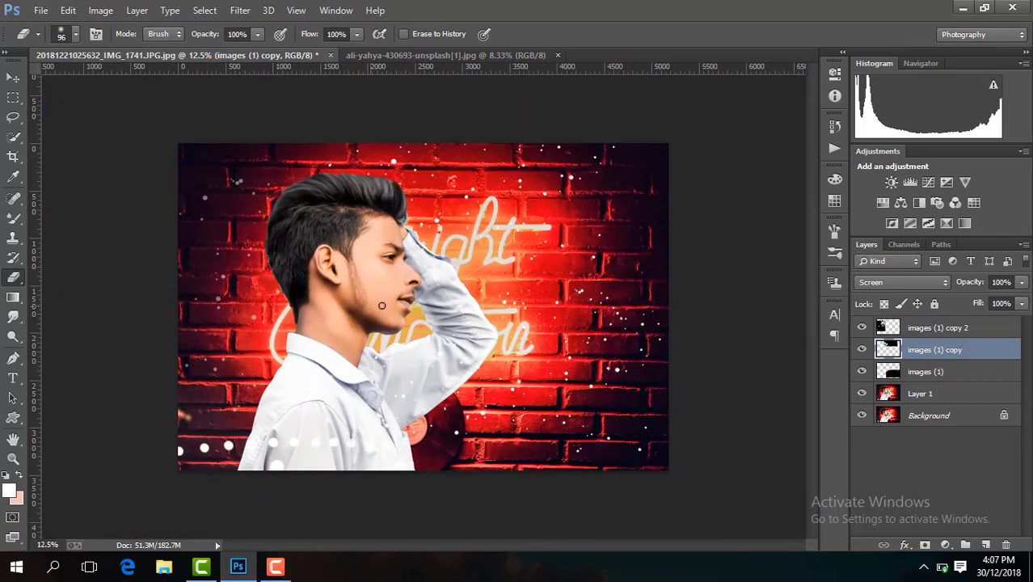
Step: Merge the visible particle layers and the portrait layers into one
{"action": "right_click", "coordinate": [935, 350]}
{"action": "left_click", "coordinate": [706, 447]}
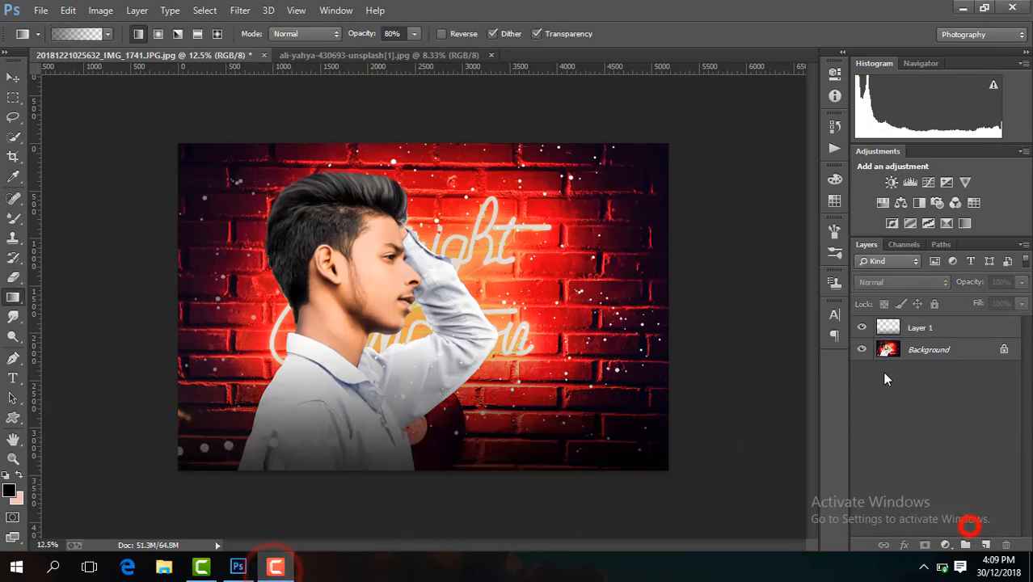
Step: Merge the dark gradient layer into the portrait image and duplicate the merged Background layer
{"action": "left_click", "coordinate": [861, 327]}
{"action": "left_click", "coordinate": [861, 327]}
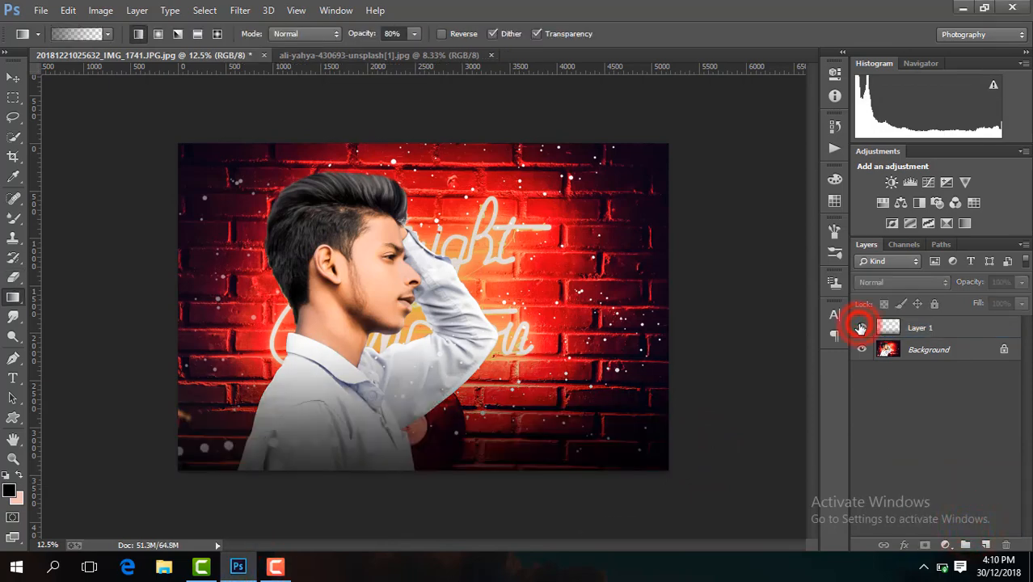
{"action": "right_click", "coordinate": [929, 327]}
{"action": "left_click", "coordinate": [709, 447]}
{"action": "scroll", "coordinate": [712, 459], "scroll_direction": "down", "scroll_amount": 3}
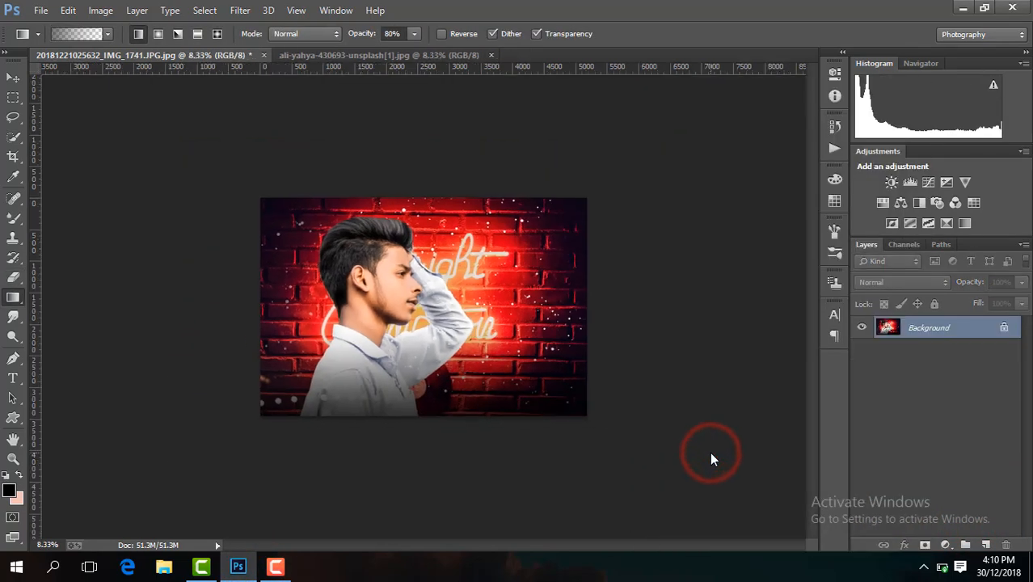
{"action": "scroll", "coordinate": [711, 459], "scroll_direction": "up", "scroll_amount": 3}
{"action": "key", "text": "ctrl+j"}
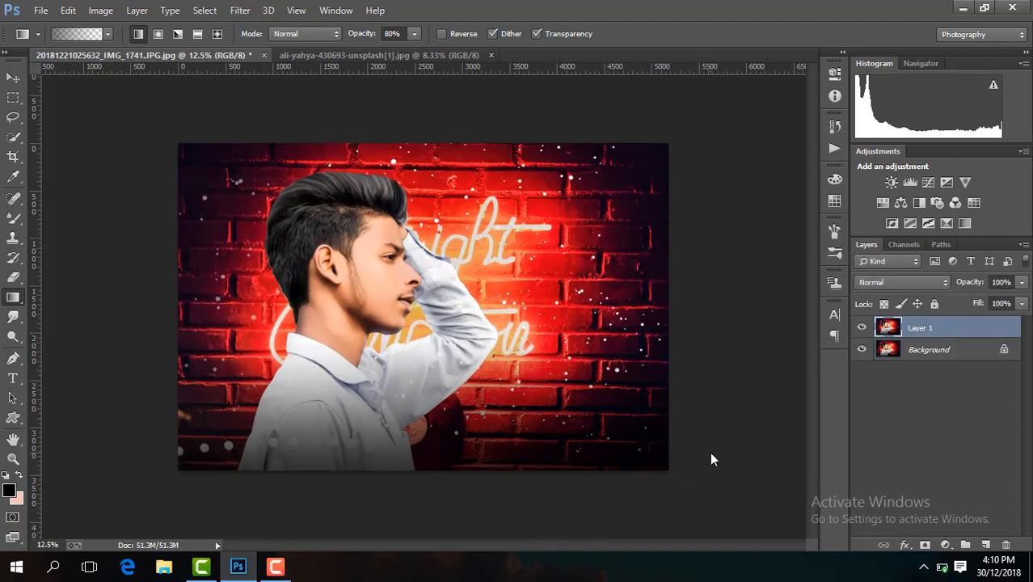
{"action": "left_click", "coordinate": [275, 566]}
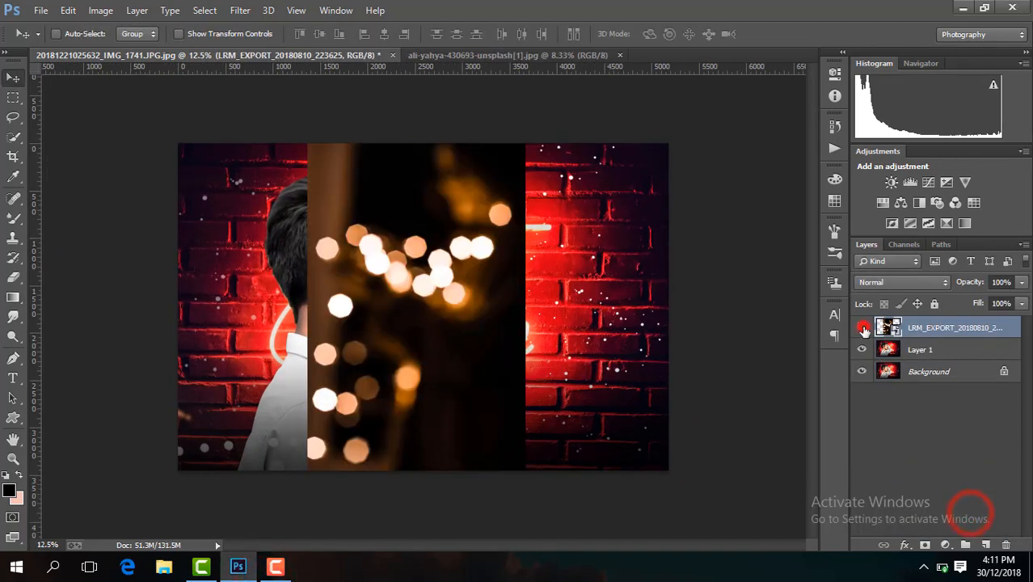
Step: Set the LRM_EXPORT bokeh layer's blend mode to Screen and move its lights down over the lower shirt and forearm
{"action": "left_click", "coordinate": [861, 327]}
{"action": "left_click", "coordinate": [862, 327]}
{"action": "left_click", "coordinate": [889, 282]}
{"action": "left_click", "coordinate": [899, 130]}
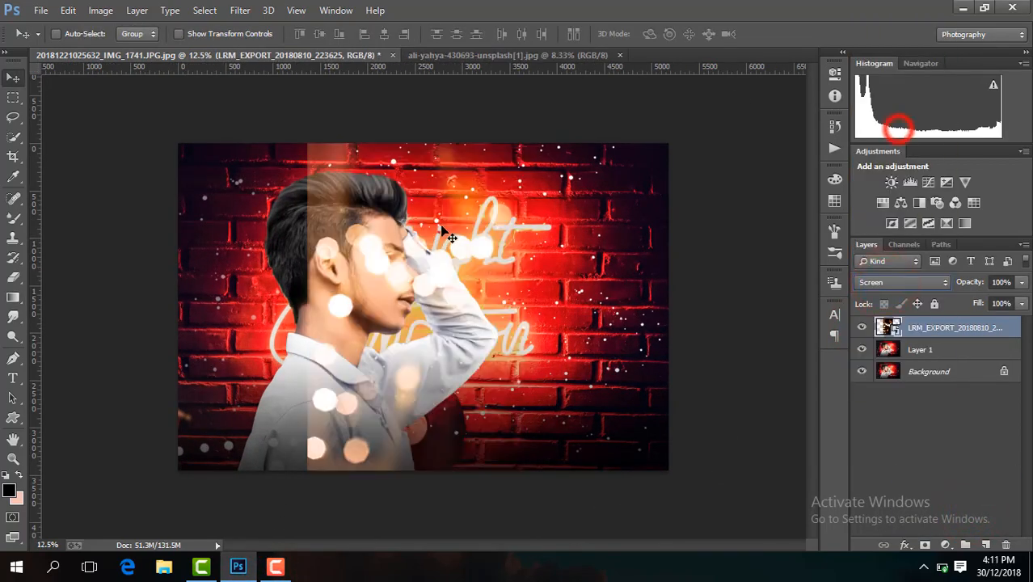
{"action": "left_click_drag", "start_coordinate": [447, 267], "coordinate": [486, 413]}
Step: Rasterize the bokeh layer and erase its haze from the face and jaw with a 454 px Eraser
{"action": "left_click", "coordinate": [13, 277]}
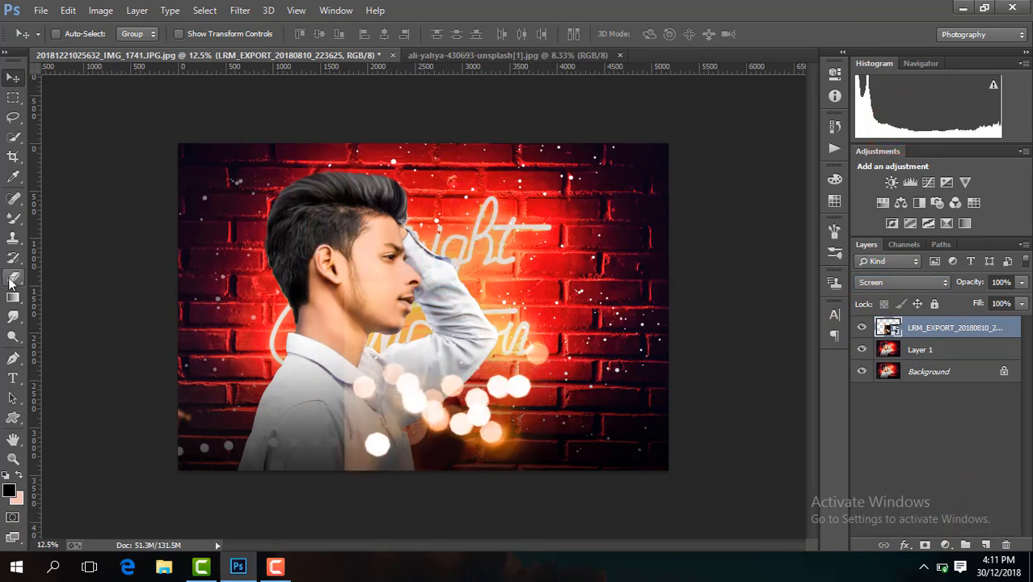
{"action": "left_click", "coordinate": [357, 294], "text": "ctrl"}
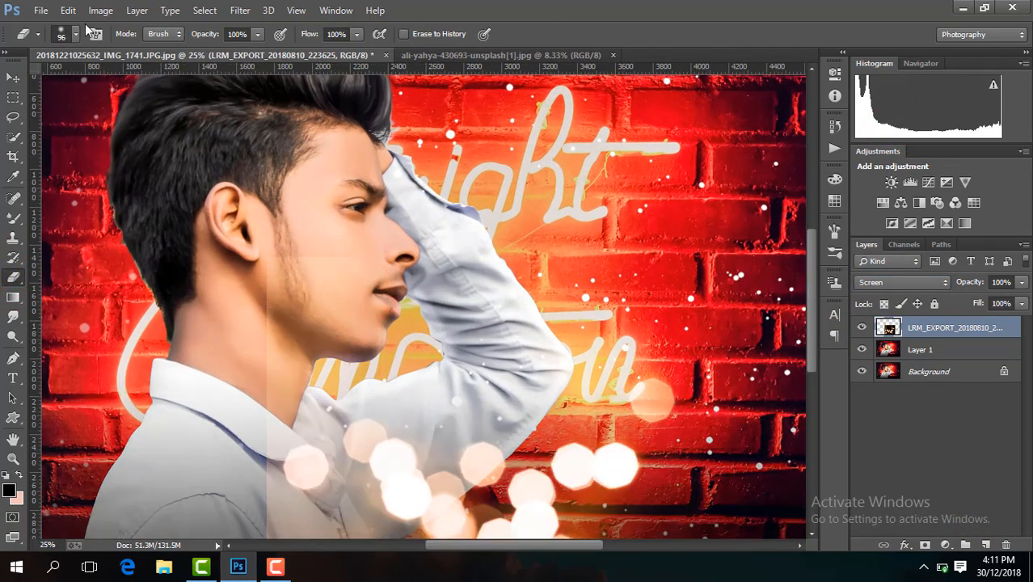
{"action": "left_click", "coordinate": [75, 34]}
{"action": "key", "text": "Return"}
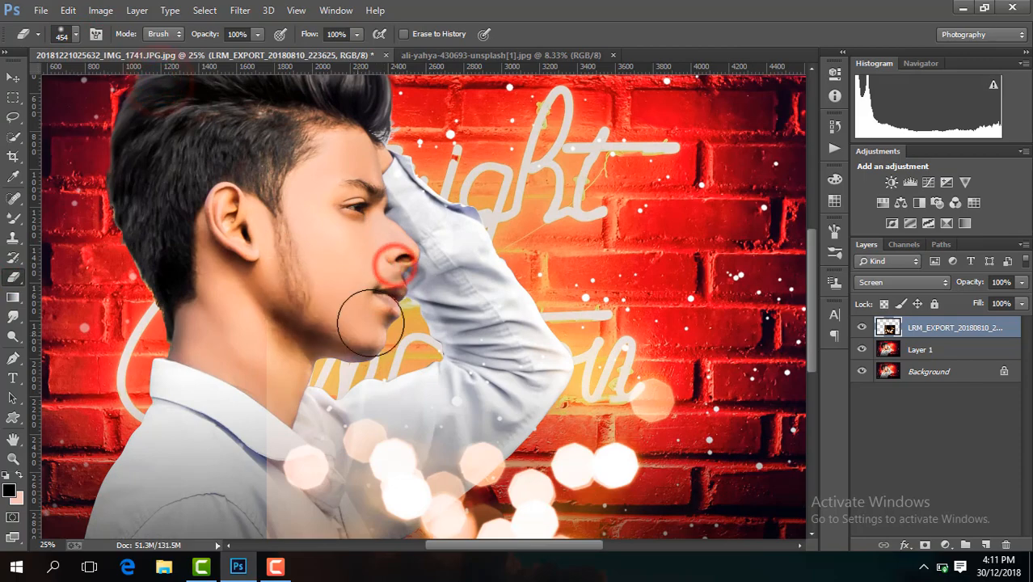
{"action": "mouse_move", "coordinate": [680, 346]}
{"action": "left_mouse_down"}
{"action": "mouse_move", "coordinate": [704, 387]}
{"action": "mouse_move", "coordinate": [681, 376]}
{"action": "mouse_move", "coordinate": [655, 387]}
{"action": "left_mouse_up"}
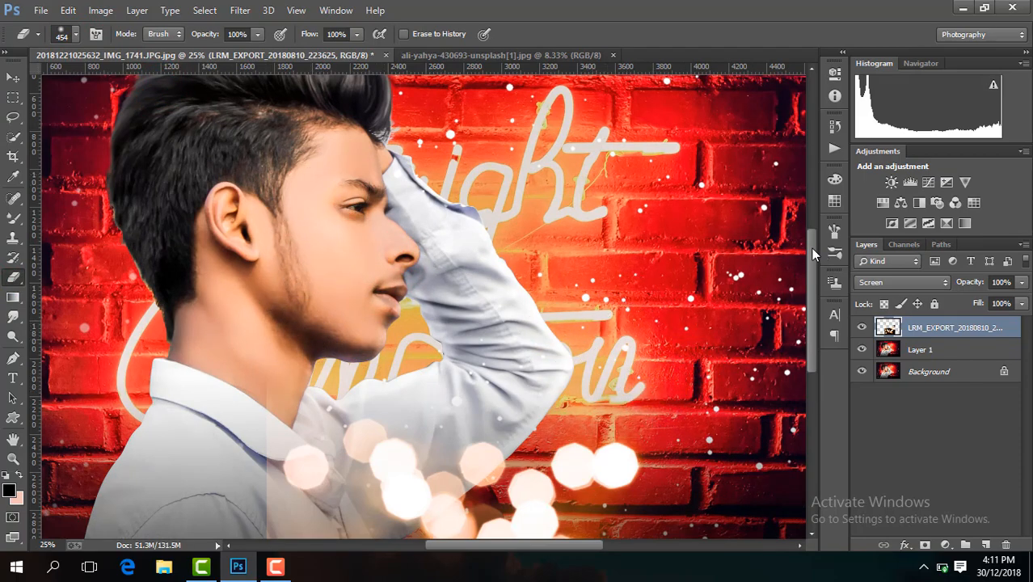
Step: Erase the bokeh layer's haze and hard edge from the neck, collar and shirt front
{"action": "left_click_drag", "start_coordinate": [811, 248], "coordinate": [810, 306]}
{"action": "mouse_move", "coordinate": [260, 350]}
{"action": "left_mouse_down"}
{"action": "mouse_move", "coordinate": [263, 418]}
{"action": "mouse_move", "coordinate": [254, 375]}
{"action": "mouse_move", "coordinate": [262, 290]}
{"action": "mouse_move", "coordinate": [291, 260]}
{"action": "mouse_move", "coordinate": [315, 299]}
{"action": "left_mouse_up"}
{"action": "mouse_move", "coordinate": [507, 445]}
{"action": "left_mouse_down"}
{"action": "mouse_move", "coordinate": [415, 443]}
{"action": "mouse_move", "coordinate": [385, 403]}
{"action": "mouse_move", "coordinate": [305, 446]}
{"action": "mouse_move", "coordinate": [326, 359]}
{"action": "mouse_move", "coordinate": [368, 465]}
{"action": "left_mouse_up"}
{"action": "key", "text": "ctrl+minus"}
{"action": "key", "text": "ctrl+minus"}
{"action": "key", "text": "ctrl+minus"}
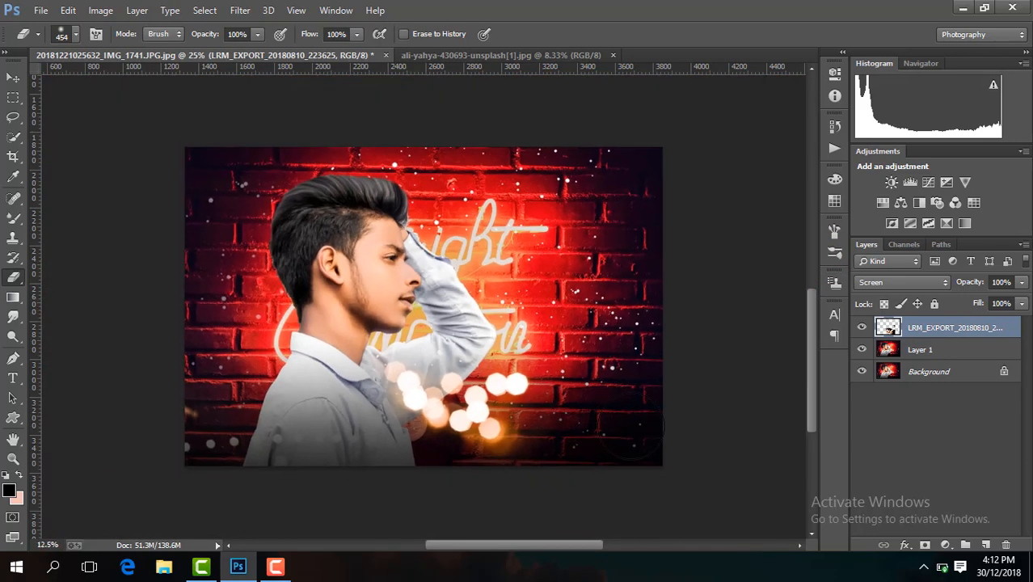
Step: Lower the bokeh layer's opacity to 59% and shift its lights slightly up along the forearm
{"action": "left_click_drag", "start_coordinate": [1021, 280], "coordinate": [992, 302]}
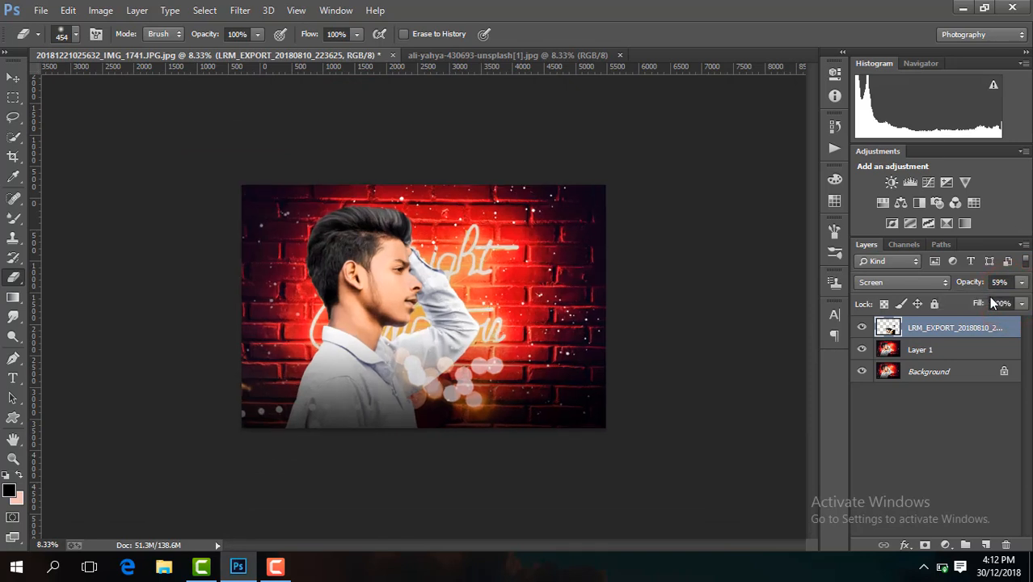
{"action": "key", "text": "ctrl+plus"}
{"action": "left_click", "coordinate": [13, 77]}
{"action": "mouse_move", "coordinate": [493, 347]}
{"action": "left_mouse_down"}
{"action": "mouse_move", "coordinate": [495, 392]}
{"action": "mouse_move", "coordinate": [444, 348]}
{"action": "mouse_move", "coordinate": [468, 379]}
{"action": "mouse_move", "coordinate": [490, 369]}
{"action": "mouse_move", "coordinate": [492, 388]}
{"action": "mouse_move", "coordinate": [575, 239]}
{"action": "mouse_move", "coordinate": [414, 267]}
{"action": "mouse_move", "coordinate": [448, 412]}
{"action": "mouse_move", "coordinate": [503, 377]}
{"action": "mouse_move", "coordinate": [490, 336]}
{"action": "left_mouse_up"}
{"action": "left_click", "coordinate": [10, 280]}
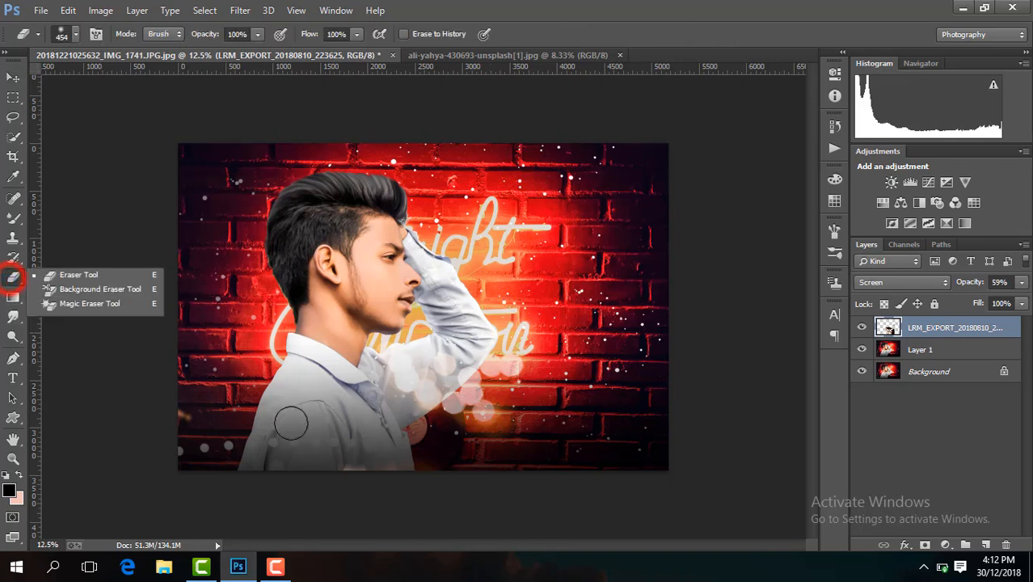
{"action": "left_click", "coordinate": [404, 485]}
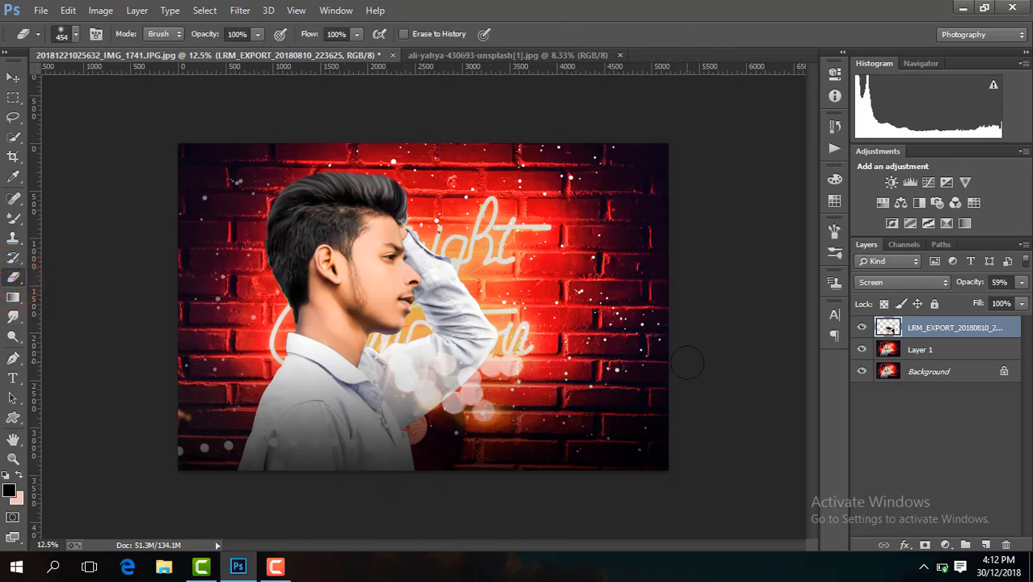
Step: Move the bokeh lights back down below the forearm and reduce the layer's opacity to 38%
{"action": "left_click", "coordinate": [13, 76]}
{"action": "mouse_move", "coordinate": [402, 305]}
{"action": "left_mouse_down"}
{"action": "mouse_move", "coordinate": [408, 296]}
{"action": "mouse_move", "coordinate": [404, 307]}
{"action": "left_mouse_up"}
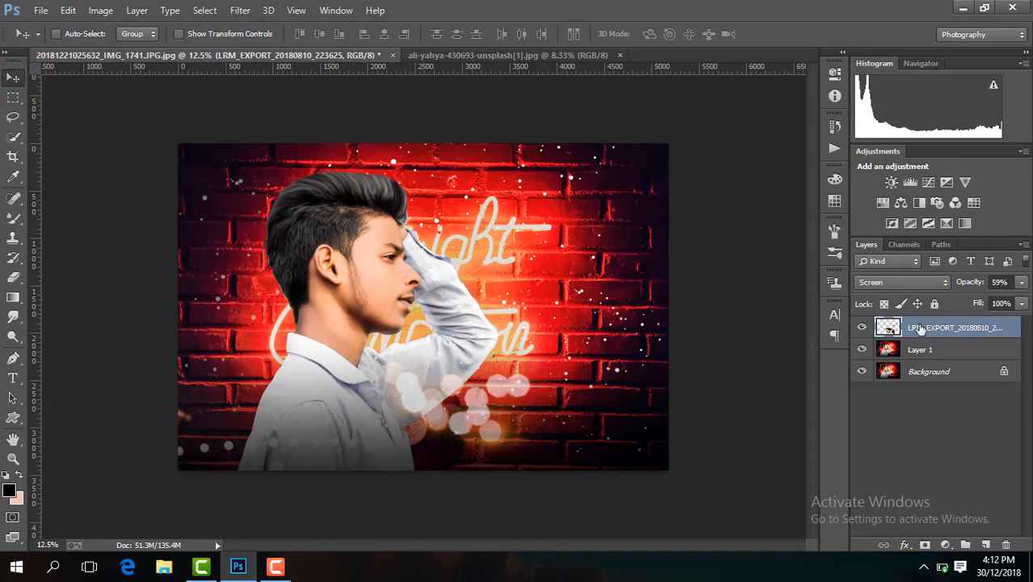
{"action": "left_click", "coordinate": [1021, 282]}
{"action": "mouse_move", "coordinate": [997, 299]}
{"action": "left_mouse_down"}
{"action": "mouse_move", "coordinate": [956, 298]}
{"action": "mouse_move", "coordinate": [981, 301]}
{"action": "left_mouse_up"}
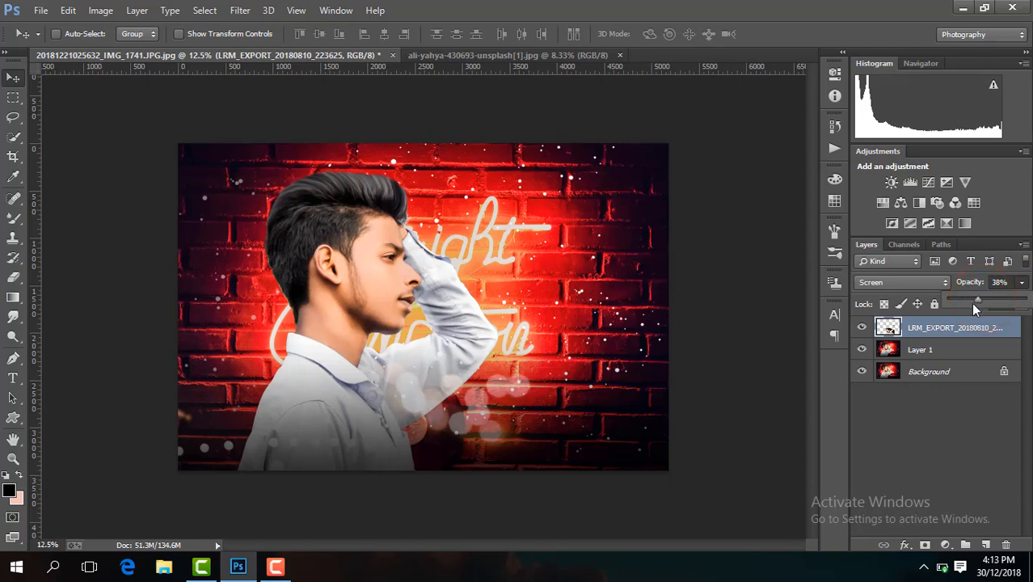
Step: Duplicate the bokeh layer and move the copy onto the brick wall behind the head
{"action": "key", "text": "ctrl+j"}
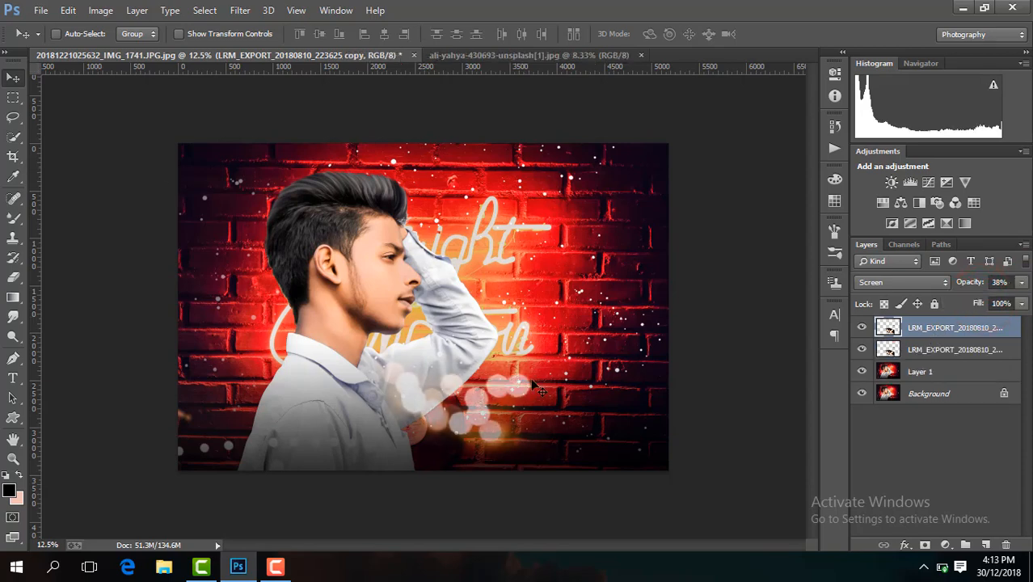
{"action": "mouse_move", "coordinate": [535, 390]}
{"action": "left_mouse_down"}
{"action": "mouse_move", "coordinate": [327, 247]}
{"action": "mouse_move", "coordinate": [426, 153]}
{"action": "mouse_move", "coordinate": [608, 202]}
{"action": "mouse_move", "coordinate": [284, 356]}
{"action": "mouse_move", "coordinate": [324, 267]}
{"action": "mouse_move", "coordinate": [691, 256]}
{"action": "mouse_move", "coordinate": [453, 274]}
{"action": "mouse_move", "coordinate": [372, 173]}
{"action": "mouse_move", "coordinate": [300, 252]}
{"action": "mouse_move", "coordinate": [272, 319]}
{"action": "mouse_move", "coordinate": [228, 269]}
{"action": "mouse_move", "coordinate": [303, 288]}
{"action": "mouse_move", "coordinate": [295, 285]}
{"action": "left_mouse_up"}
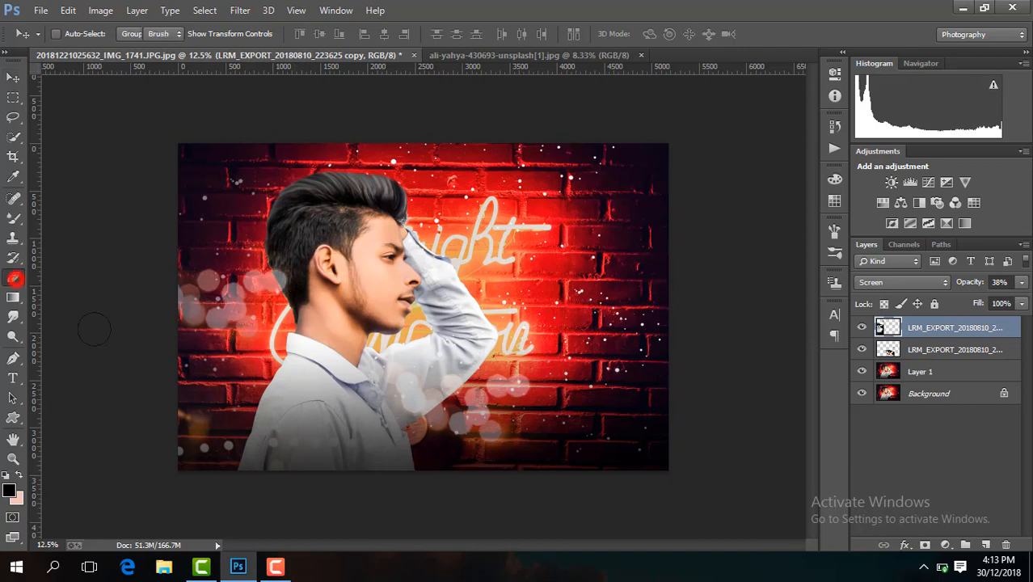
Step: Erase the copied bokeh lights from the shirt and back hair, and merge the copy down
{"action": "left_click", "coordinate": [13, 277]}
{"action": "mouse_move", "coordinate": [222, 435]}
{"action": "left_mouse_down"}
{"action": "mouse_move", "coordinate": [286, 489]}
{"action": "mouse_move", "coordinate": [288, 419]}
{"action": "mouse_move", "coordinate": [254, 419]}
{"action": "left_mouse_up"}
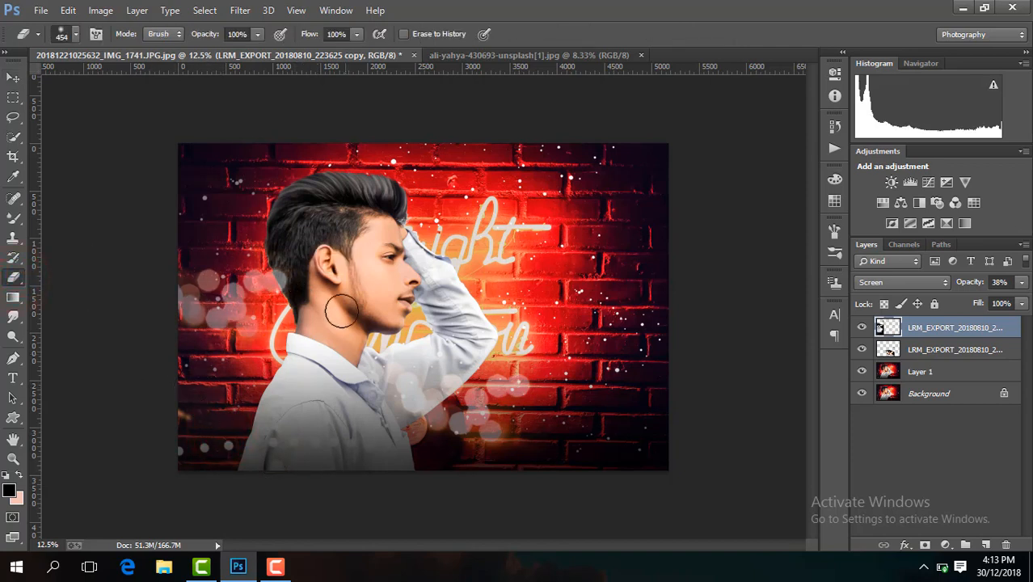
{"action": "left_click_drag", "start_coordinate": [296, 275], "coordinate": [308, 285]}
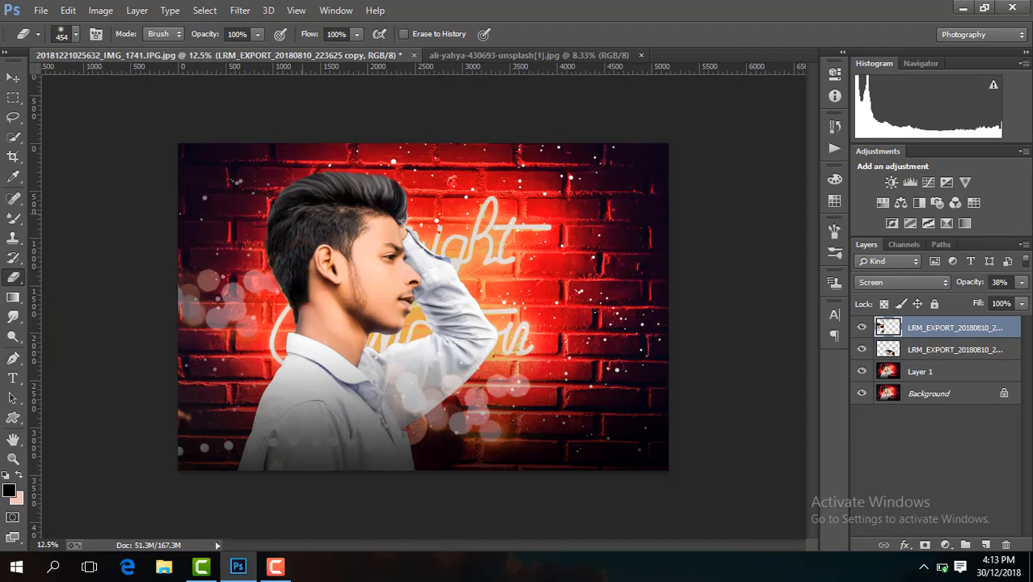
{"action": "key", "text": "ctrl+minus"}
{"action": "key", "text": "ctrl+minus"}
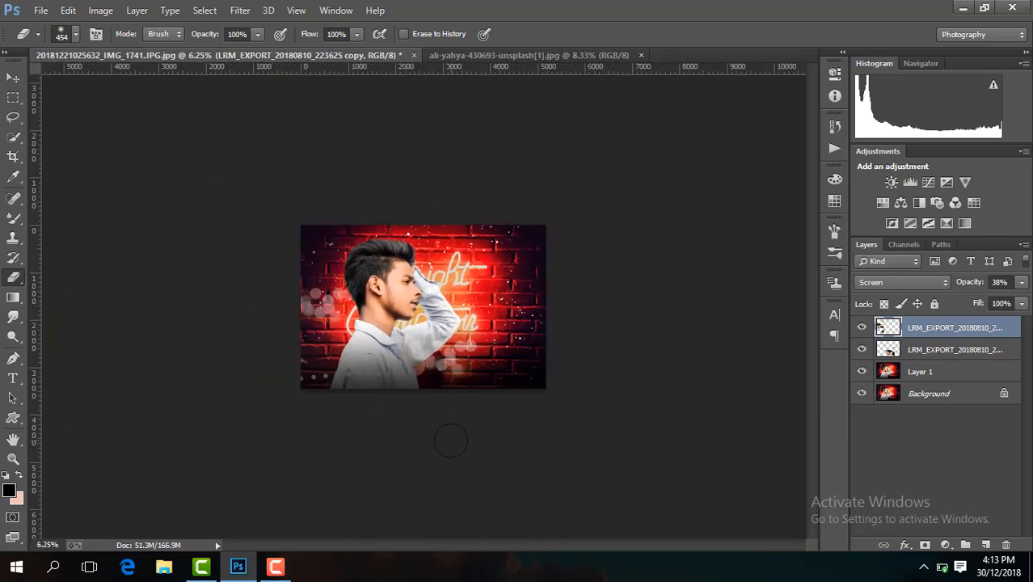
{"action": "key", "text": "ctrl+e"}
{"action": "left_click", "coordinate": [276, 567]}
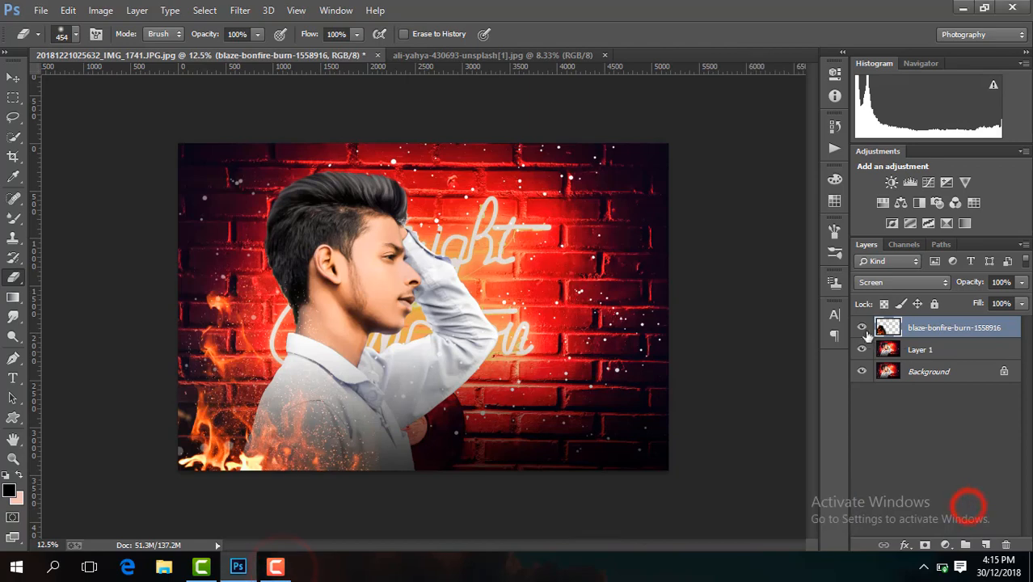
Step: Compare the image with and without the blaze-bonfire-burn-1558916 fire layer and lower its opacity to 75%
{"action": "left_click", "coordinate": [861, 327]}
{"action": "left_click", "coordinate": [860, 328]}
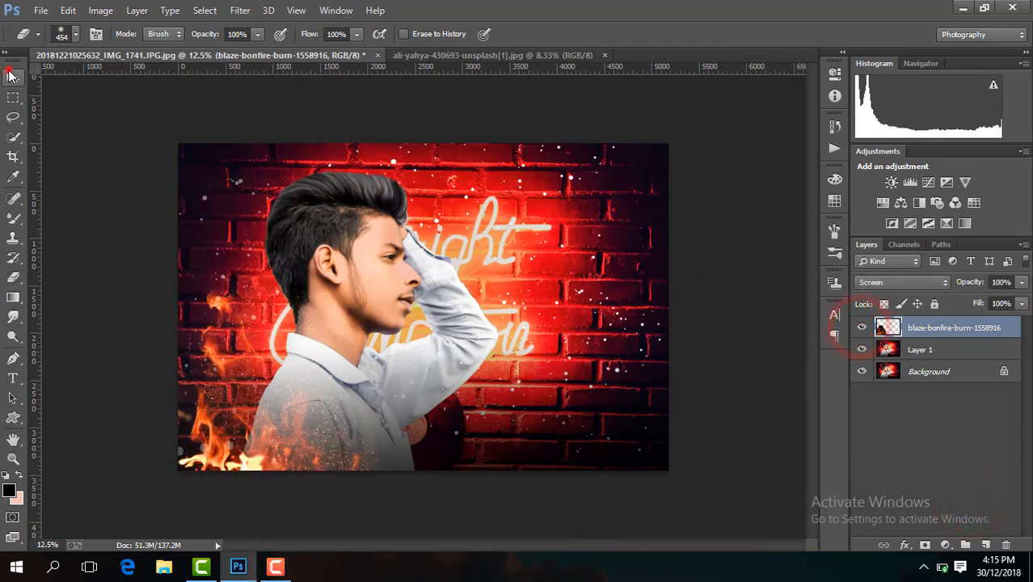
{"action": "left_click", "coordinate": [13, 76]}
{"action": "mouse_move", "coordinate": [273, 337]}
{"action": "left_mouse_down"}
{"action": "mouse_move", "coordinate": [299, 331]}
{"action": "mouse_move", "coordinate": [311, 311]}
{"action": "left_mouse_up"}
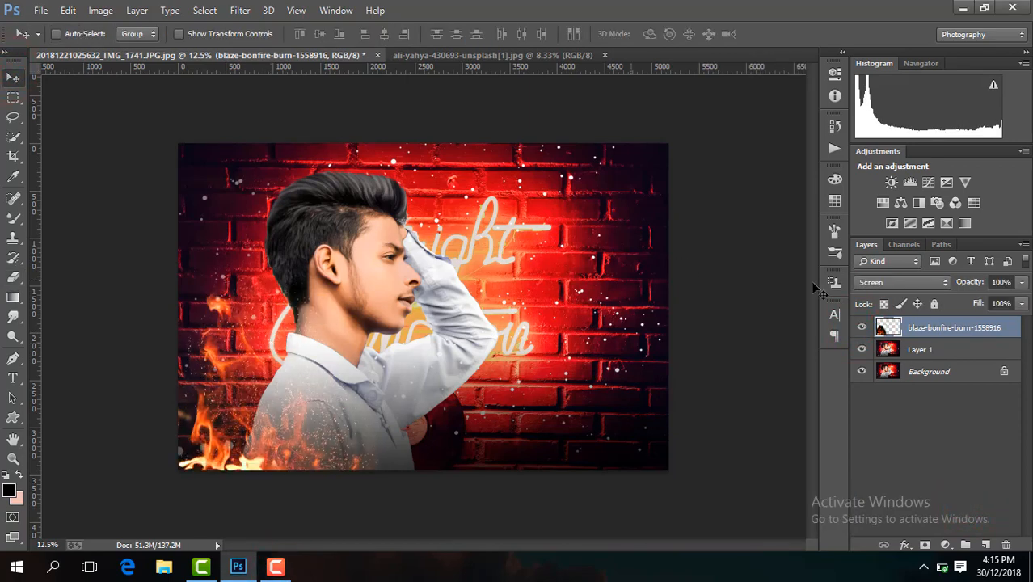
{"action": "left_click", "coordinate": [1021, 282]}
{"action": "left_click_drag", "start_coordinate": [1018, 303], "coordinate": [1004, 307]}
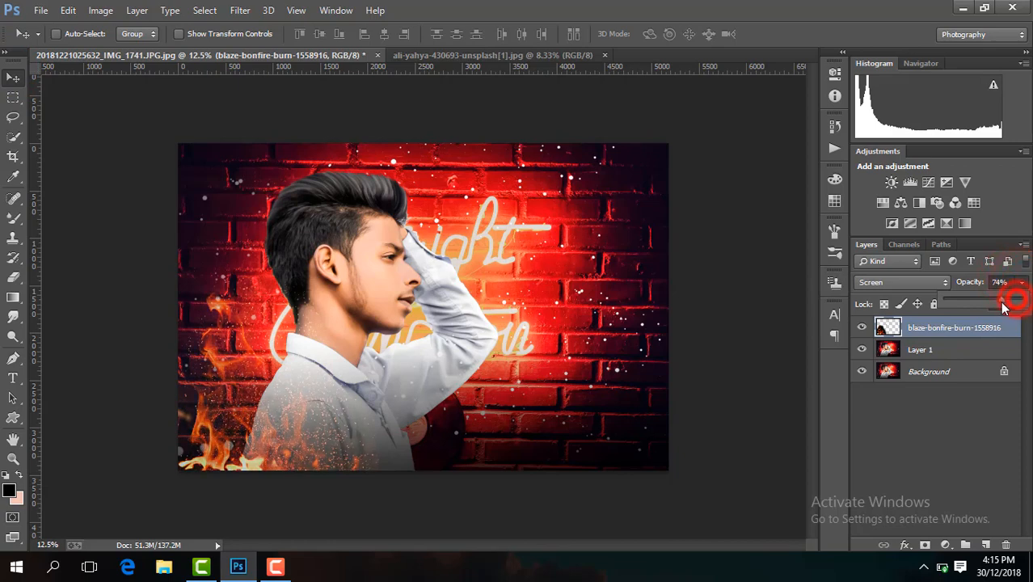
Step: Merge the fire overlay with all visible layers into the Background
{"action": "right_click", "coordinate": [913, 329]}
{"action": "left_click", "coordinate": [669, 446]}
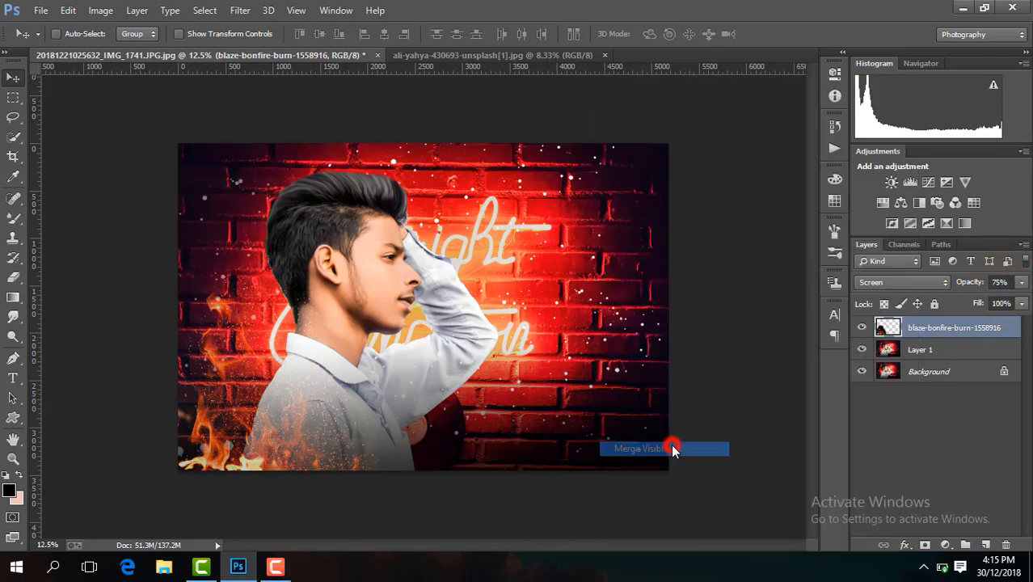
{"action": "key", "text": "ctrl+minus"}
{"action": "key", "text": "ctrl+minus"}
{"action": "key", "text": "ctrl+plus"}
{"action": "key", "text": "ctrl+plus"}
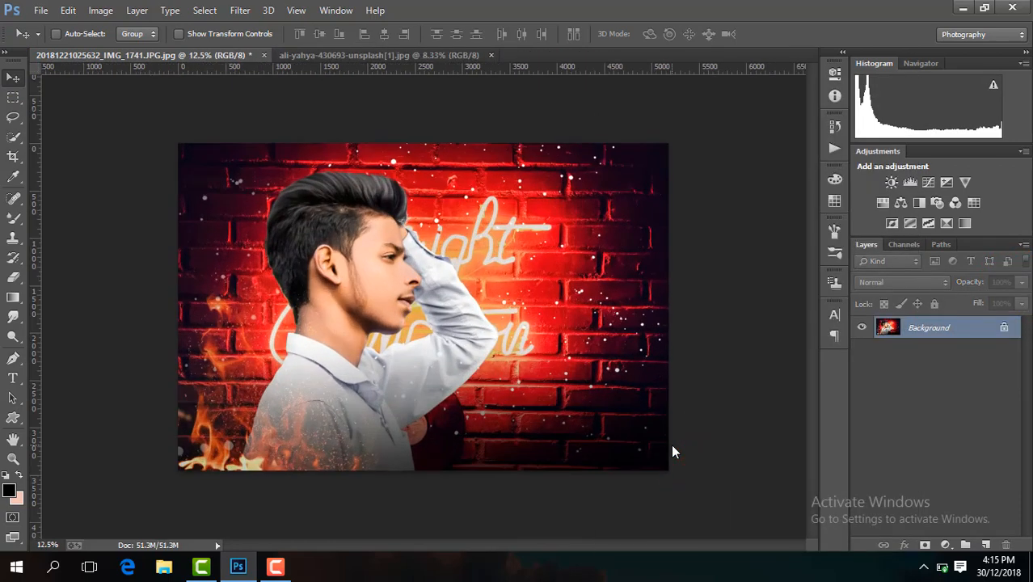
Step: Add a Warming Filter (85) Photo Filter adjustment at 30% density and merge it with the Background
{"action": "left_click", "coordinate": [935, 202]}
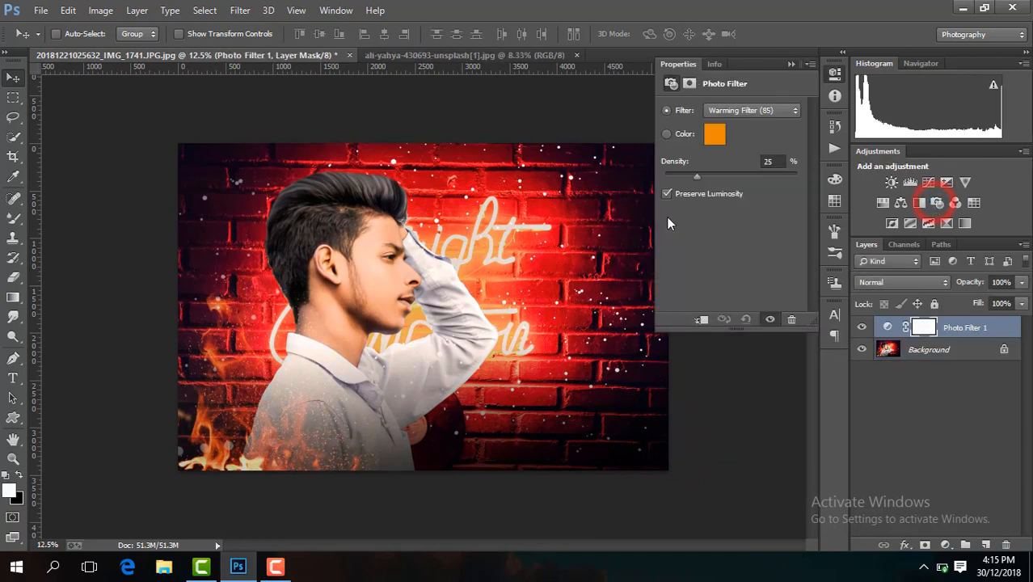
{"action": "mouse_move", "coordinate": [702, 172]}
{"action": "left_mouse_down"}
{"action": "mouse_move", "coordinate": [712, 172]}
{"action": "mouse_move", "coordinate": [703, 172]}
{"action": "left_mouse_up"}
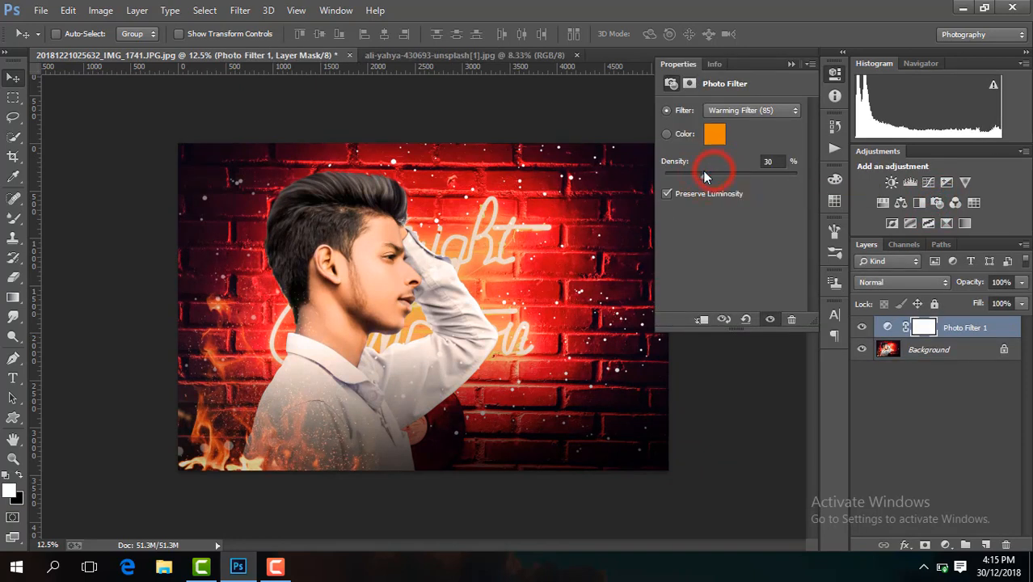
{"action": "left_click", "coordinate": [795, 63]}
{"action": "right_click", "coordinate": [865, 330]}
{"action": "left_click", "coordinate": [768, 449]}
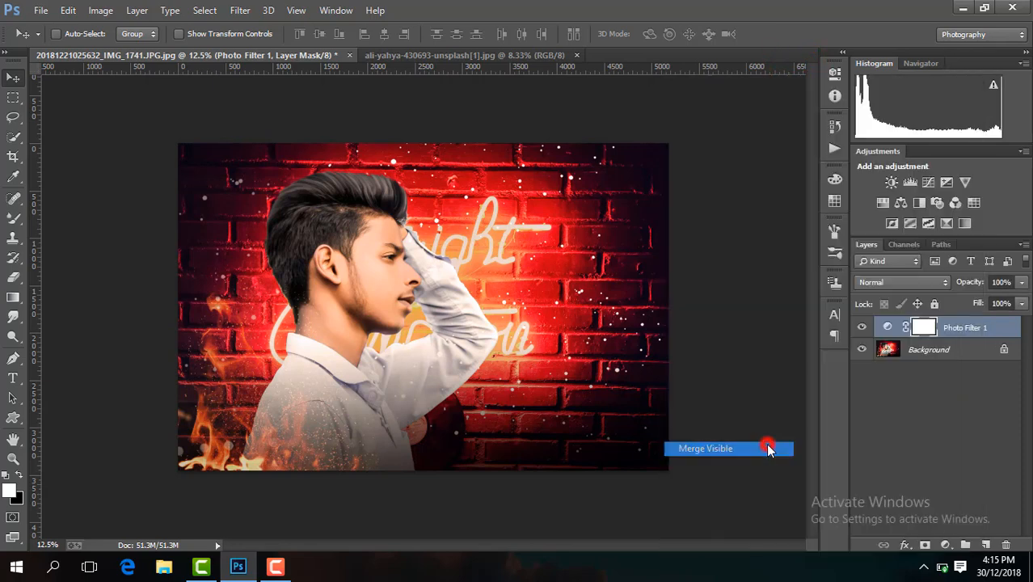